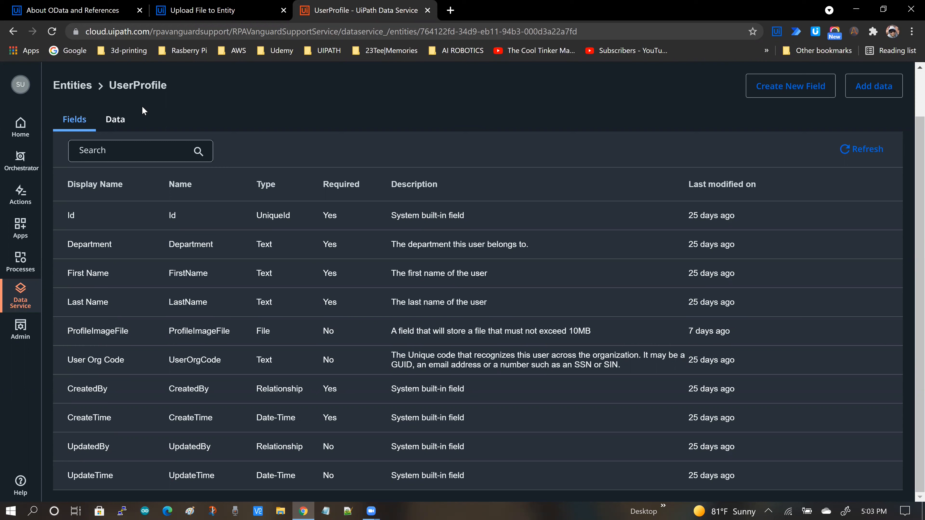
Examine the ProfileImageFile field of the UserProfile entity, including its type and file size limit.
{"action": "left_click_drag", "start_coordinate": [110, 88], "coordinate": [168, 91]}
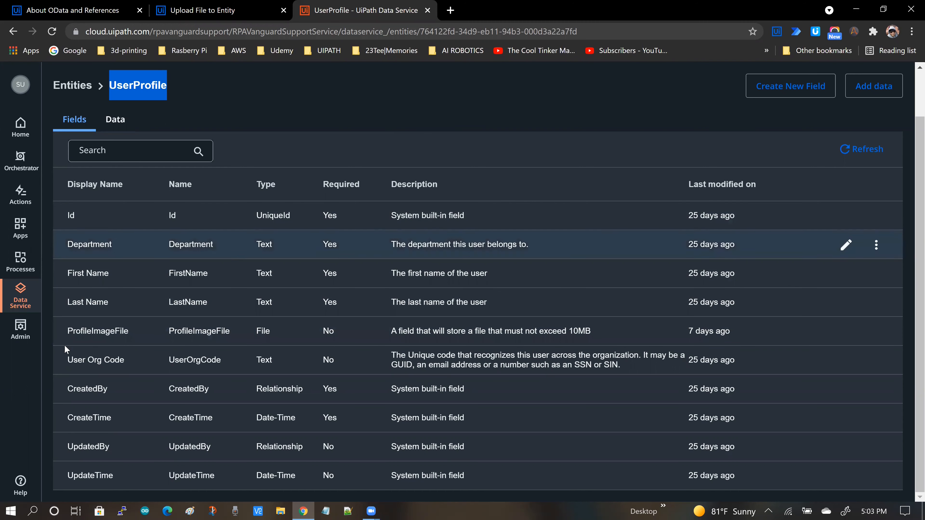
{"action": "left_click_drag", "start_coordinate": [68, 331], "coordinate": [135, 332]}
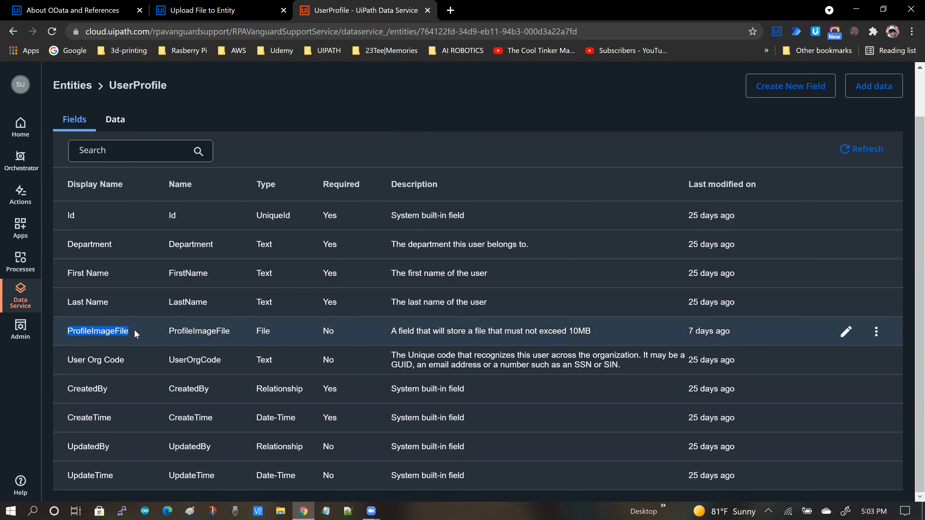
{"action": "left_click", "coordinate": [135, 332]}
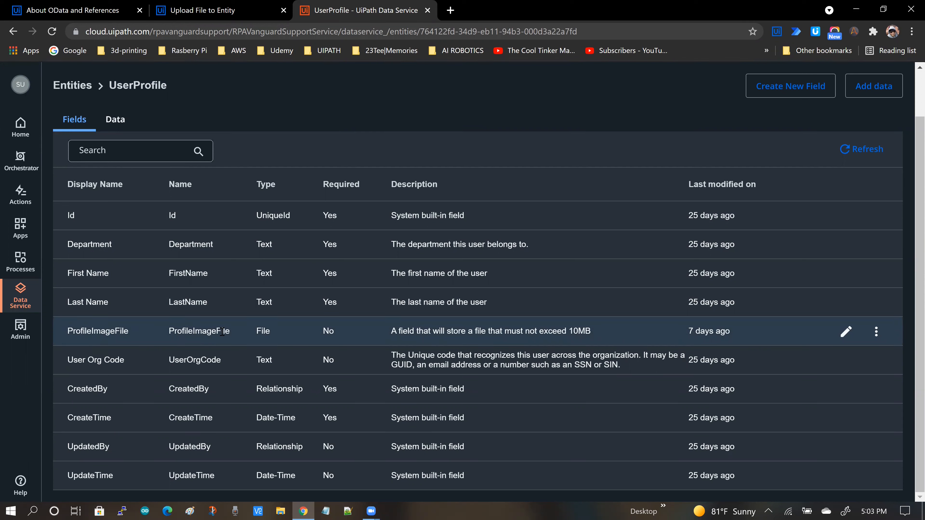
{"action": "double_click", "coordinate": [263, 332]}
{"action": "left_click", "coordinate": [279, 335]}
{"action": "left_click_drag", "start_coordinate": [592, 333], "coordinate": [540, 331]}
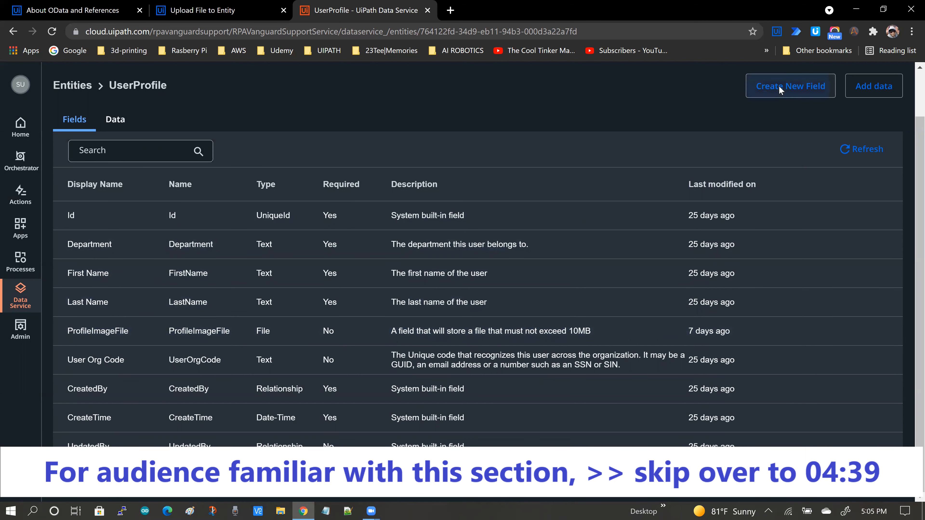
{"action": "left_click", "coordinate": [779, 85]}
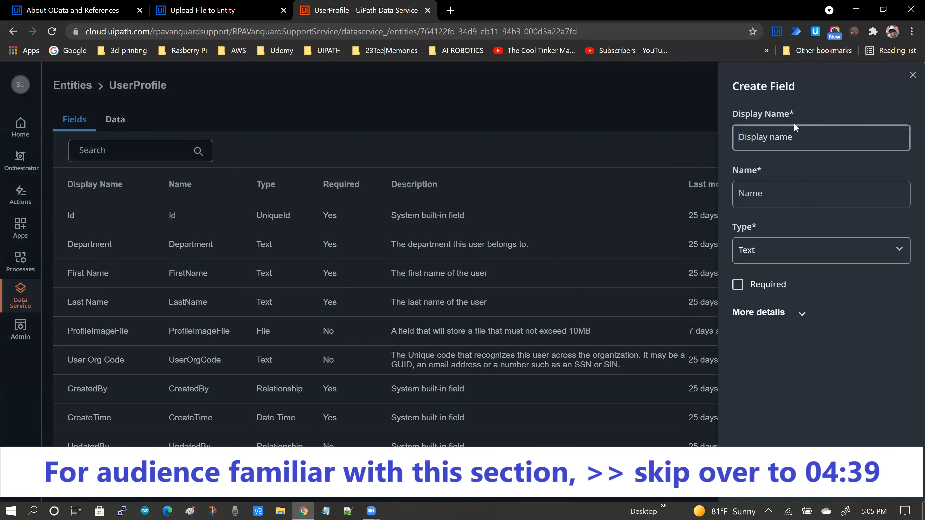
{"action": "left_click", "coordinate": [748, 196]}
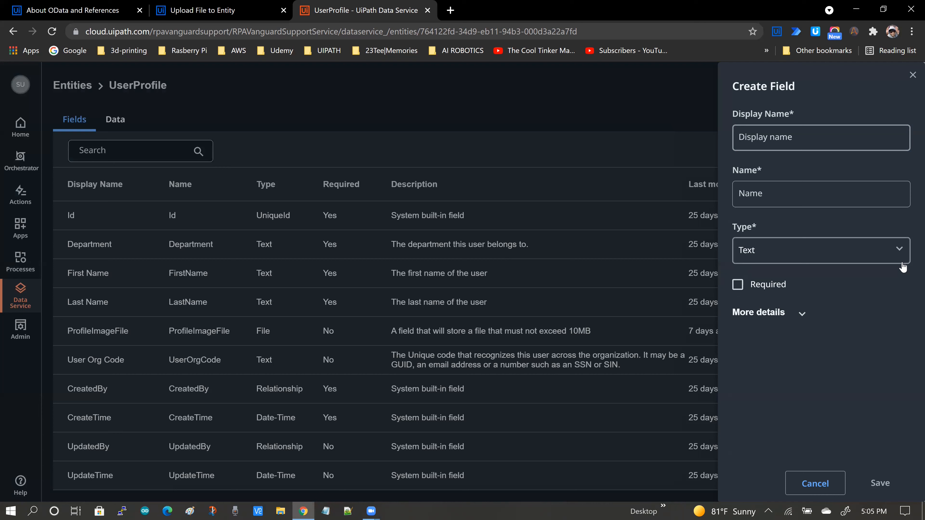
{"action": "left_click", "coordinate": [750, 252]}
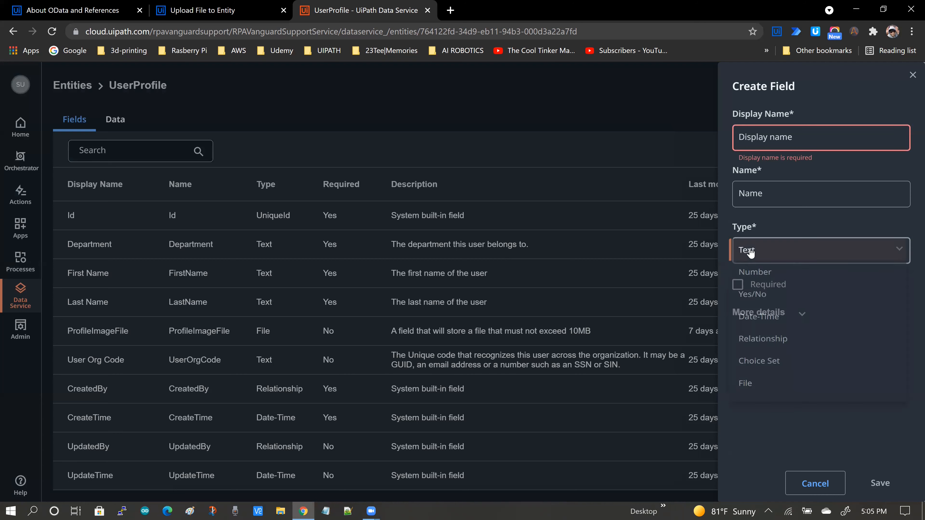
{"action": "left_click", "coordinate": [751, 451]}
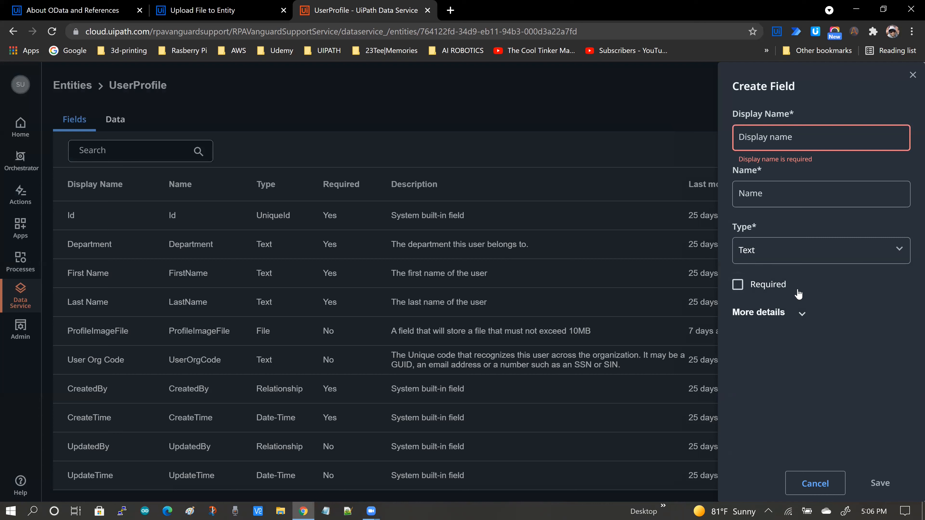
{"action": "left_click", "coordinate": [749, 255]}
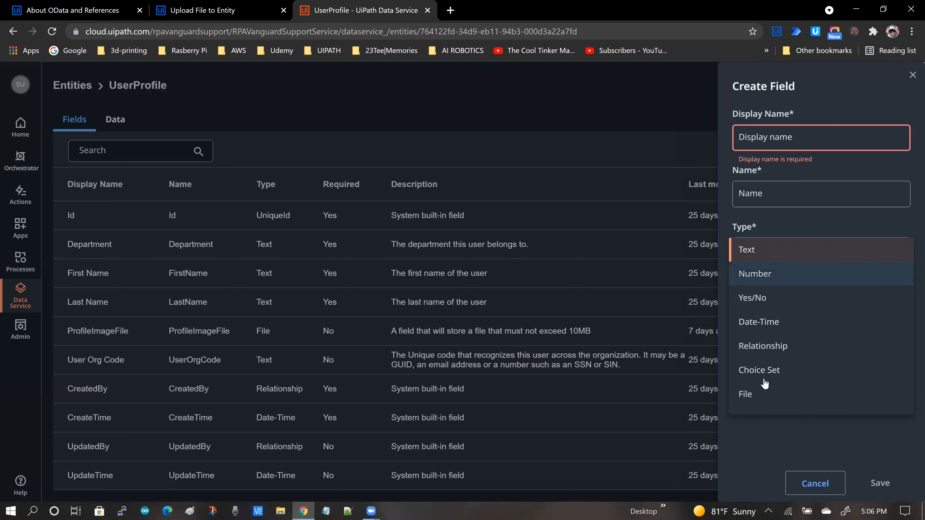
{"action": "left_click", "coordinate": [756, 396]}
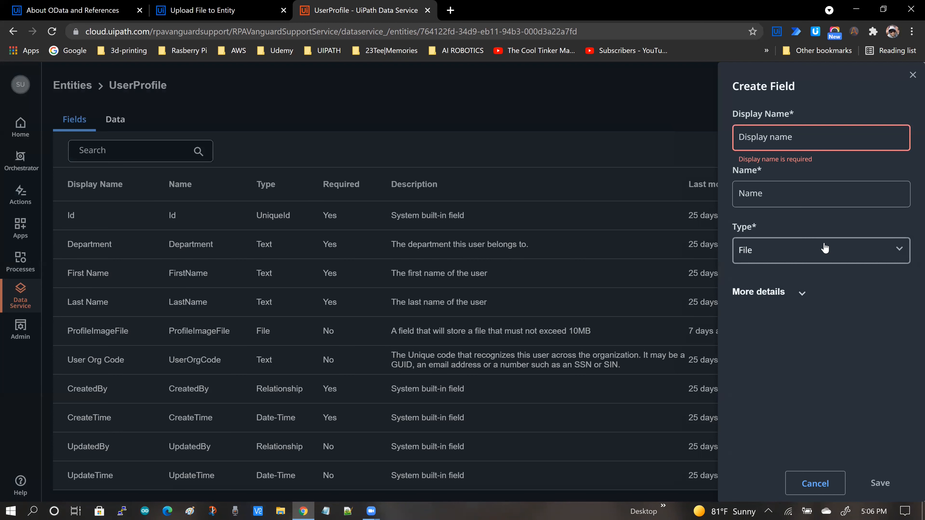
{"action": "left_click", "coordinate": [801, 296]}
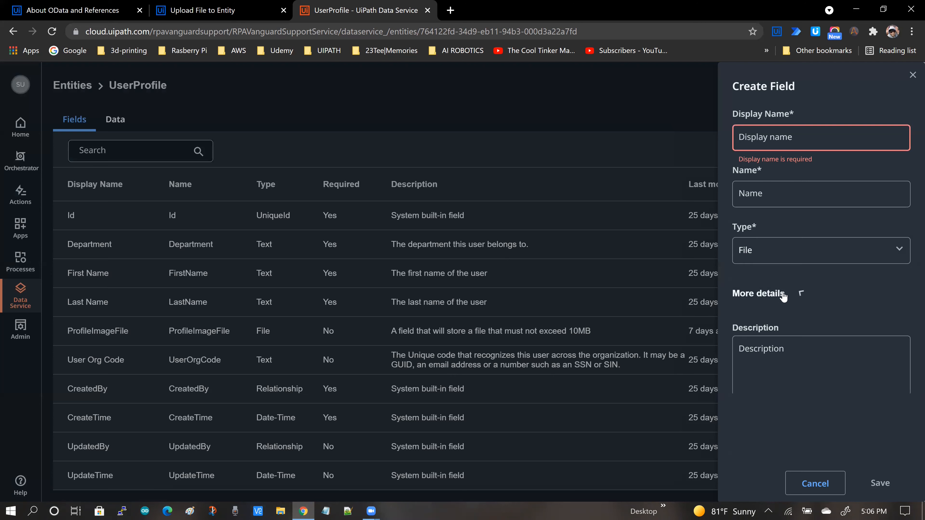
{"action": "scroll", "coordinate": [824, 301], "scroll_direction": "down", "scroll_amount": 2}
{"action": "left_click", "coordinate": [824, 301]}
{"action": "scroll", "coordinate": [758, 290], "scroll_direction": "down", "scroll_amount": 1}
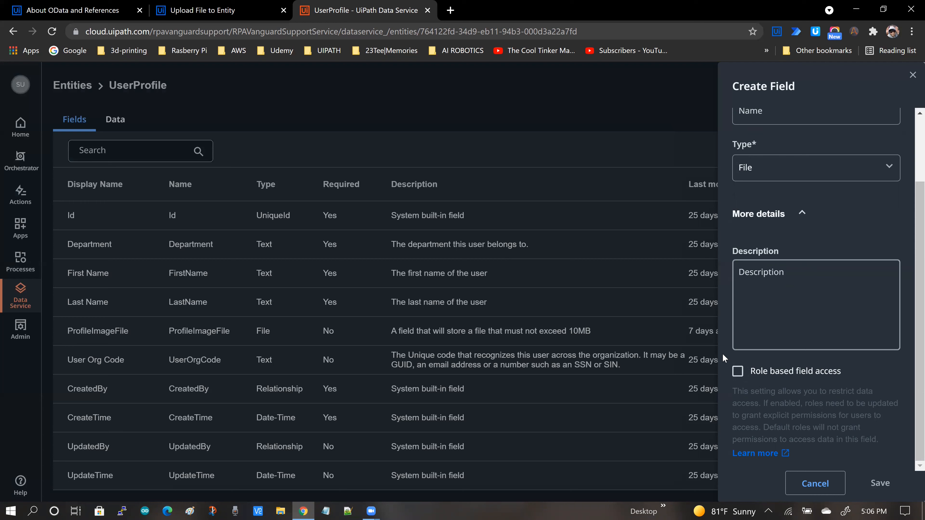
{"action": "scroll", "coordinate": [823, 378], "scroll_direction": "up", "scroll_amount": 3}
{"action": "scroll", "coordinate": [822, 379], "scroll_direction": "down", "scroll_amount": 3}
{"action": "scroll", "coordinate": [822, 249], "scroll_direction": "up", "scroll_amount": 3}
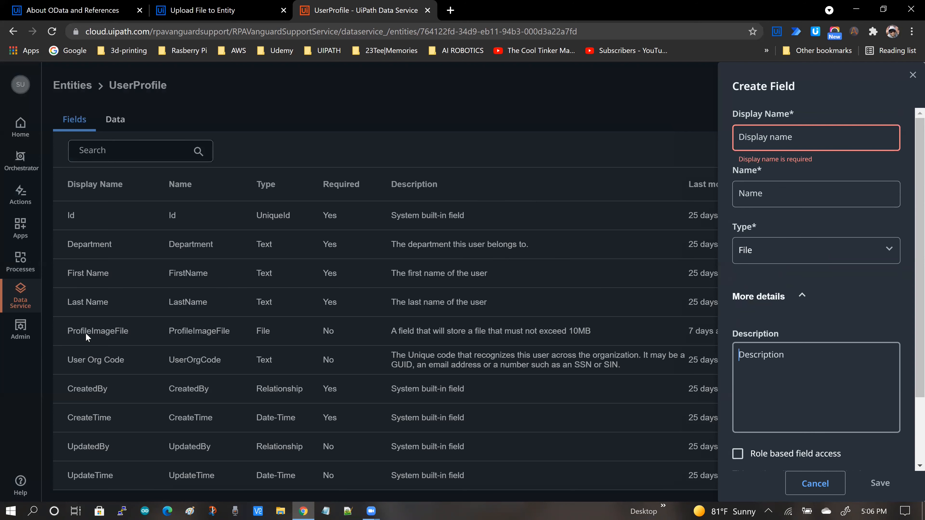
{"action": "left_click", "coordinate": [801, 486]}
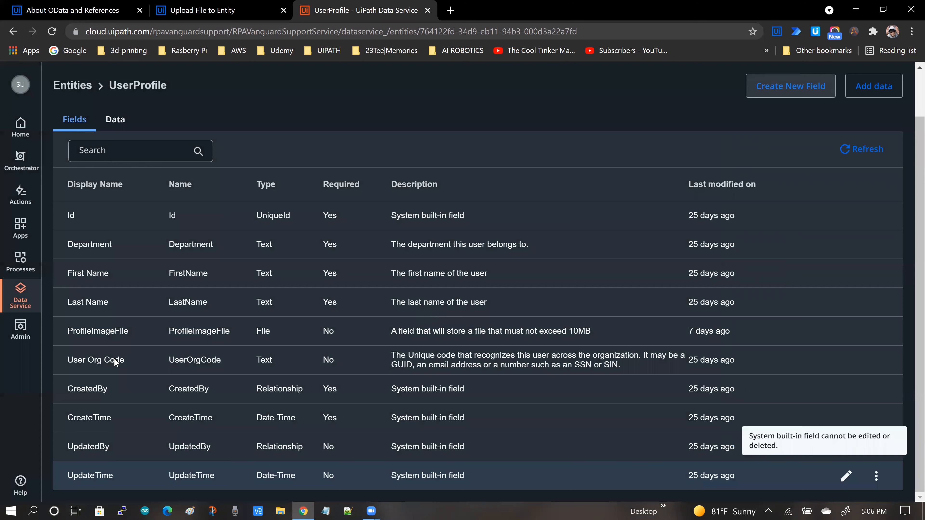
Change the display name of the ProfileImageFile field to "Profile Image File" and save the field.
{"action": "double_click", "coordinate": [191, 334]}
{"action": "left_click", "coordinate": [113, 333]}
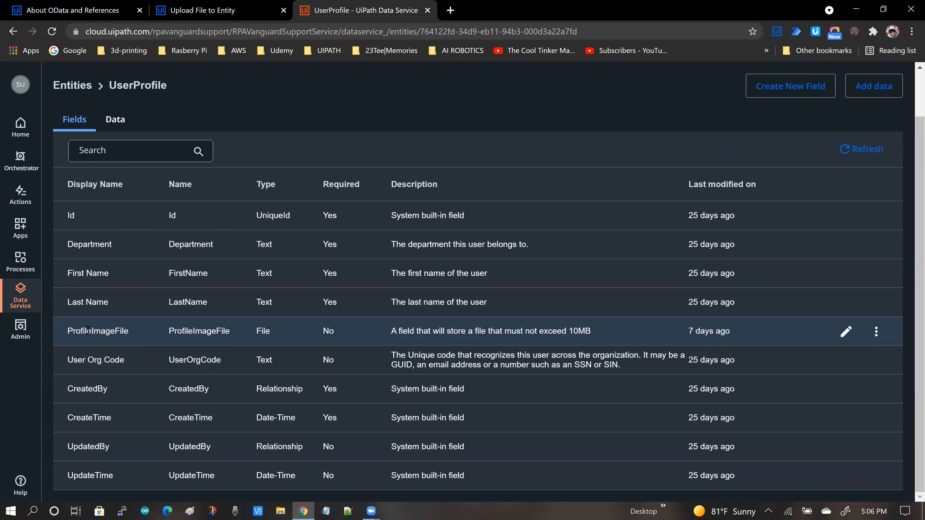
{"action": "left_click", "coordinate": [847, 331]}
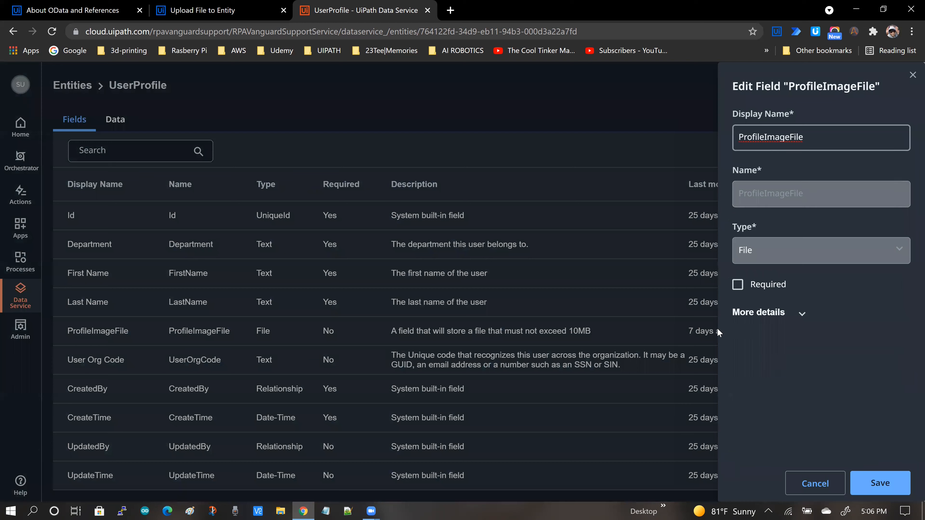
{"action": "left_click", "coordinate": [794, 137]}
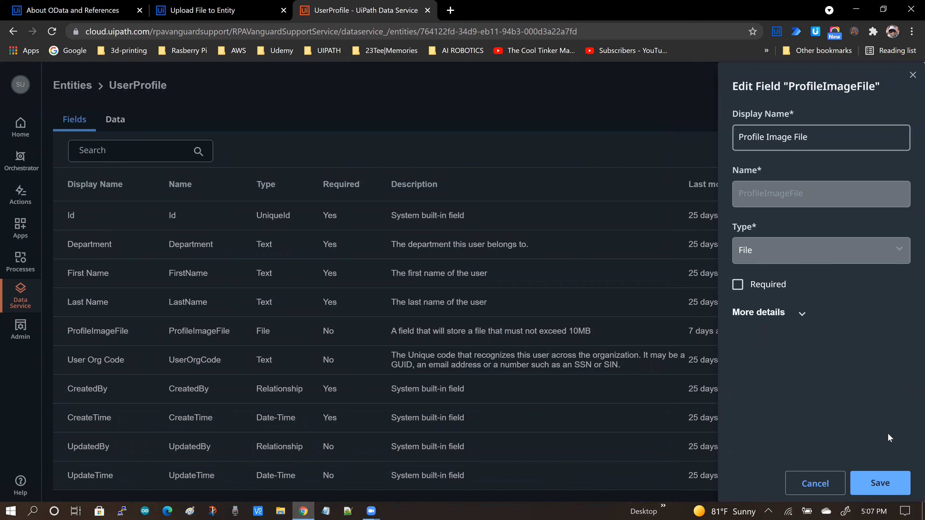
{"action": "left_click", "coordinate": [867, 483]}
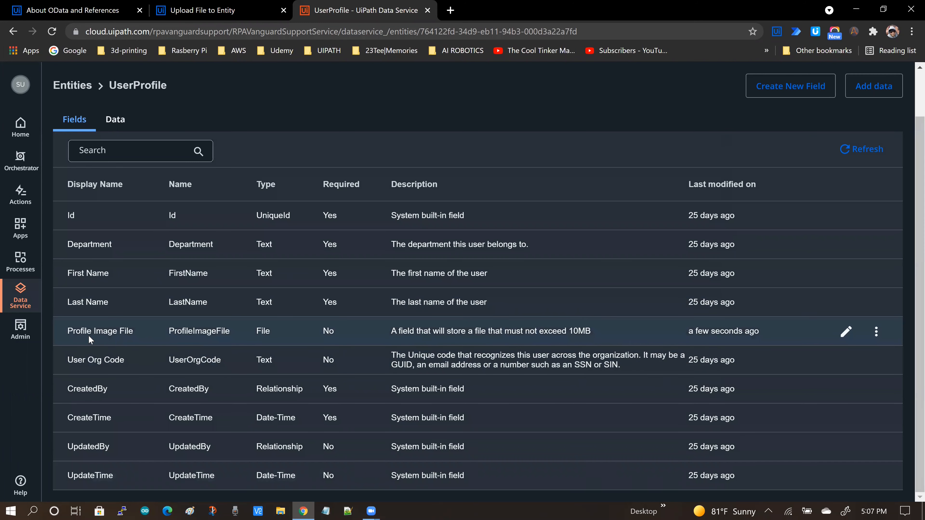
{"action": "left_click_drag", "start_coordinate": [70, 335], "coordinate": [235, 337]}
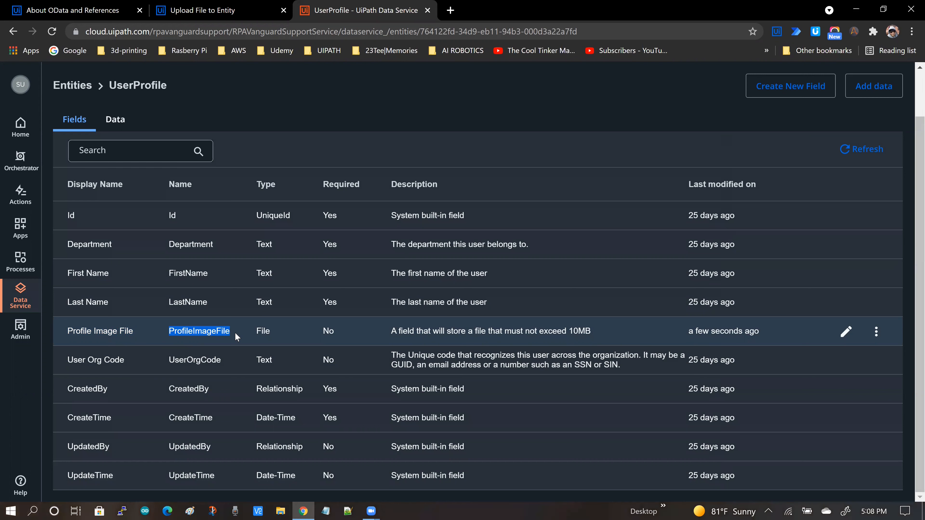
{"action": "left_click", "coordinate": [301, 330]}
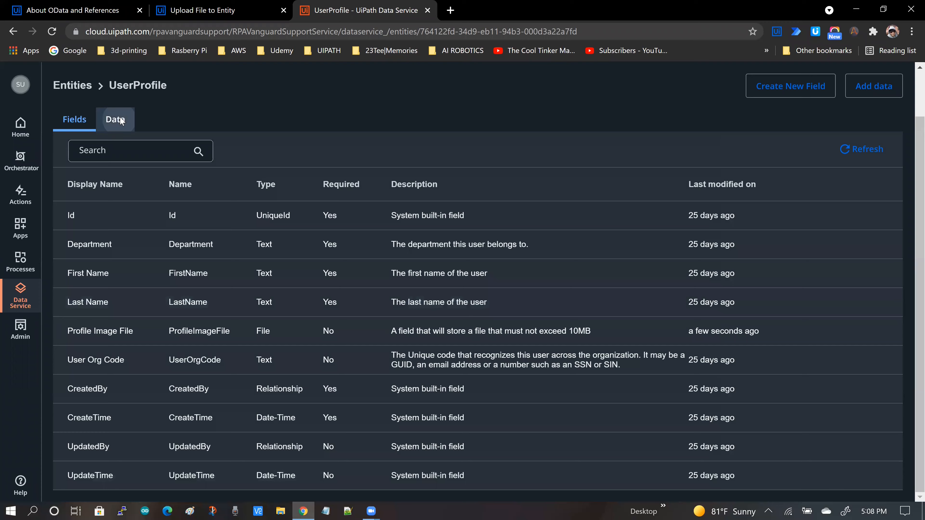
View the UserProfile data records and the profile image upload form of the TOP SECRET department's record, closing it without uploading.
{"action": "left_click", "coordinate": [115, 171]}
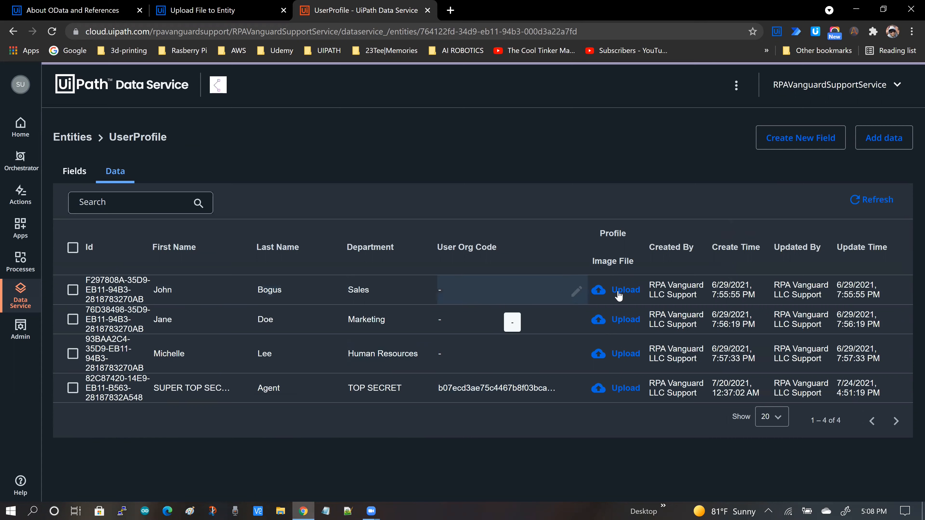
{"action": "left_click", "coordinate": [623, 389]}
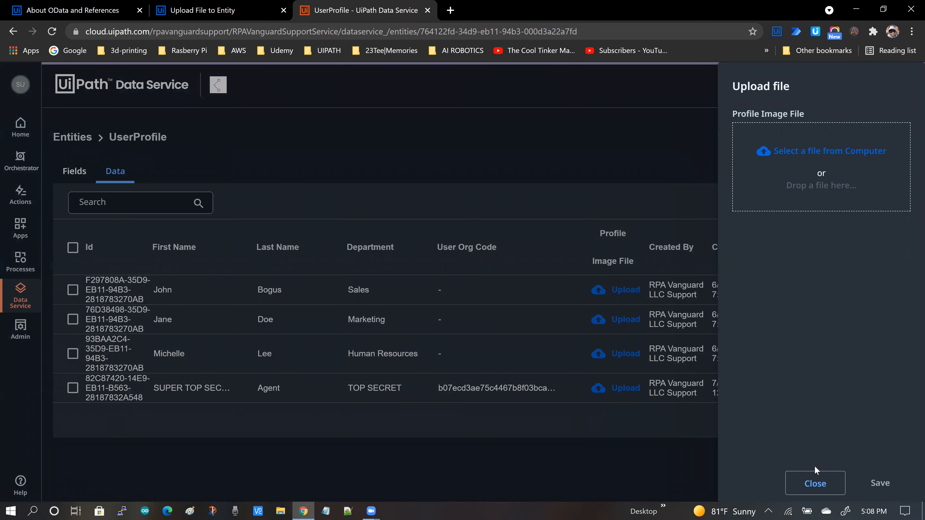
{"action": "left_click", "coordinate": [820, 487]}
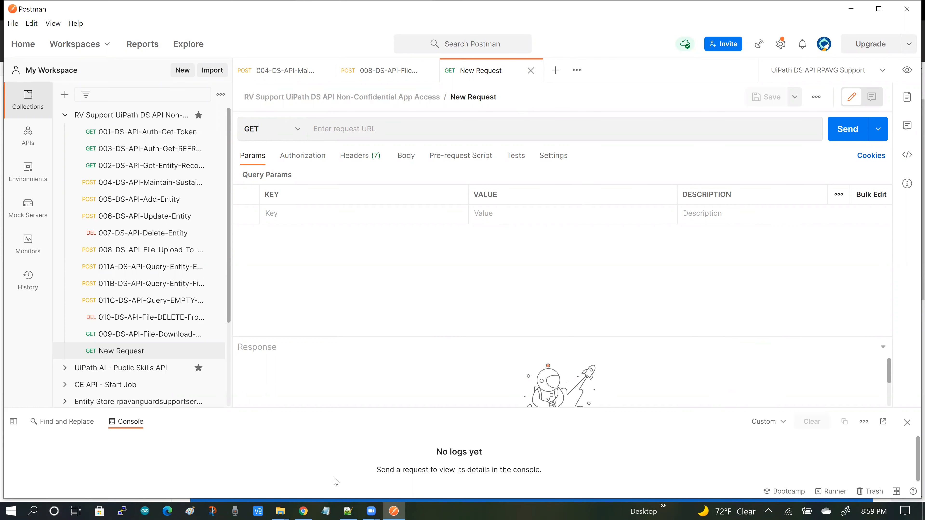
Switch to Chrome and examine the API endpoint and BaseURL format in the Upload File to Entity documentation.
{"action": "left_click", "coordinate": [303, 511]}
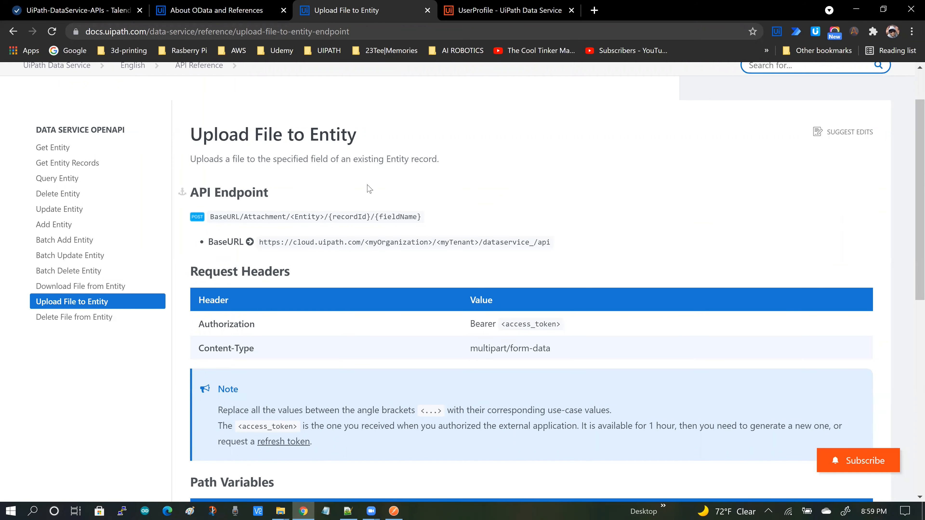
{"action": "scroll", "coordinate": [368, 188], "scroll_direction": "down", "scroll_amount": 1}
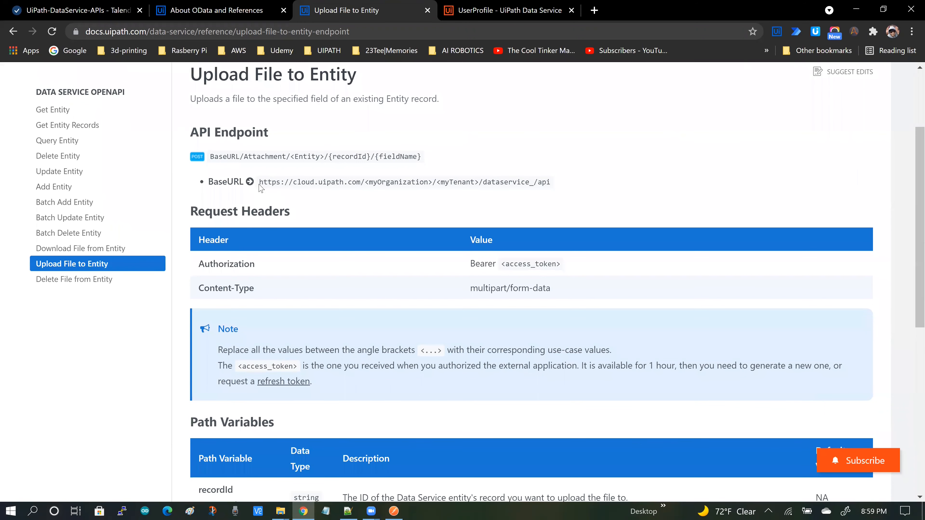
{"action": "left_click_drag", "start_coordinate": [260, 183], "coordinate": [555, 187]}
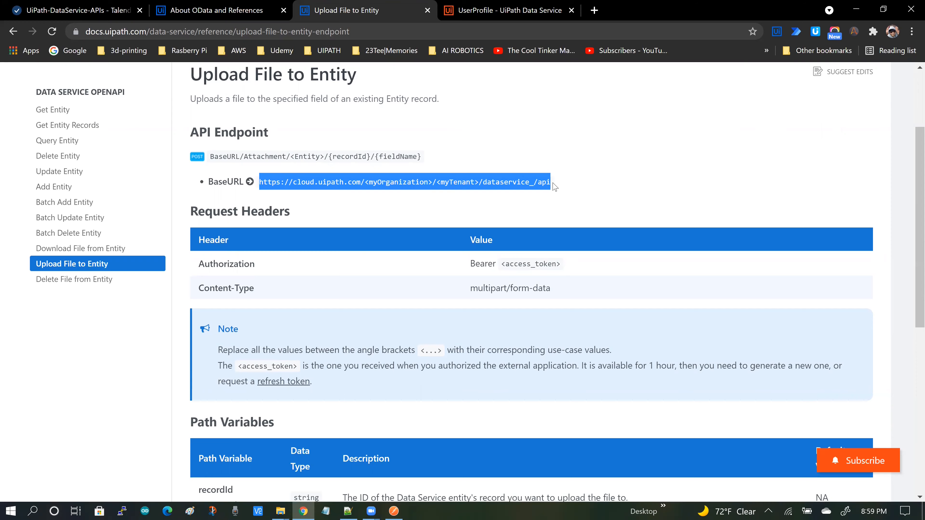
{"action": "scroll", "coordinate": [474, 204], "scroll_direction": "up", "scroll_amount": 1}
{"action": "left_click", "coordinate": [445, 218]}
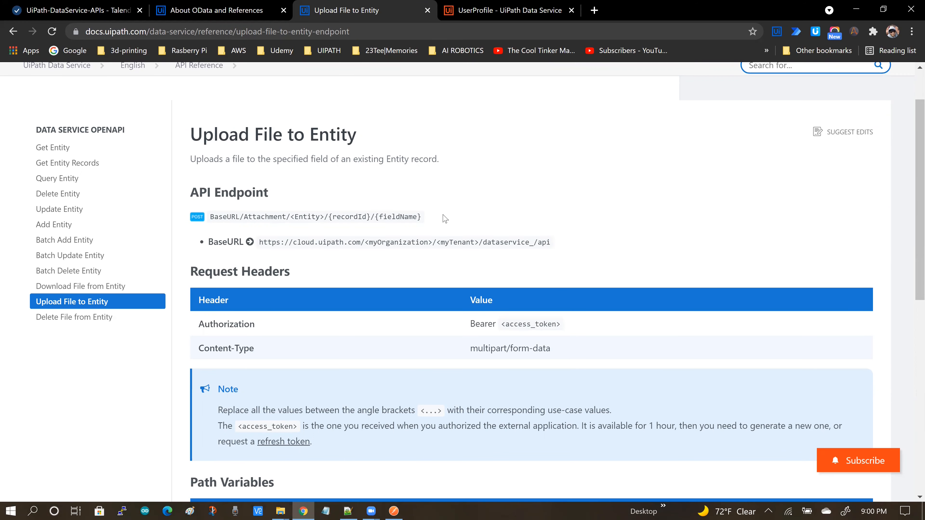
Examine the Authorization and Content-Type request headers and their values in the Upload File to Entity documentation.
{"action": "scroll", "coordinate": [445, 218], "scroll_direction": "down", "scroll_amount": 1}
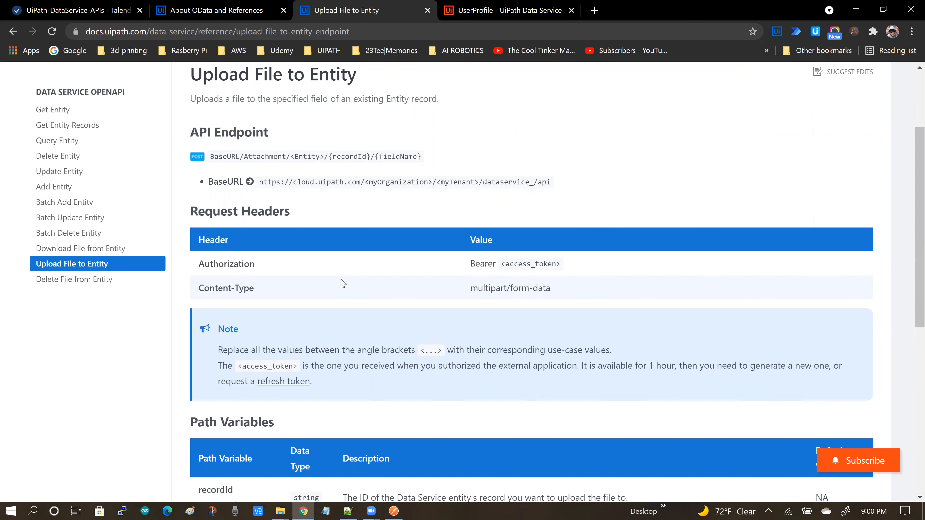
{"action": "scroll", "coordinate": [343, 283], "scroll_direction": "down", "scroll_amount": 2}
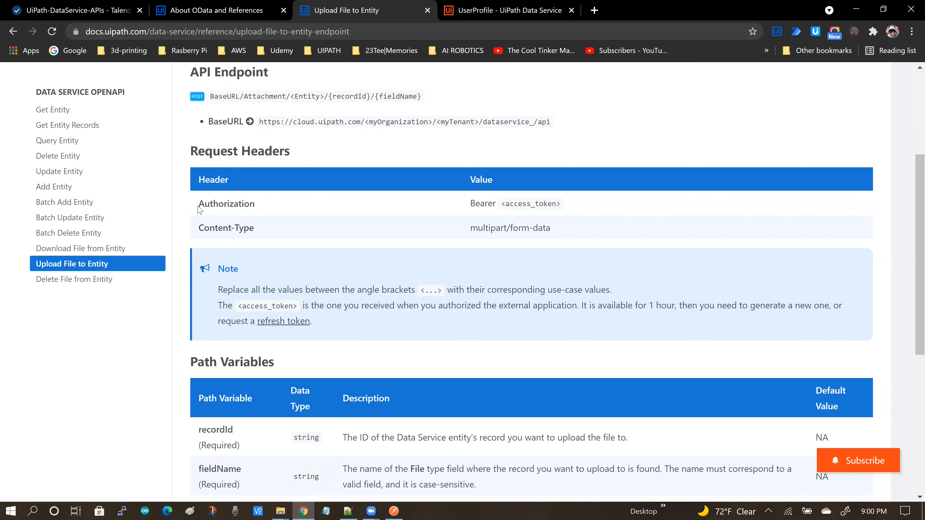
{"action": "left_click_drag", "start_coordinate": [200, 206], "coordinate": [259, 208]}
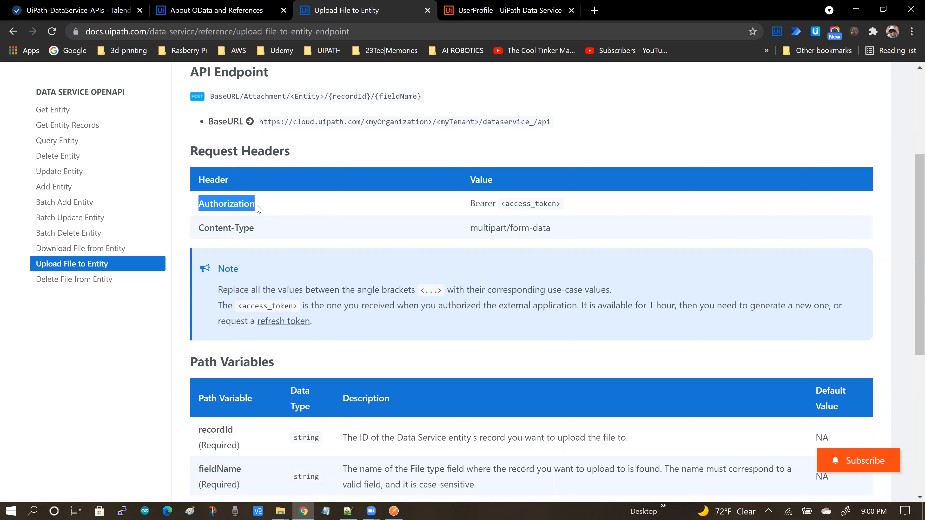
{"action": "left_click_drag", "start_coordinate": [471, 204], "coordinate": [544, 214]}
{"action": "left_click", "coordinate": [284, 238]}
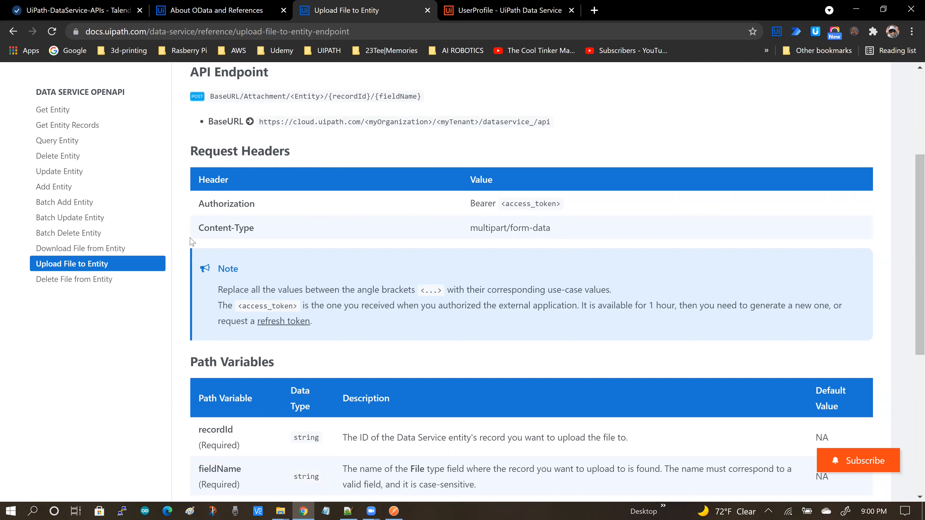
{"action": "triple_click", "coordinate": [227, 229]}
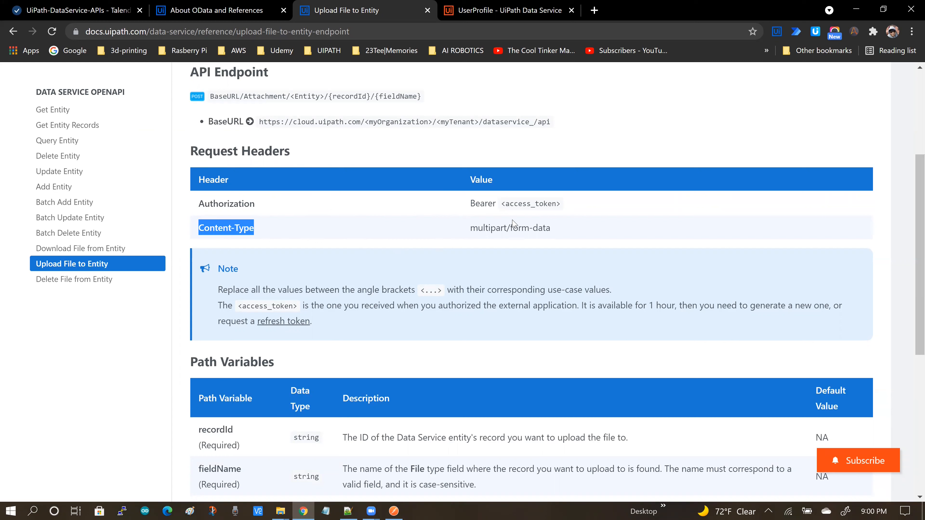
{"action": "left_click", "coordinate": [556, 231]}
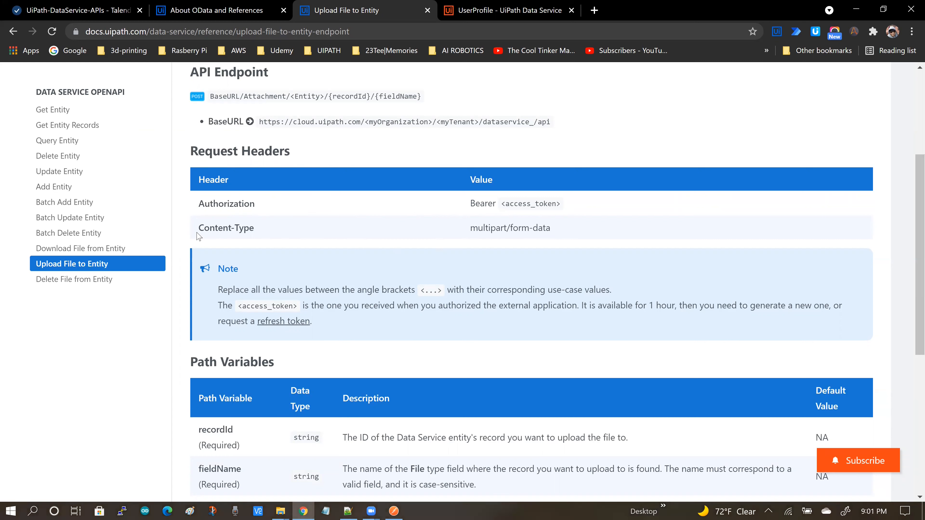
{"action": "left_click_drag", "start_coordinate": [200, 231], "coordinate": [255, 233]}
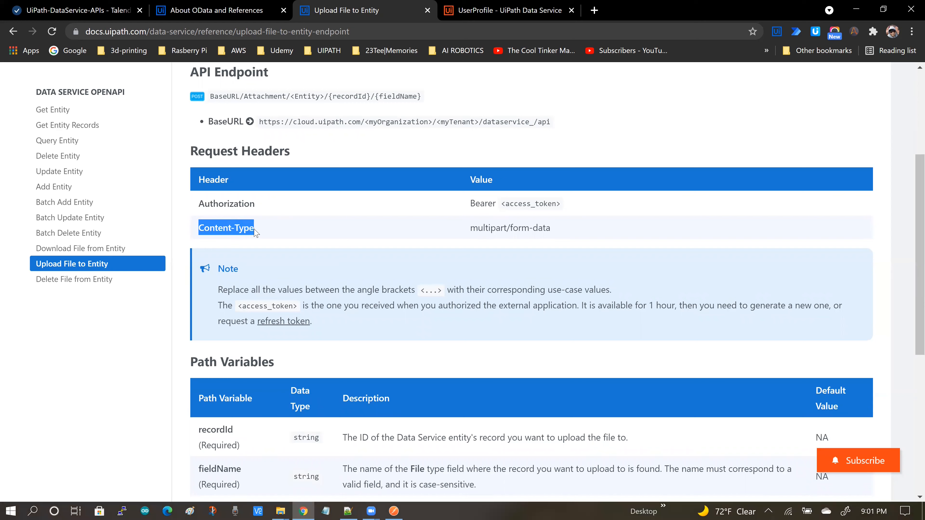
{"action": "left_click", "coordinate": [295, 223]}
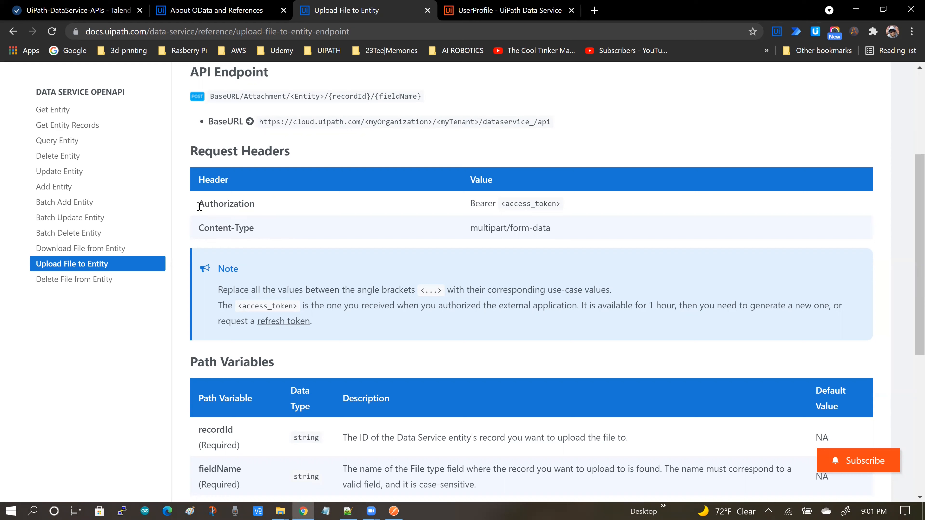
Switch to Postman and set the new request's method to POST.
{"action": "left_click_drag", "start_coordinate": [199, 206], "coordinate": [255, 207]}
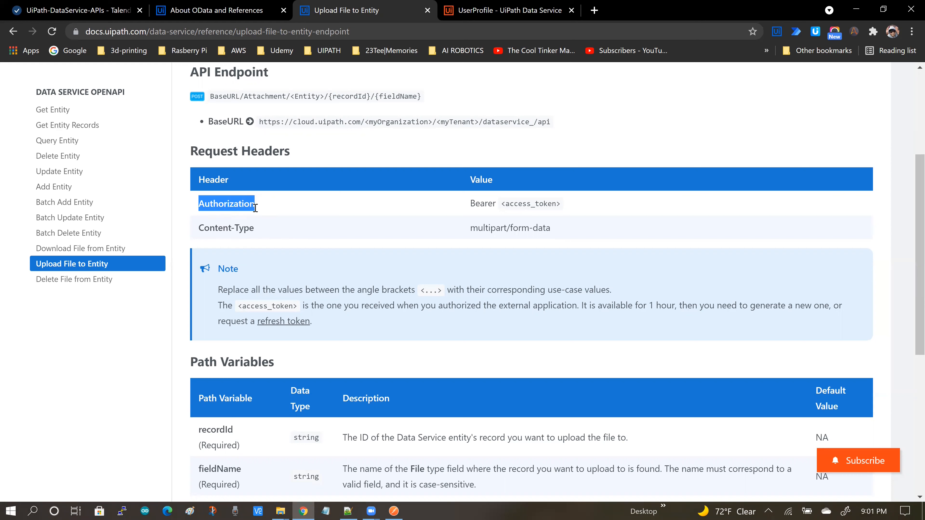
{"action": "left_click", "coordinate": [394, 512]}
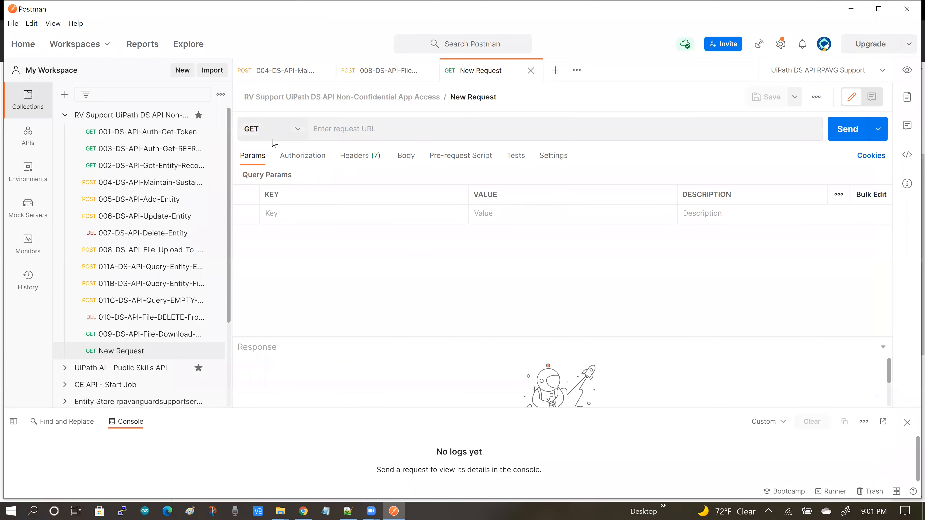
{"action": "left_click", "coordinate": [298, 131]}
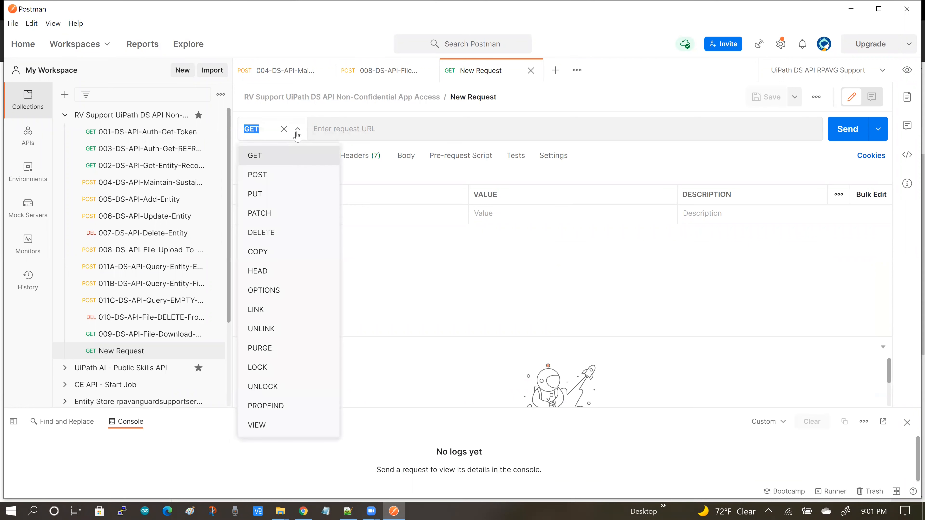
{"action": "left_click", "coordinate": [281, 175]}
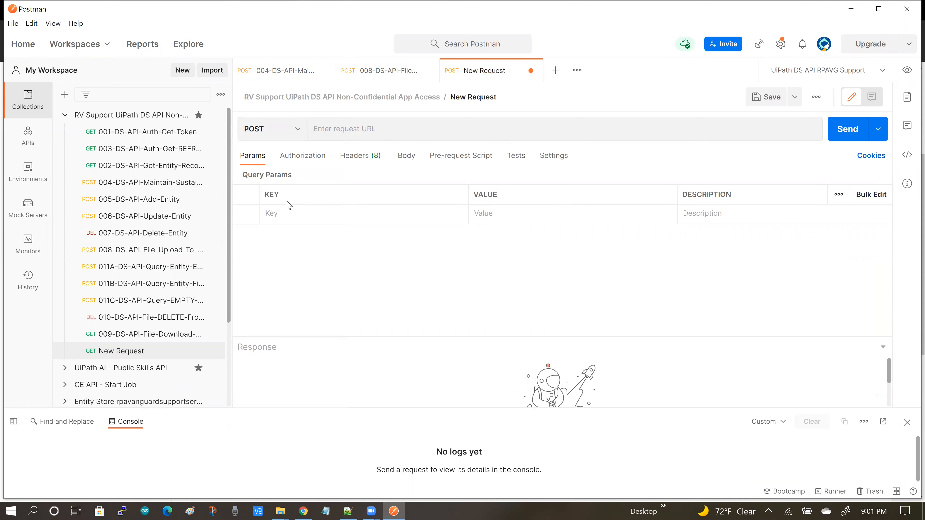
Check the environment's ds_ACCESS_TOKEN variable and set the request's authorization type to Bearer Token, using {{ds_ACCESS_TOKEN}} as the token.
{"action": "left_click", "coordinate": [301, 164]}
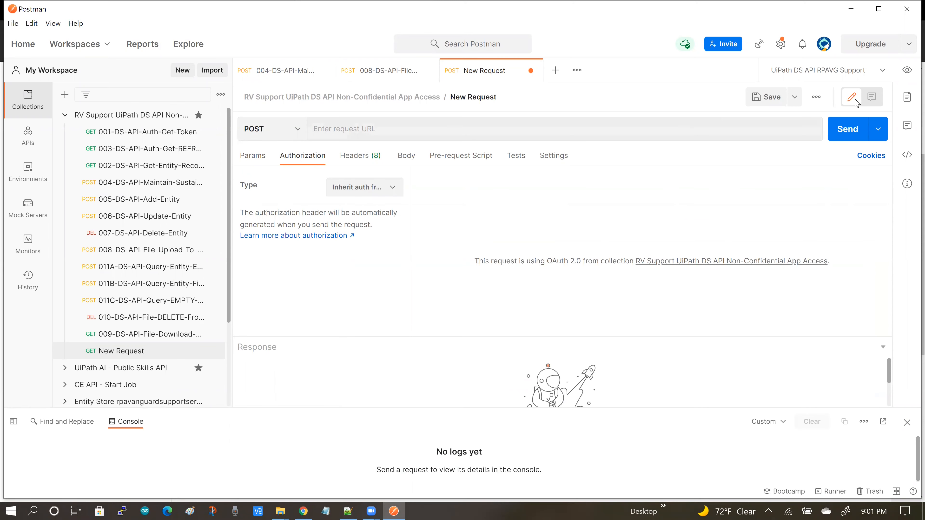
{"action": "left_click", "coordinate": [907, 71]}
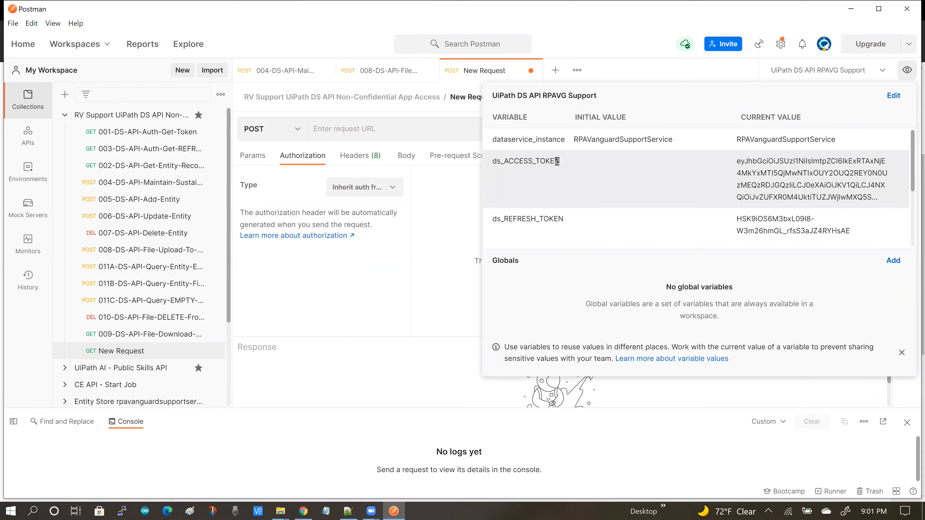
{"action": "left_click", "coordinate": [402, 241]}
{"action": "left_click", "coordinate": [389, 196]}
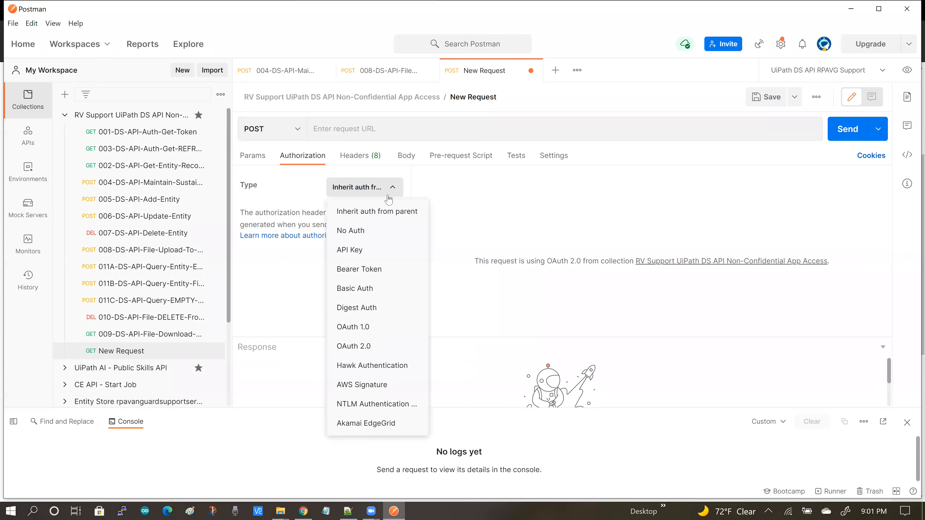
{"action": "left_click", "coordinate": [365, 269]}
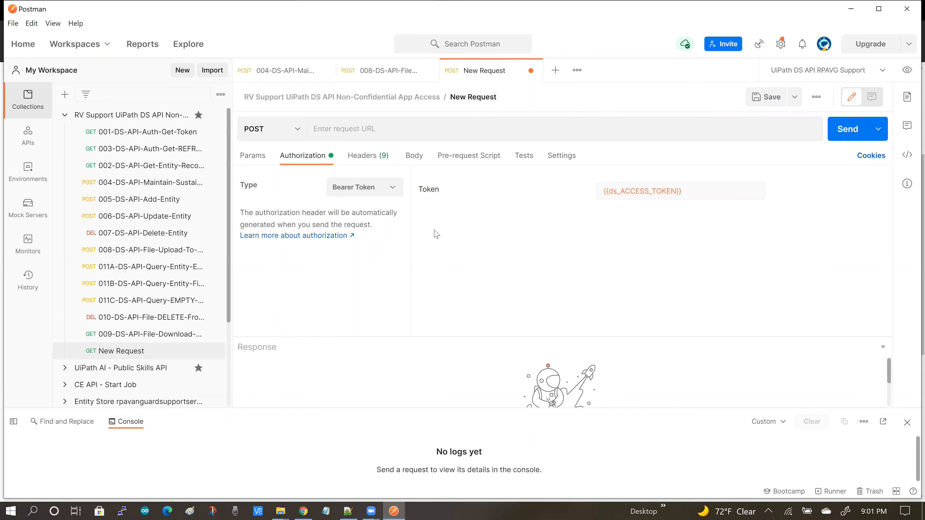
Examine the automatically generated headers of the new POST request.
{"action": "left_click", "coordinate": [365, 162]}
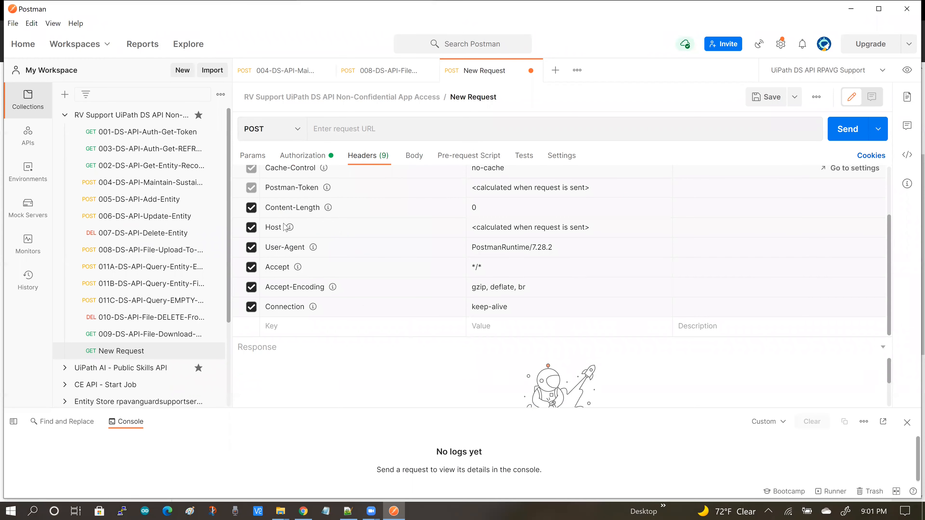
{"action": "scroll", "coordinate": [372, 228], "scroll_direction": "up", "scroll_amount": 2}
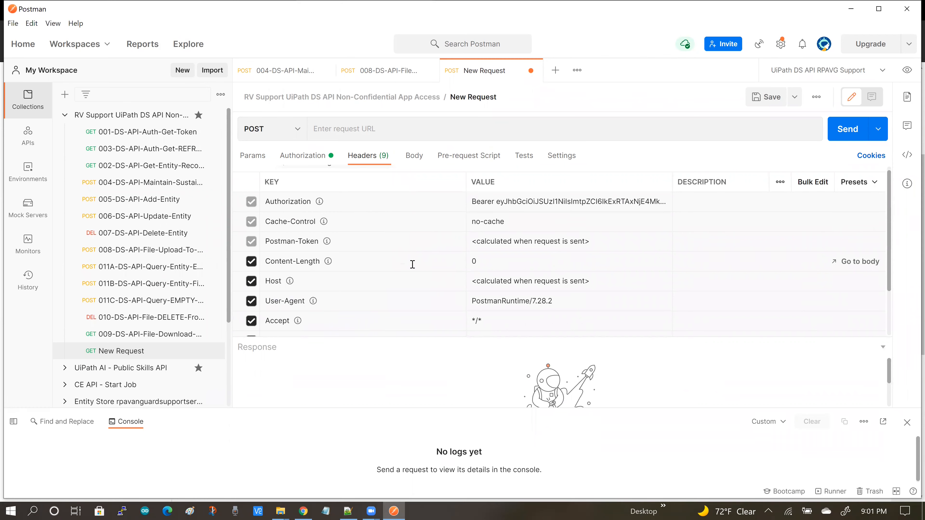
{"action": "scroll", "coordinate": [412, 263], "scroll_direction": "down", "scroll_amount": 3}
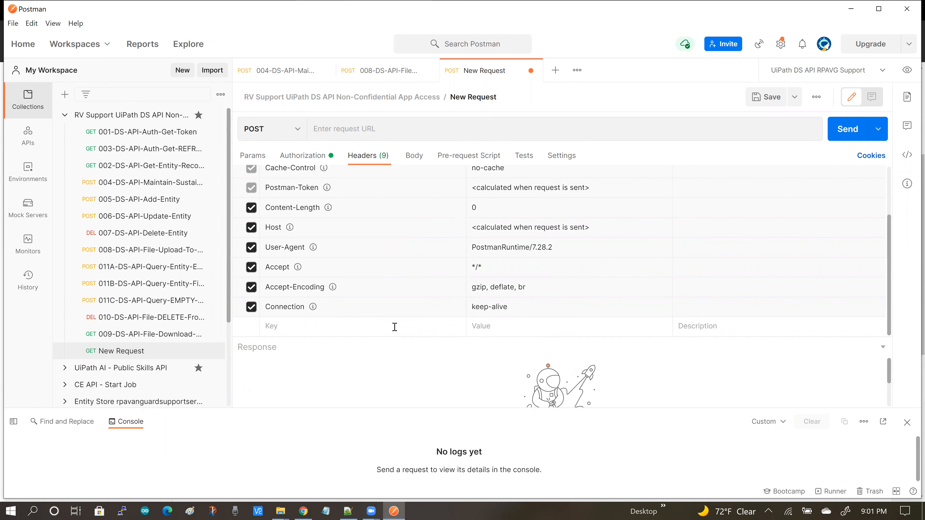
Switch to Chrome and examine the Content-Type header value, path variables, query parameters and request body in the Upload File to Entity documentation.
{"action": "key", "text": "alt+Tab"}
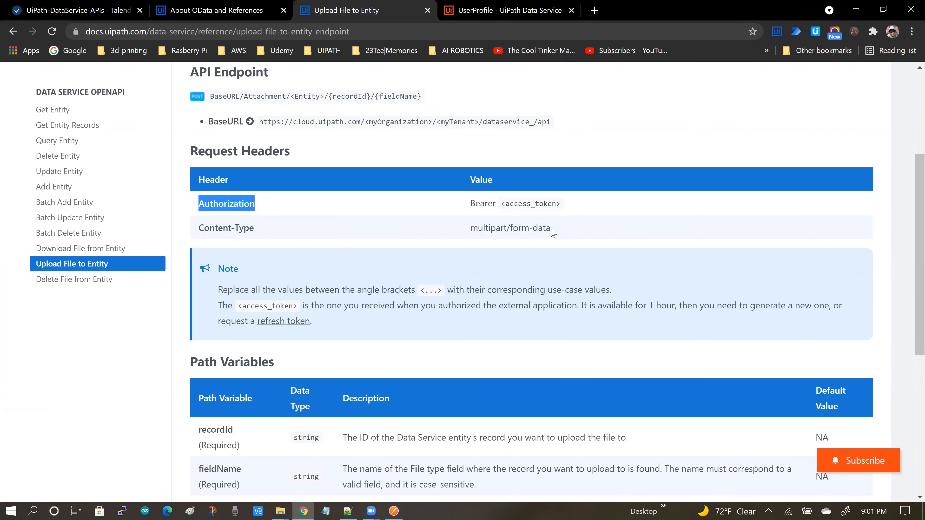
{"action": "left_click", "coordinate": [342, 228]}
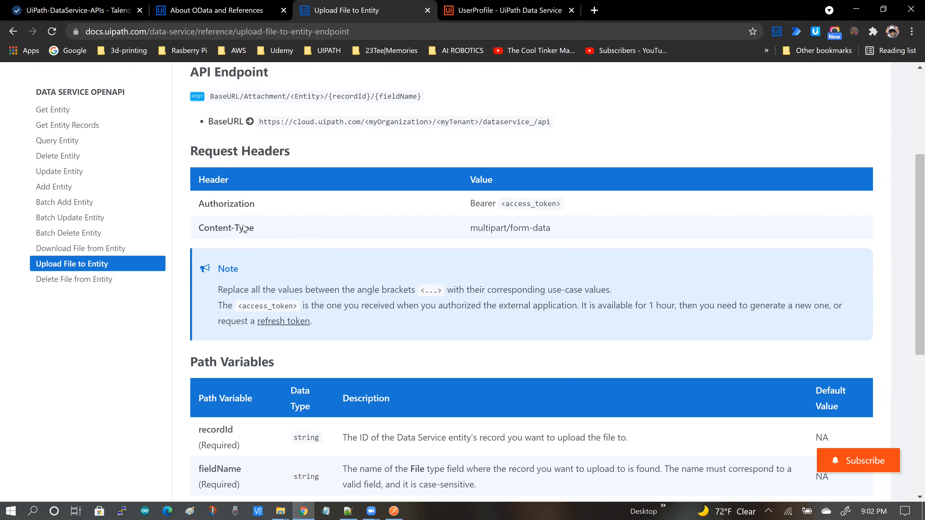
{"action": "left_click_drag", "start_coordinate": [200, 228], "coordinate": [268, 233]}
{"action": "scroll", "coordinate": [327, 233], "scroll_direction": "down", "scroll_amount": 3}
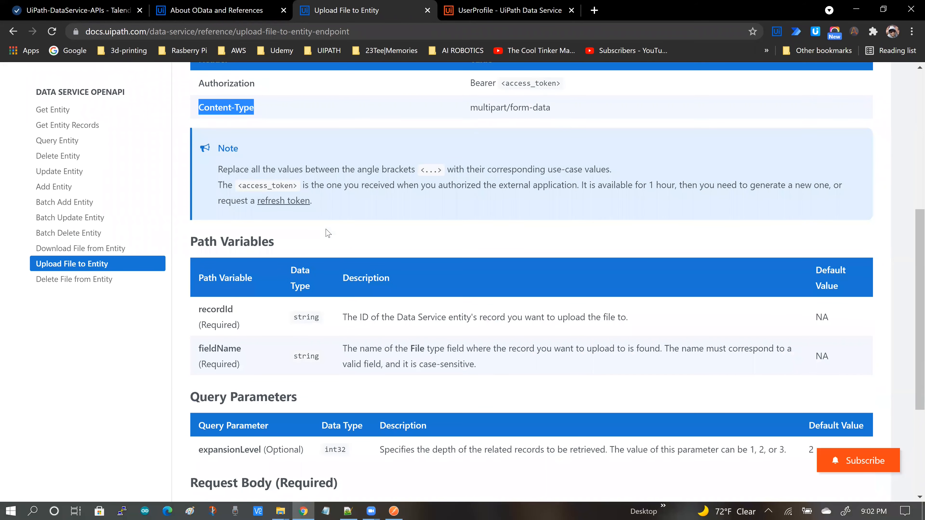
{"action": "scroll", "coordinate": [327, 234], "scroll_direction": "down", "scroll_amount": 3}
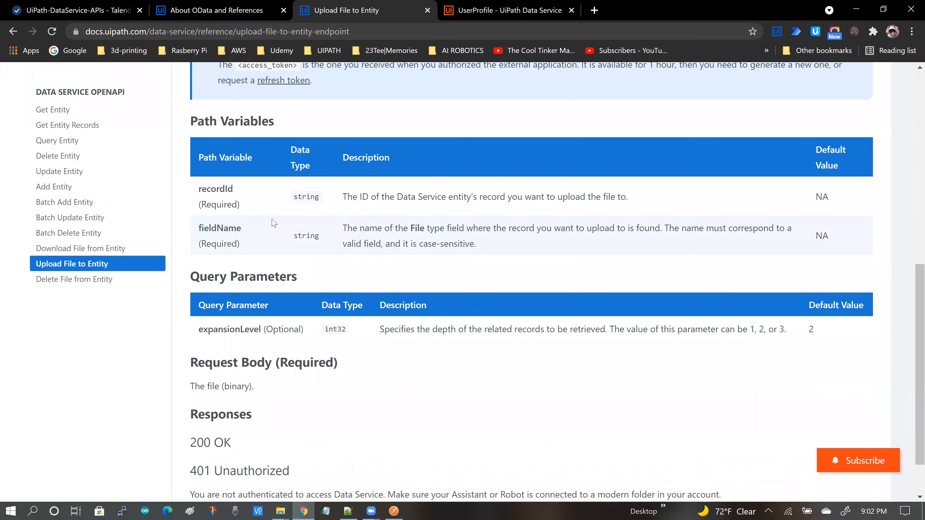
{"action": "scroll", "coordinate": [282, 305], "scroll_direction": "down", "scroll_amount": 1}
{"action": "scroll", "coordinate": [284, 307], "scroll_direction": "up", "scroll_amount": 3}
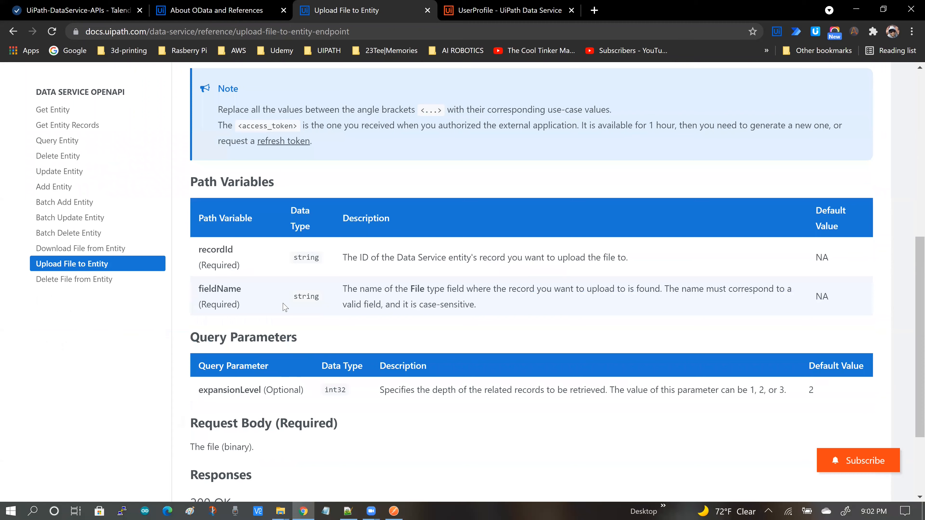
{"action": "scroll", "coordinate": [285, 307], "scroll_direction": "down", "scroll_amount": 1}
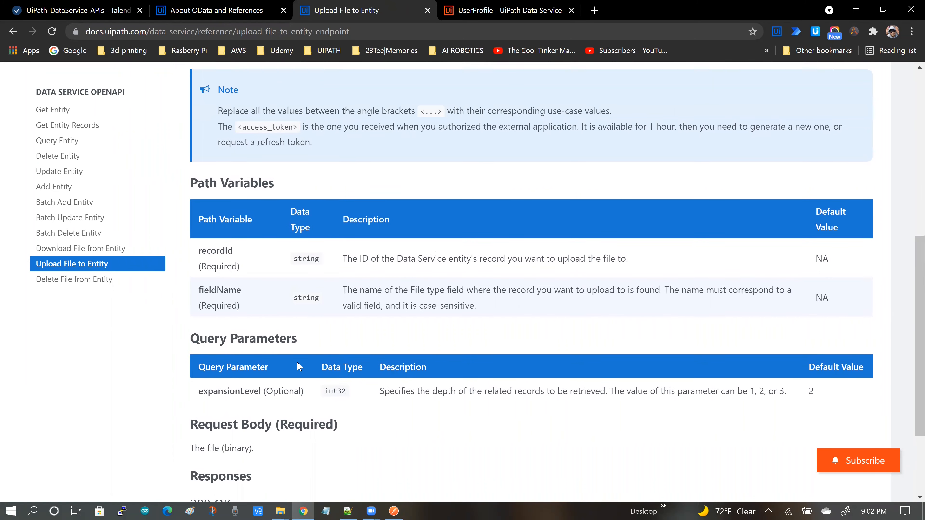
{"action": "scroll", "coordinate": [298, 361], "scroll_direction": "up", "scroll_amount": 4}
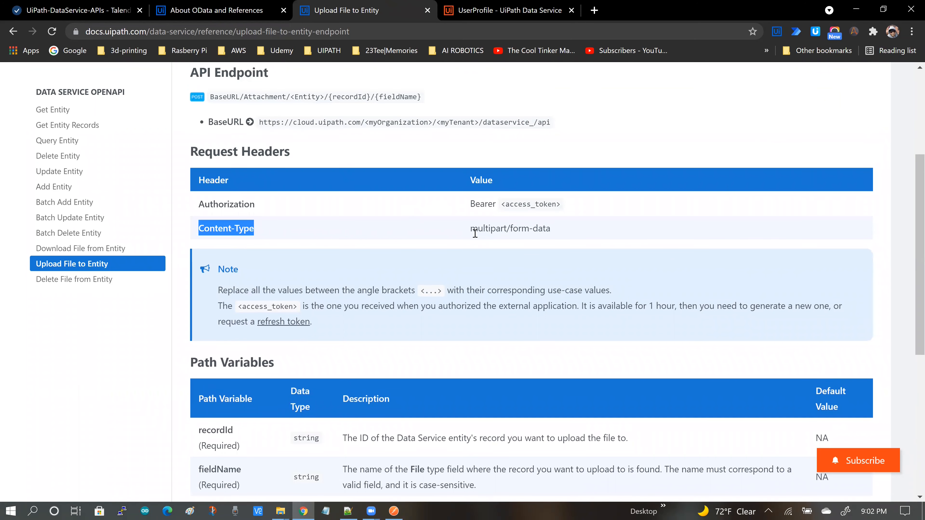
{"action": "left_click_drag", "start_coordinate": [471, 231], "coordinate": [505, 231]}
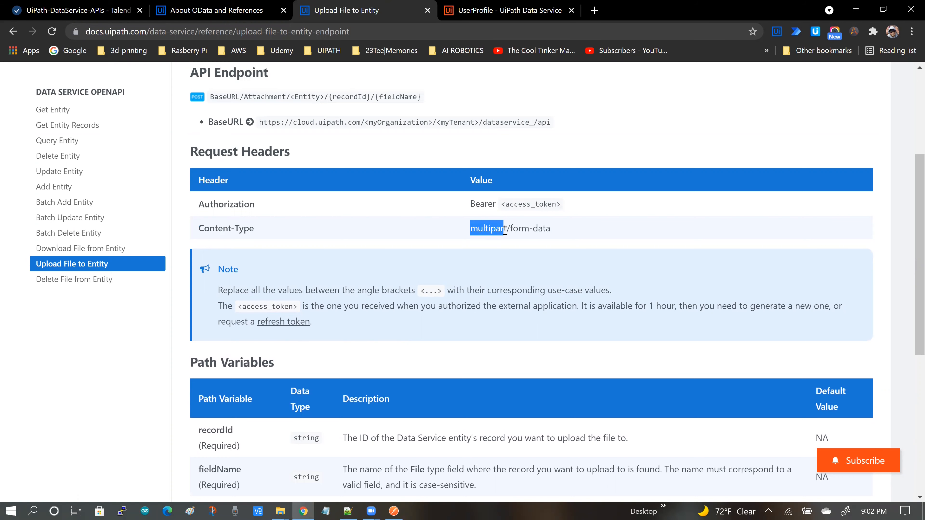
{"action": "left_click", "coordinate": [553, 233]}
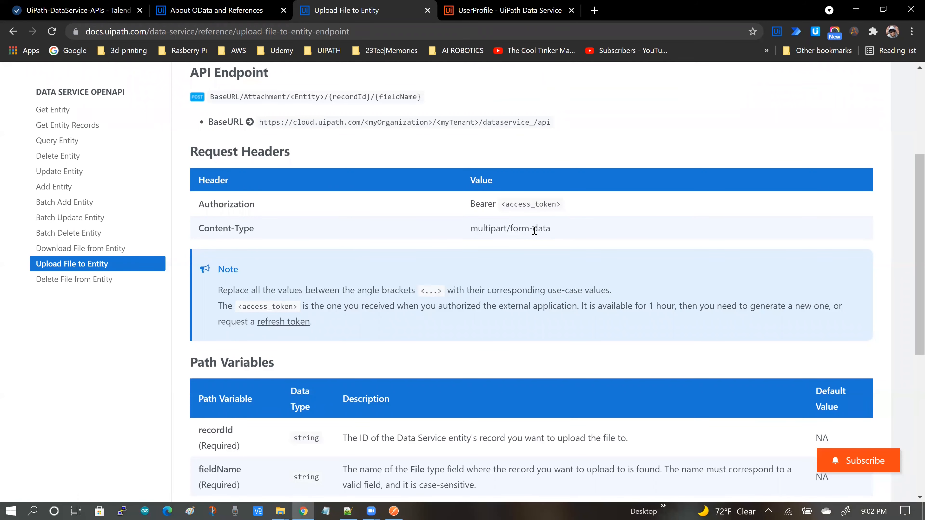
Switch to Postman and set the request body to form-data with a first key of type File.
{"action": "key", "text": "alt+Tab"}
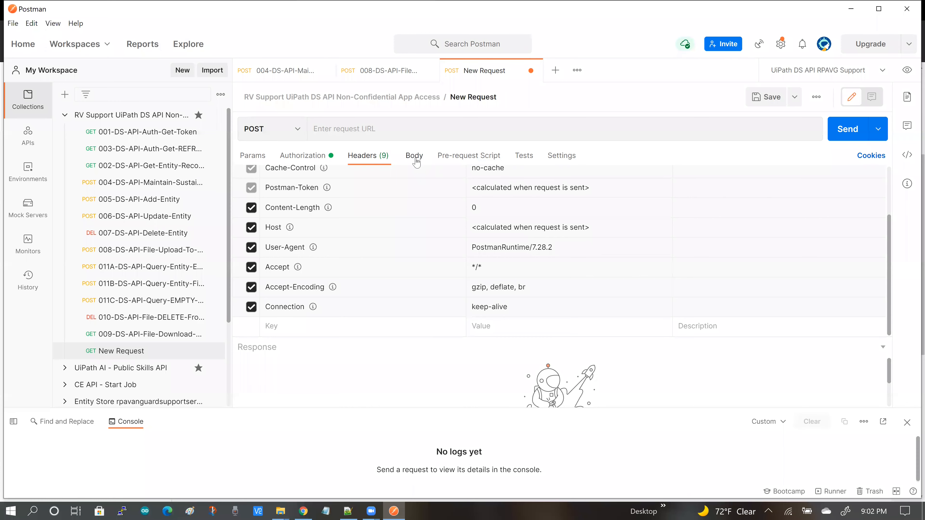
{"action": "left_click", "coordinate": [416, 162]}
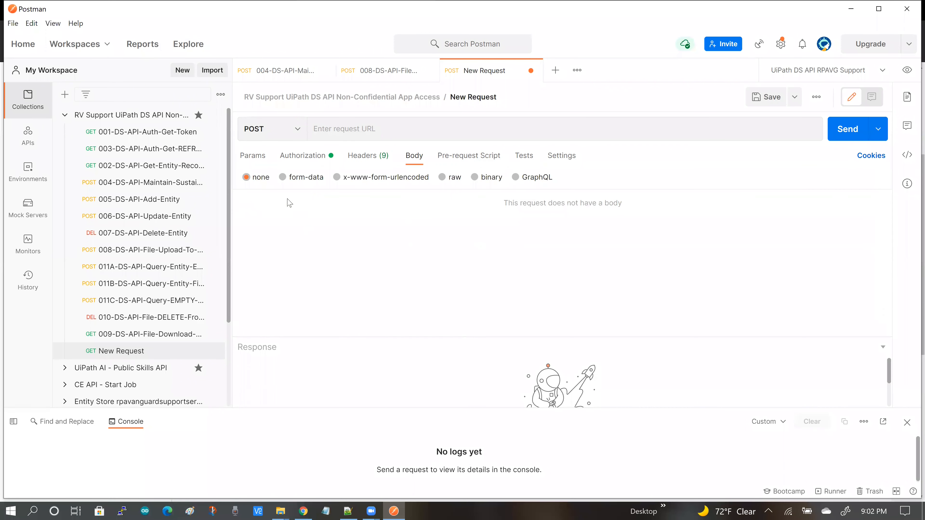
{"action": "left_click", "coordinate": [283, 178]}
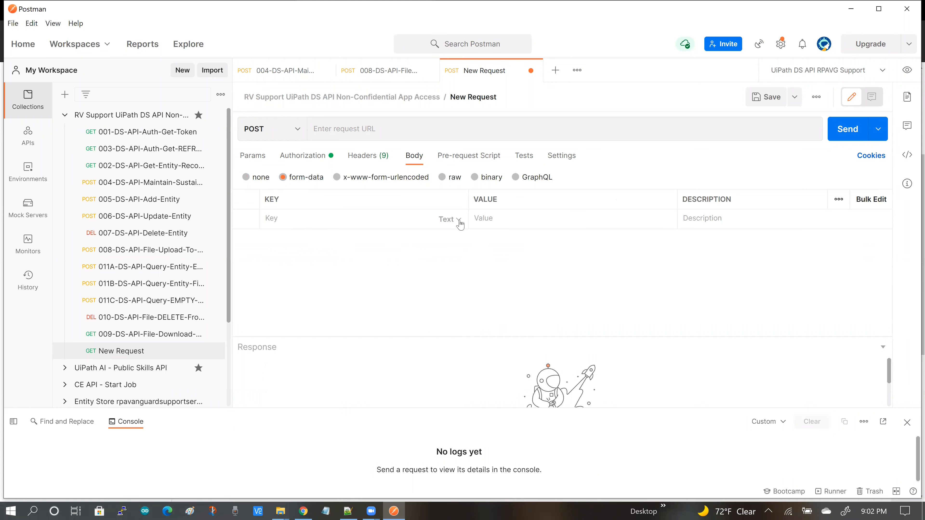
{"action": "left_click", "coordinate": [460, 220]}
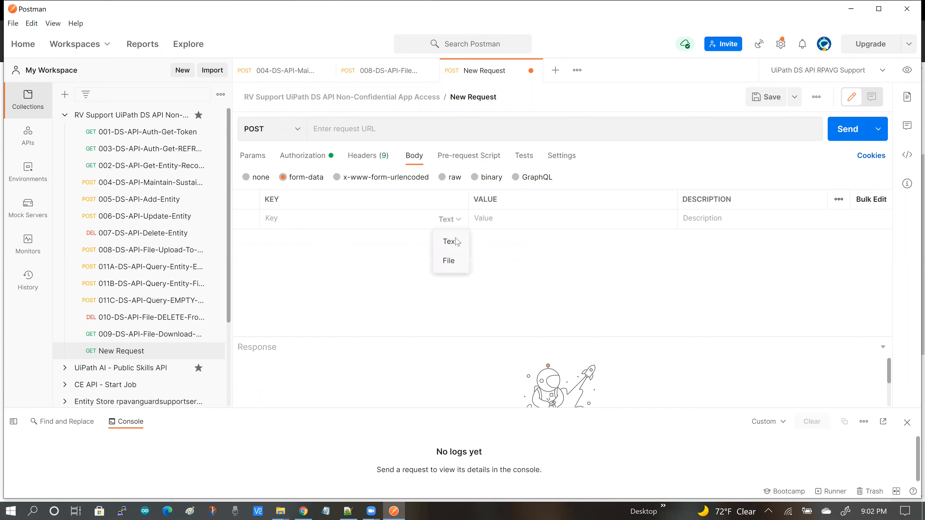
{"action": "left_click", "coordinate": [449, 262]}
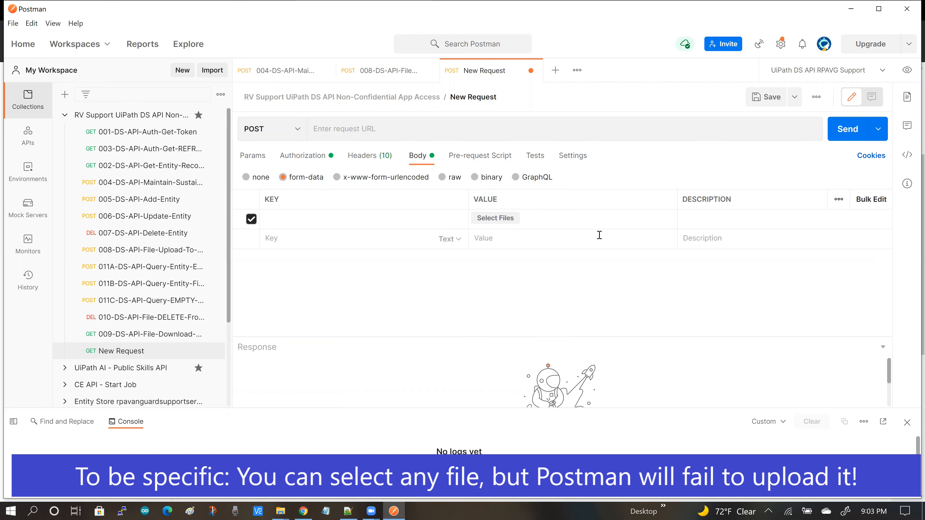
Examine the working directory location and the option for reading files outside it in Postman's general settings.
{"action": "left_click", "coordinate": [781, 44]}
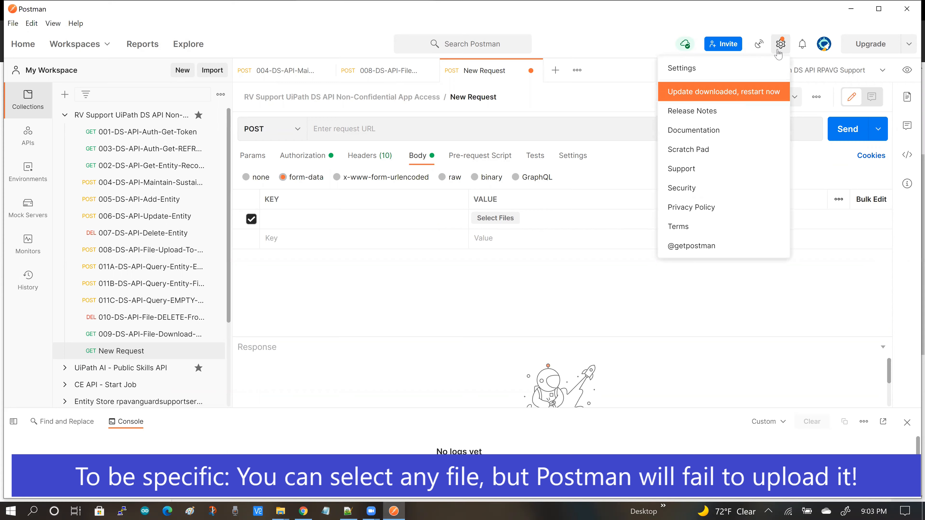
{"action": "left_click", "coordinate": [690, 69]}
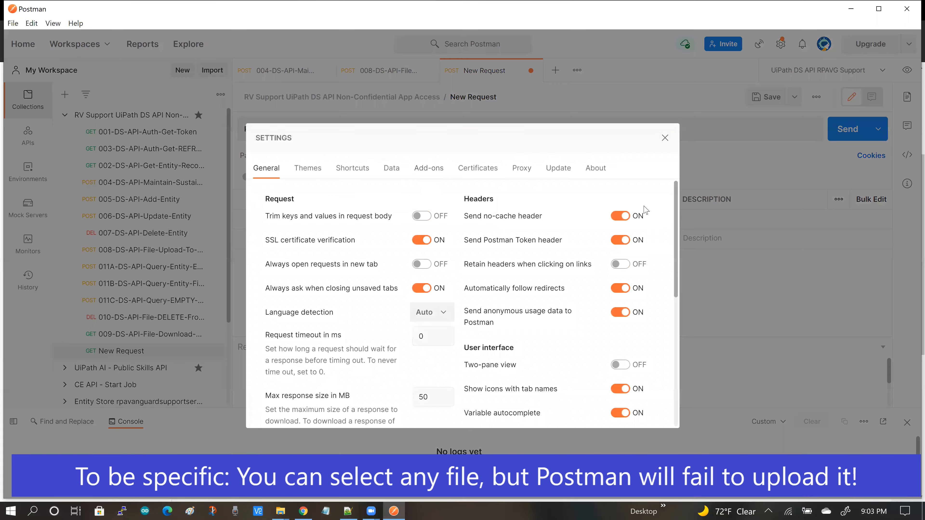
{"action": "scroll", "coordinate": [672, 277], "scroll_direction": "down", "scroll_amount": 5}
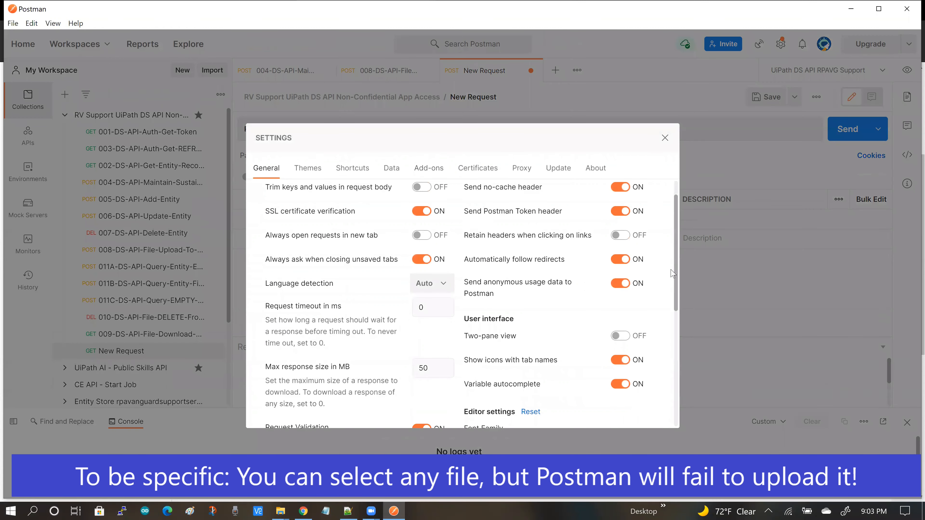
{"action": "scroll", "coordinate": [669, 310], "scroll_direction": "down", "scroll_amount": 2}
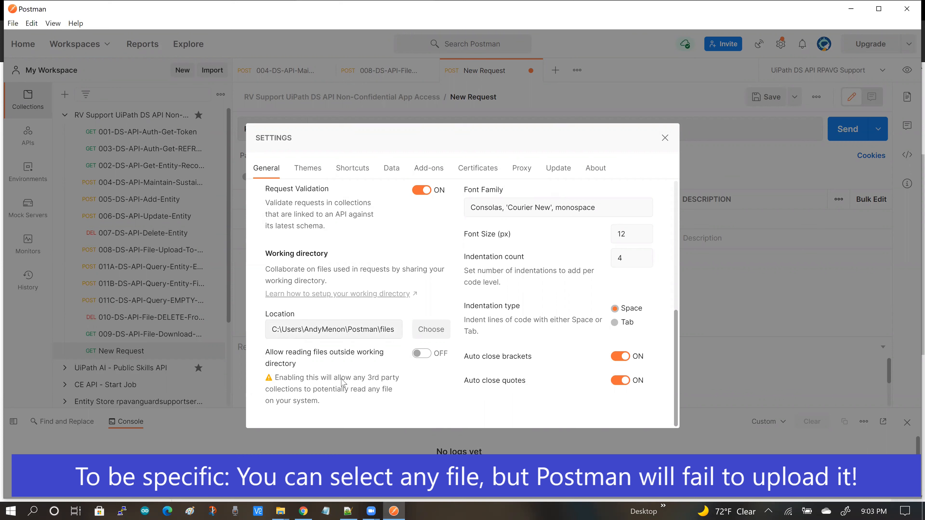
{"action": "left_click", "coordinate": [424, 355]}
{"action": "left_click", "coordinate": [419, 360]}
Switch to File Explorer to view the path and images of the Postman files folder, then minimize it and close Postman's settings.
{"action": "mouse_move", "coordinate": [281, 509]}
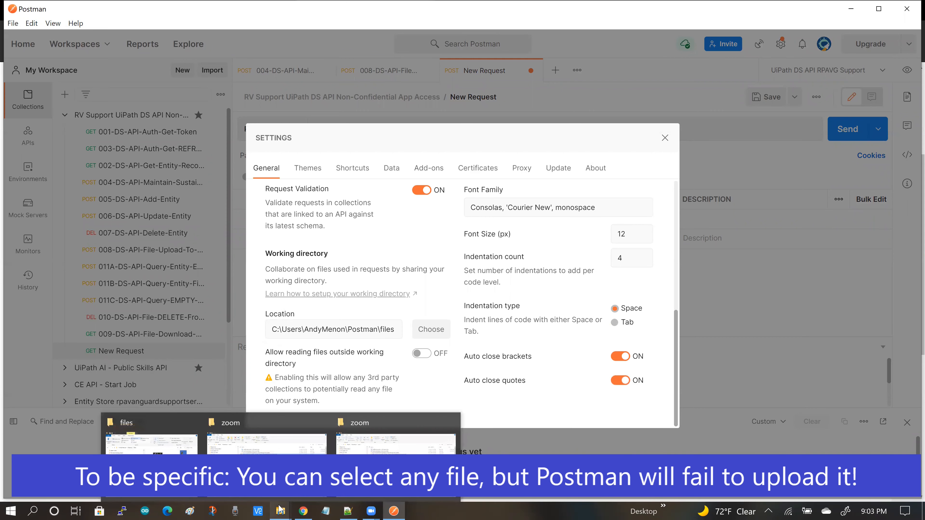
{"action": "left_click", "coordinate": [158, 427]}
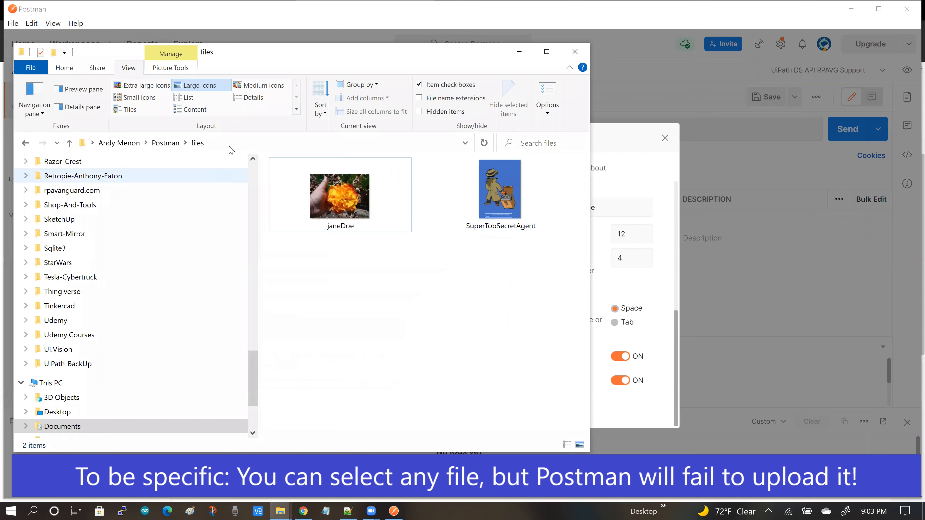
{"action": "left_click", "coordinate": [230, 144]}
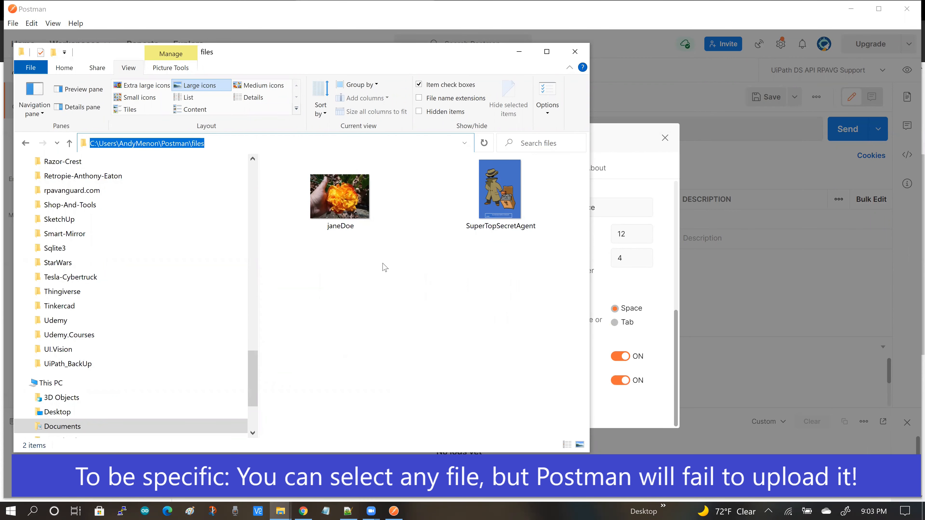
{"action": "left_click", "coordinate": [449, 310]}
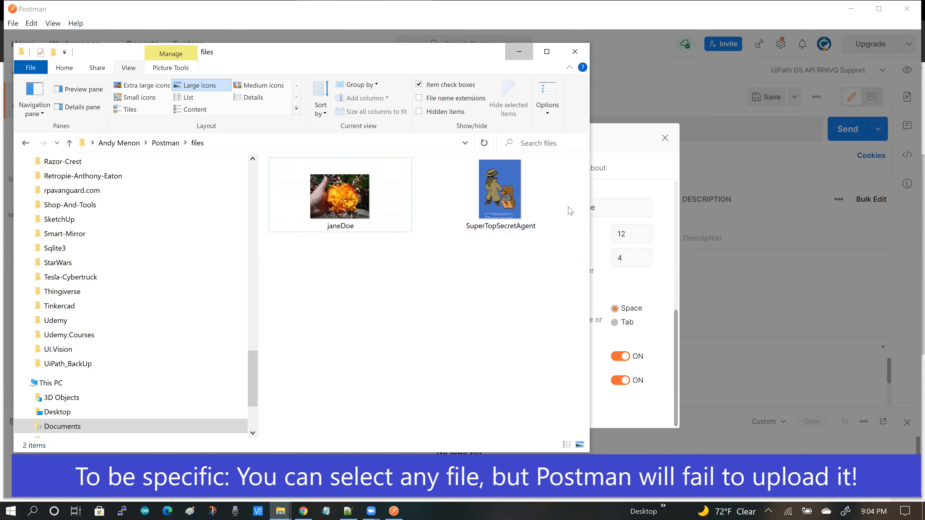
{"action": "left_click", "coordinate": [519, 52]}
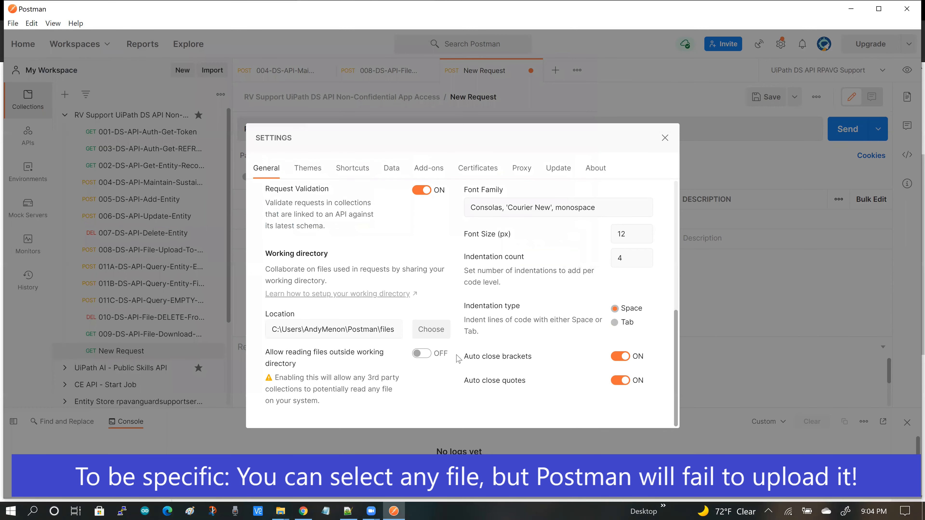
{"action": "left_click", "coordinate": [665, 137]}
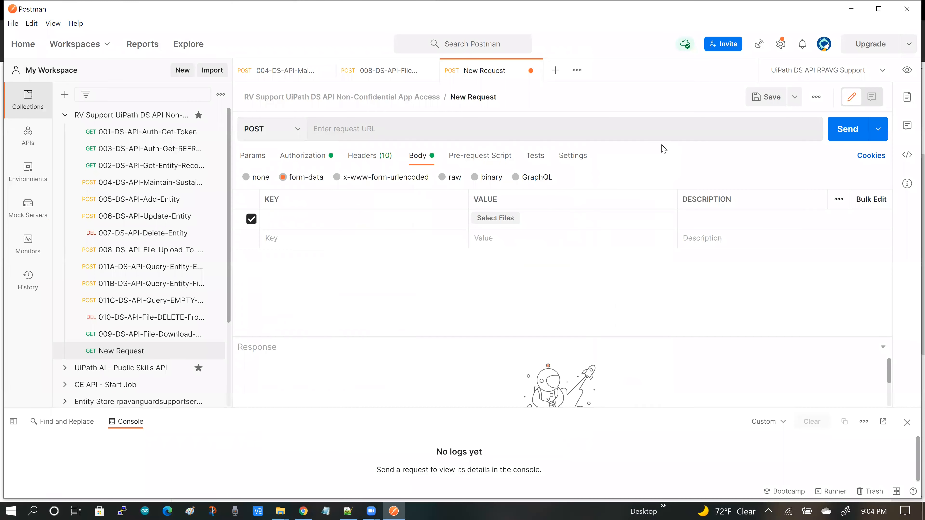
Select SuperTopSecretAgent.png as the form-data file value and name its key "file".
{"action": "left_click", "coordinate": [495, 219]}
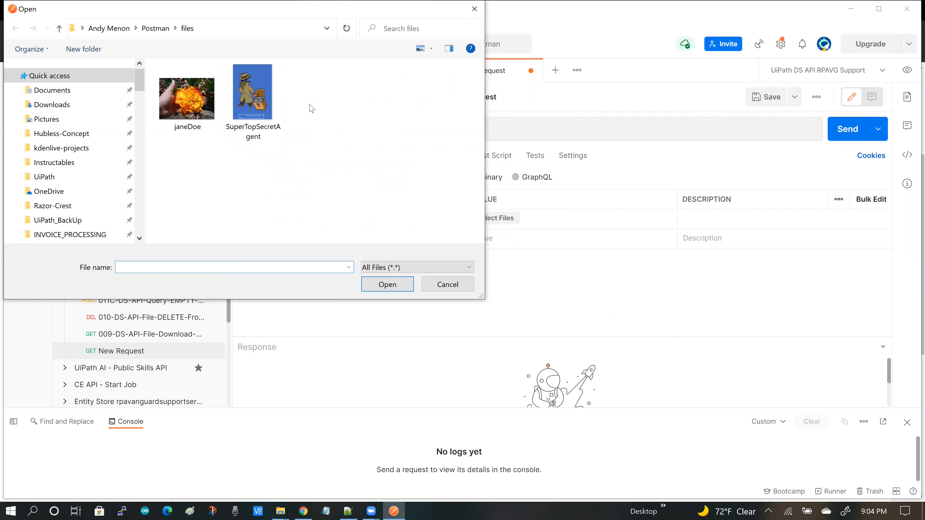
{"action": "left_click", "coordinate": [275, 96]}
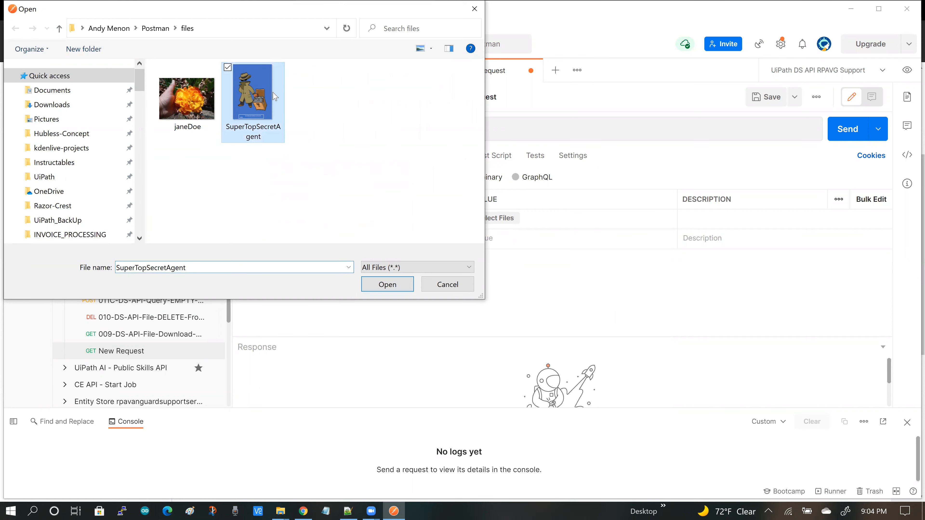
{"action": "left_click", "coordinate": [385, 284]}
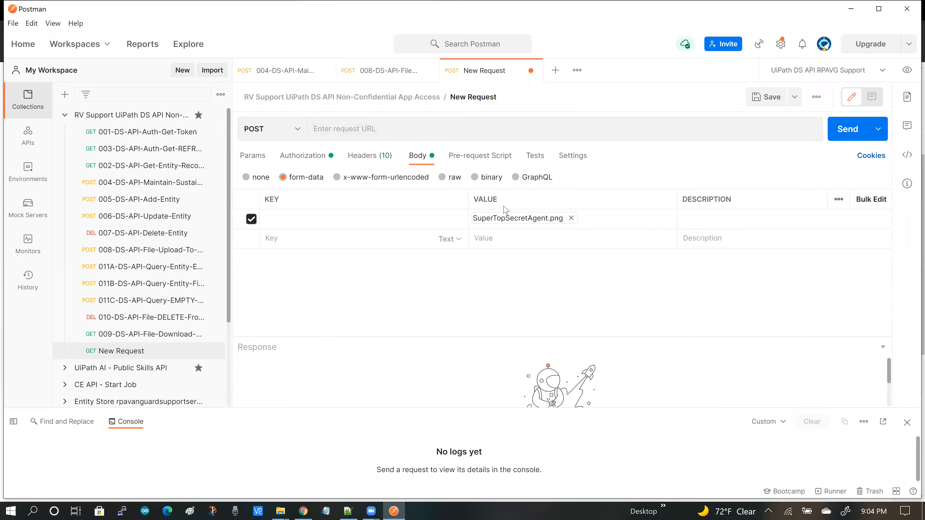
{"action": "left_click", "coordinate": [336, 219]}
{"action": "type", "text": "file"}
{"action": "left_click", "coordinate": [337, 275]}
Switch to Chrome and examine the Content-Type header value and the required request body in the Upload File to Entity documentation.
{"action": "left_click", "coordinate": [303, 511]}
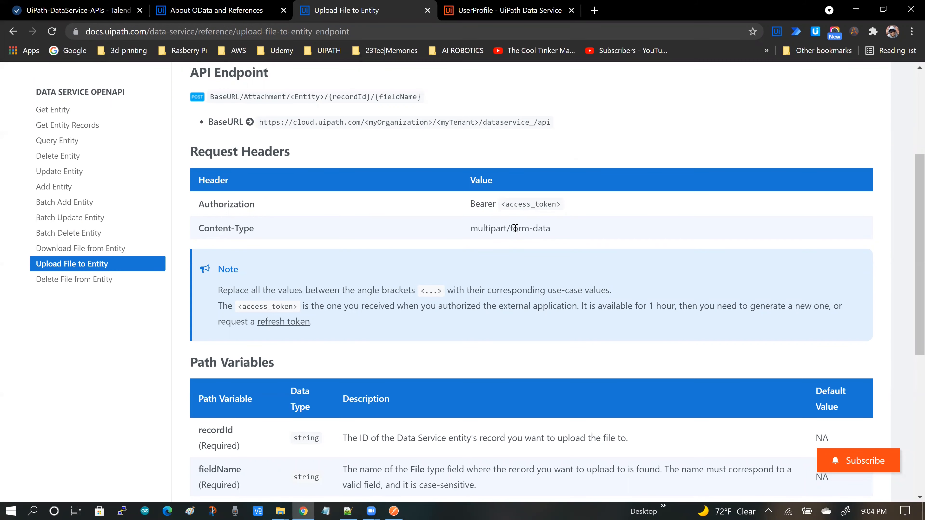
{"action": "left_click_drag", "start_coordinate": [510, 229], "coordinate": [551, 229]}
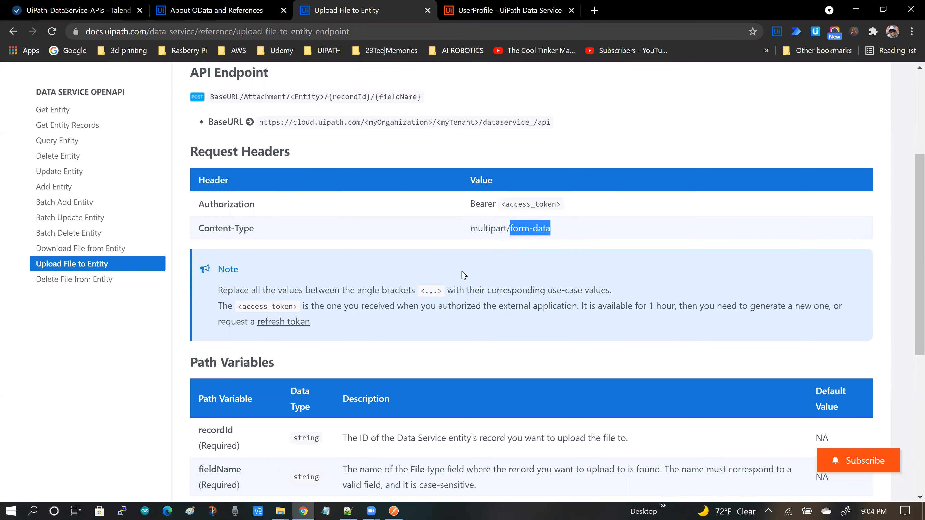
{"action": "scroll", "coordinate": [462, 272], "scroll_direction": "down", "scroll_amount": 3}
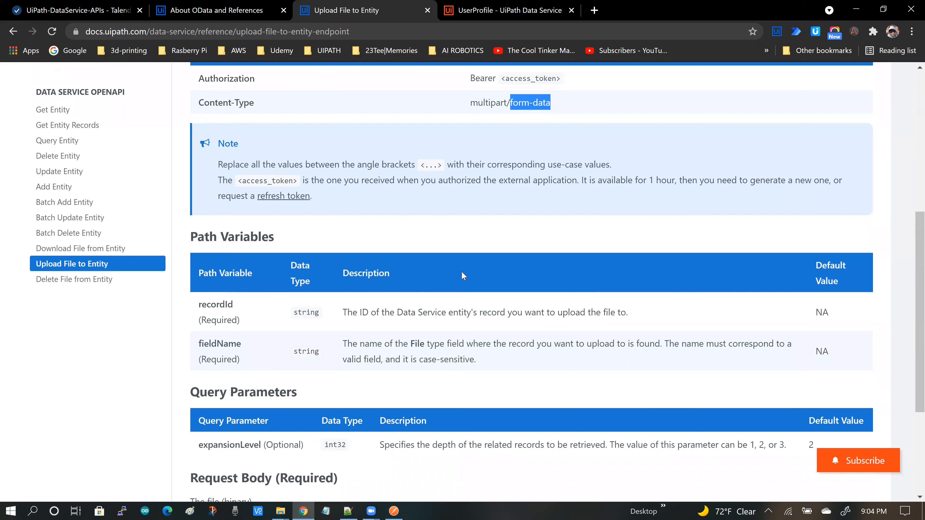
{"action": "scroll", "coordinate": [462, 272], "scroll_direction": "down", "scroll_amount": 3}
{"action": "double_click", "coordinate": [213, 387]}
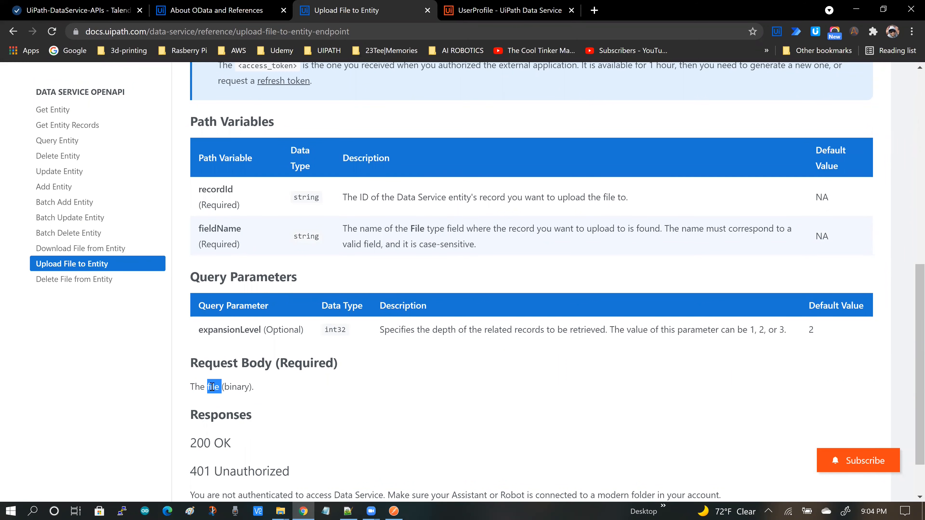
{"action": "scroll", "coordinate": [327, 375], "scroll_direction": "up", "scroll_amount": 3}
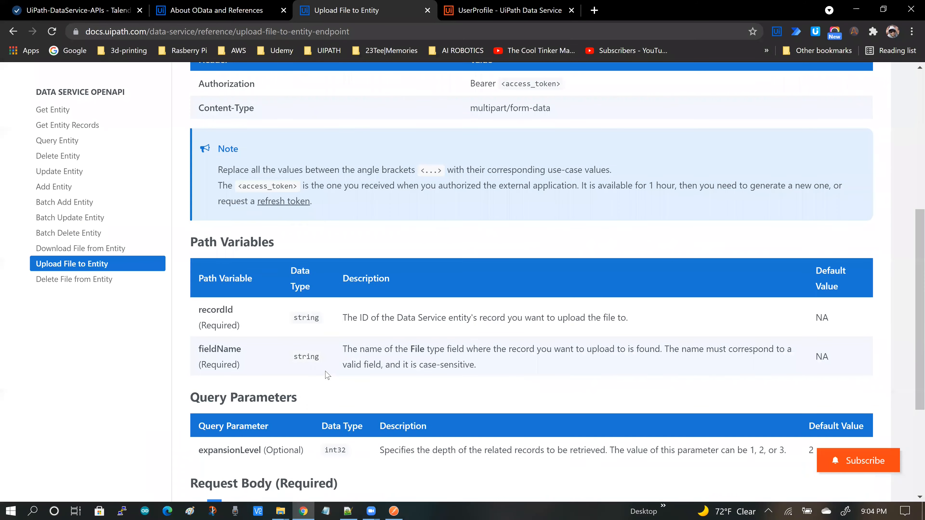
Add a query parameter with value 2 to the Postman request, using the name expansionLevel copied from the Chrome documentation.
{"action": "key", "text": "alt+Tab"}
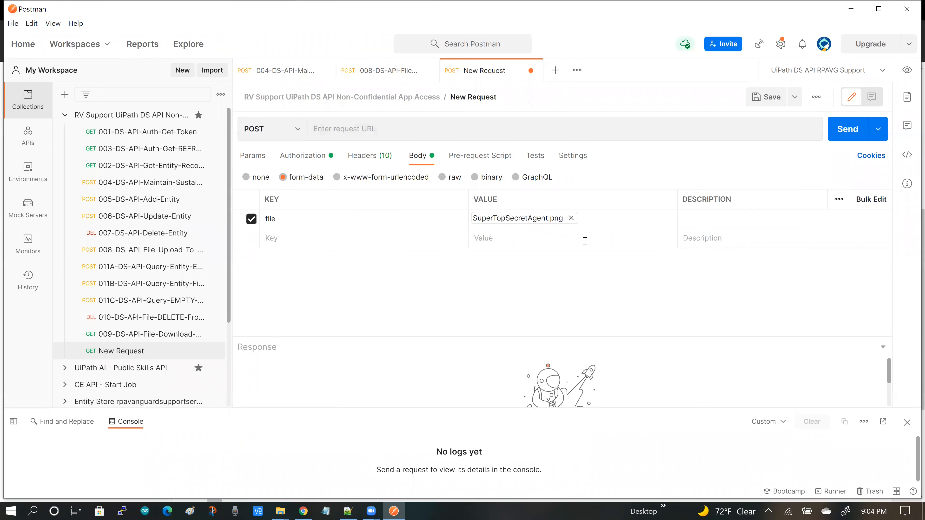
{"action": "left_click", "coordinate": [255, 158]}
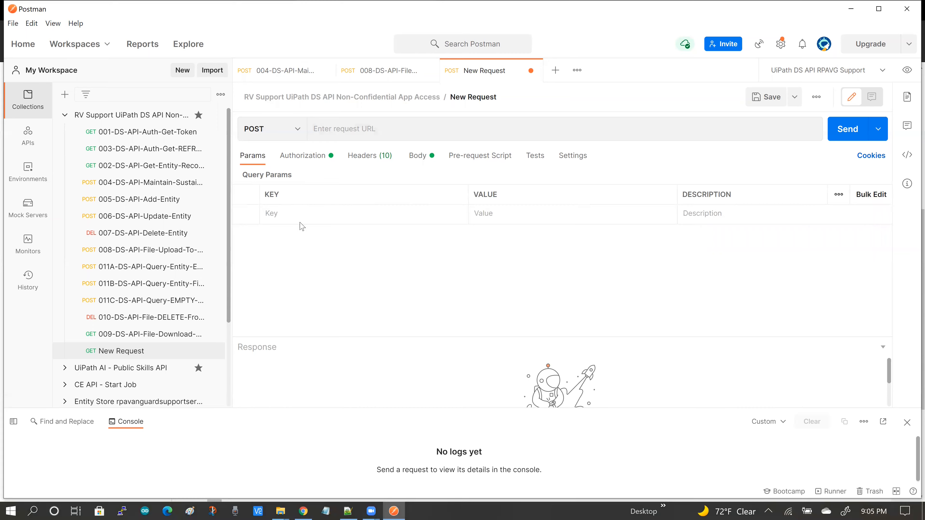
{"action": "key", "text": "alt+Tab"}
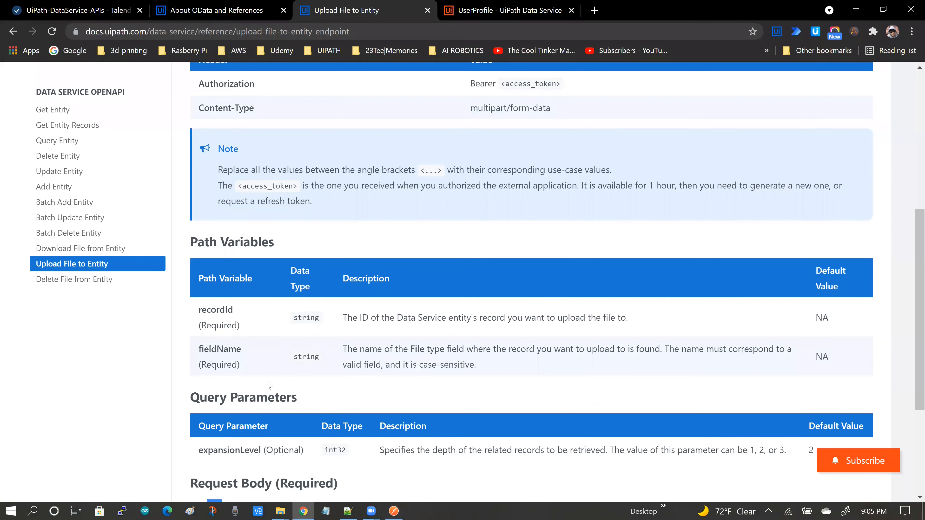
{"action": "scroll", "coordinate": [227, 391], "scroll_direction": "down", "scroll_amount": 1}
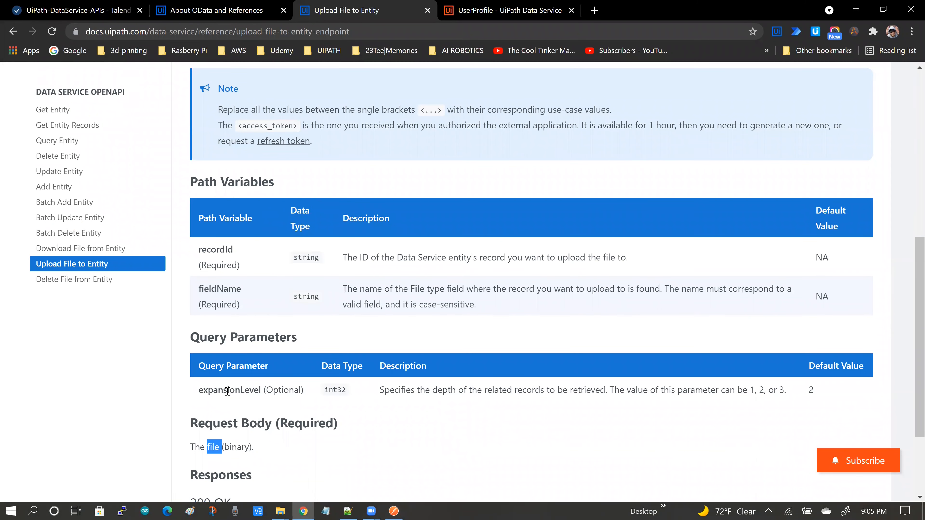
{"action": "double_click", "coordinate": [227, 392]}
{"action": "key", "text": "ctrl+c"}
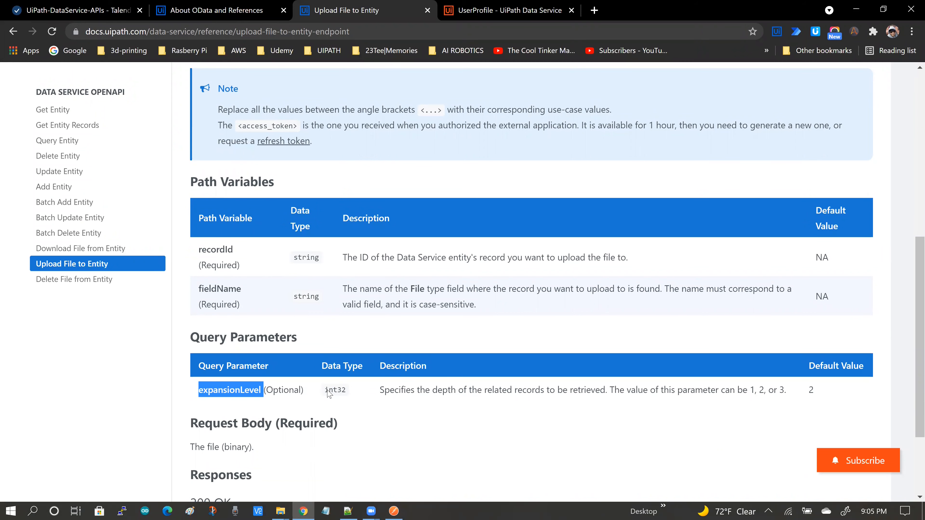
{"action": "key", "text": "alt+Tab"}
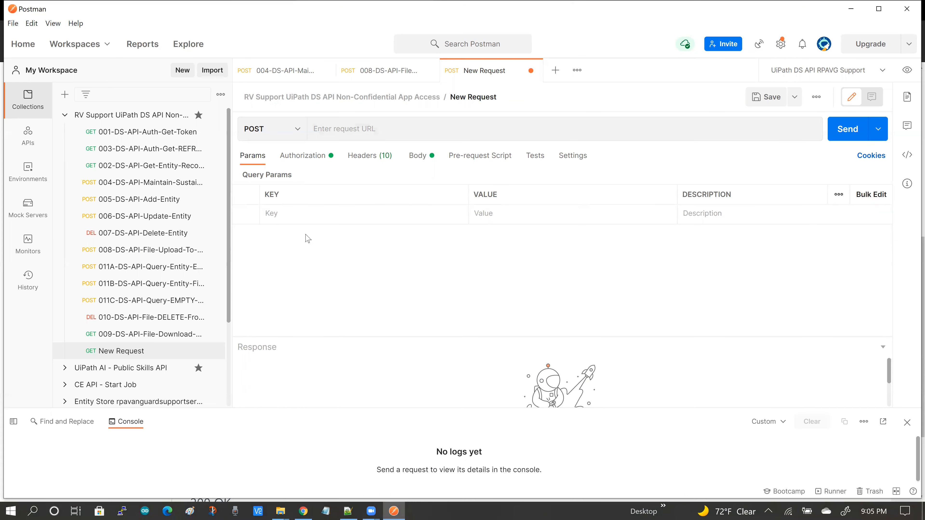
{"action": "left_click", "coordinate": [293, 213]}
{"action": "key", "text": "ctrl+v"}
{"action": "left_click", "coordinate": [506, 214]}
{"action": "type", "text": "2"}
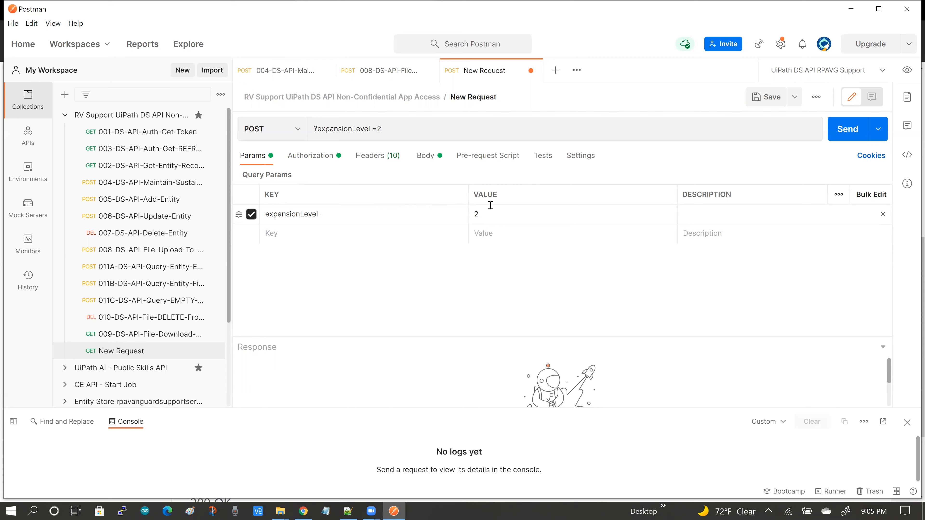
Switch to Chrome and copy the BaseURL template from the API Endpoint section of the Upload File to Entity documentation.
{"action": "key", "text": "alt+Tab"}
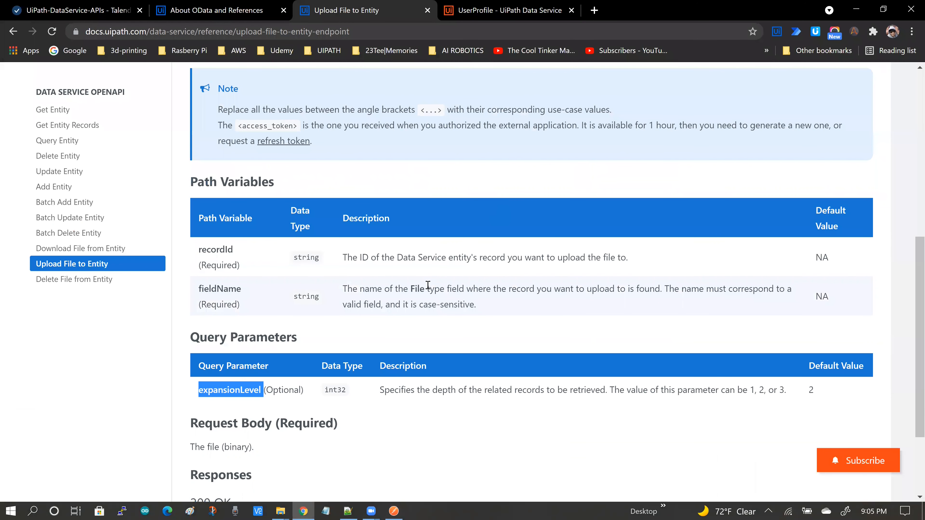
{"action": "scroll", "coordinate": [428, 285], "scroll_direction": "up", "scroll_amount": 10}
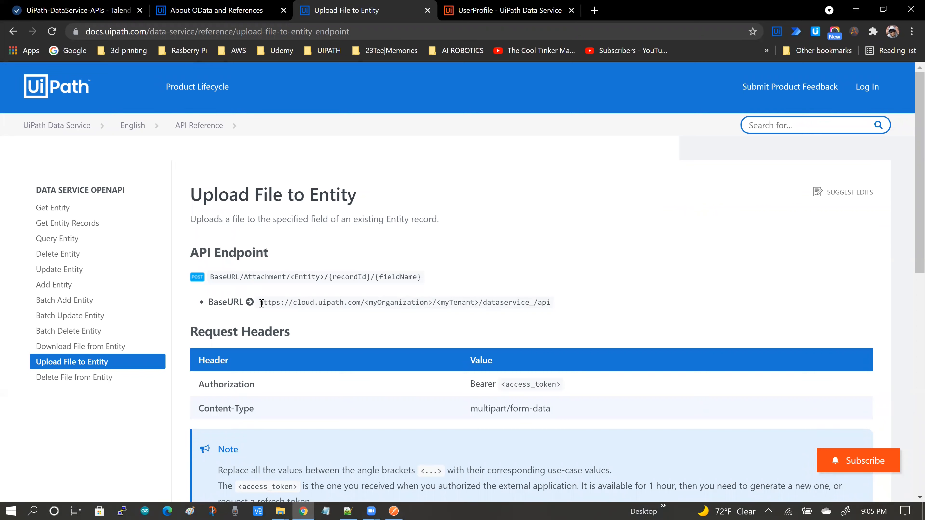
{"action": "left_click_drag", "start_coordinate": [260, 304], "coordinate": [557, 303]}
{"action": "key", "text": "ctrl+c"}
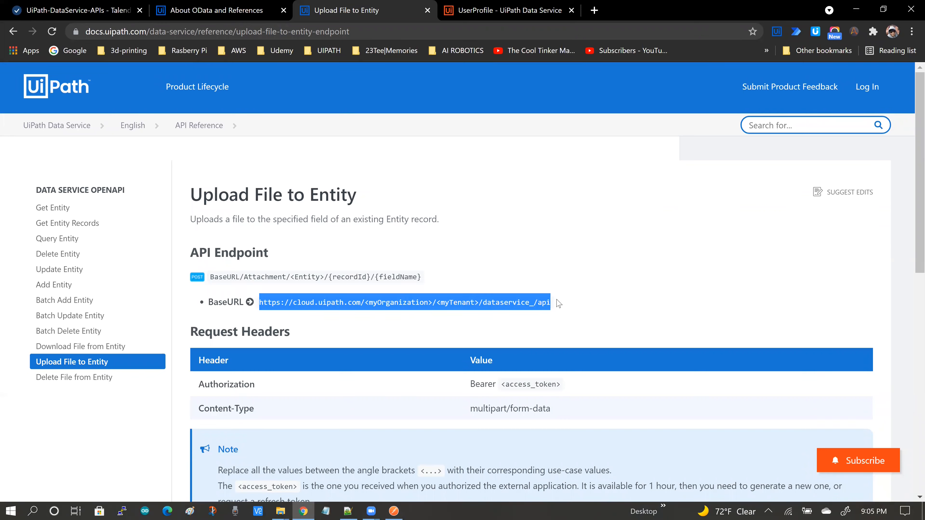
Switch to Notepad++ and split the Postman request URL after "/api/", moving the Attachment path four lines down.
{"action": "left_click", "coordinate": [348, 511]}
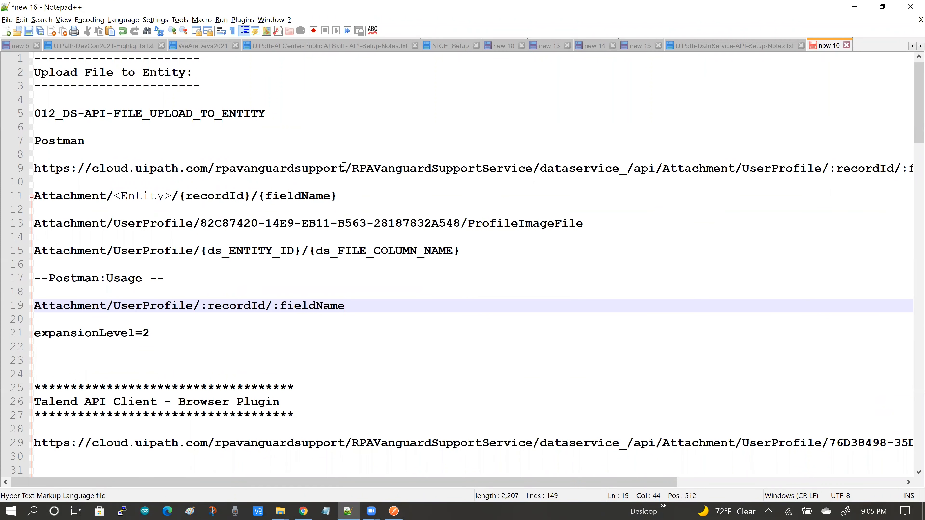
{"action": "left_click", "coordinate": [663, 168]}
{"action": "key", "text": "Return"}
{"action": "key", "text": "Return"}
{"action": "key", "text": "Return"}
{"action": "key", "text": "Return"}
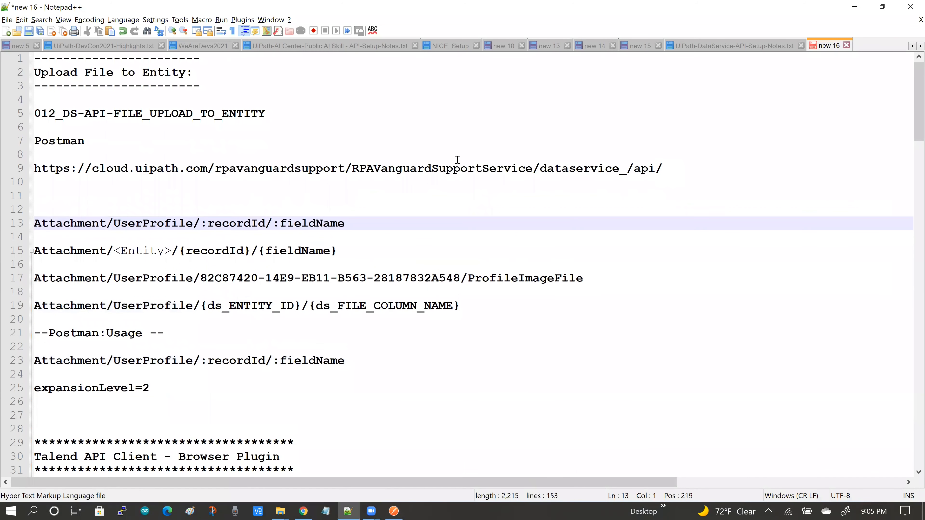
Paste the BaseURL template above the rpavanguardsupport URL, separate them with a blank line, and highlight the actual URL for comparison.
{"action": "left_click", "coordinate": [65, 155]}
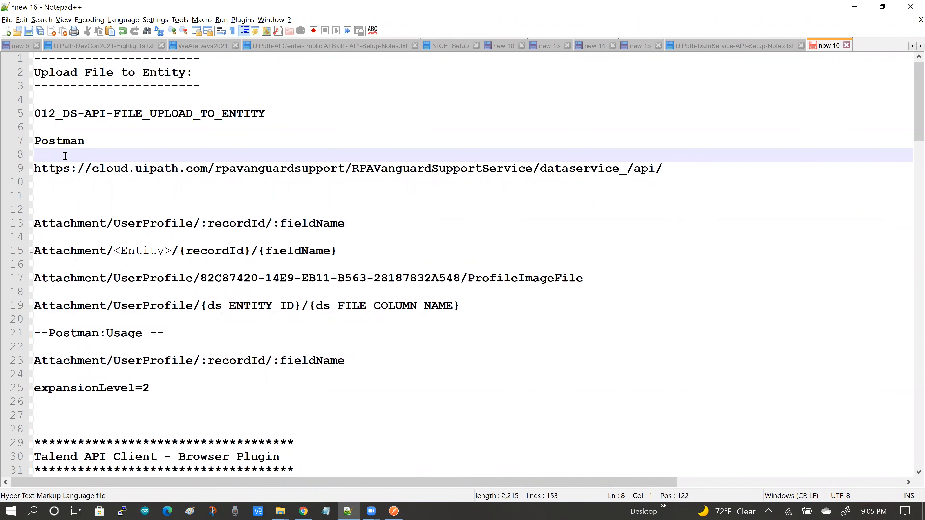
{"action": "key", "text": "ctrl+v"}
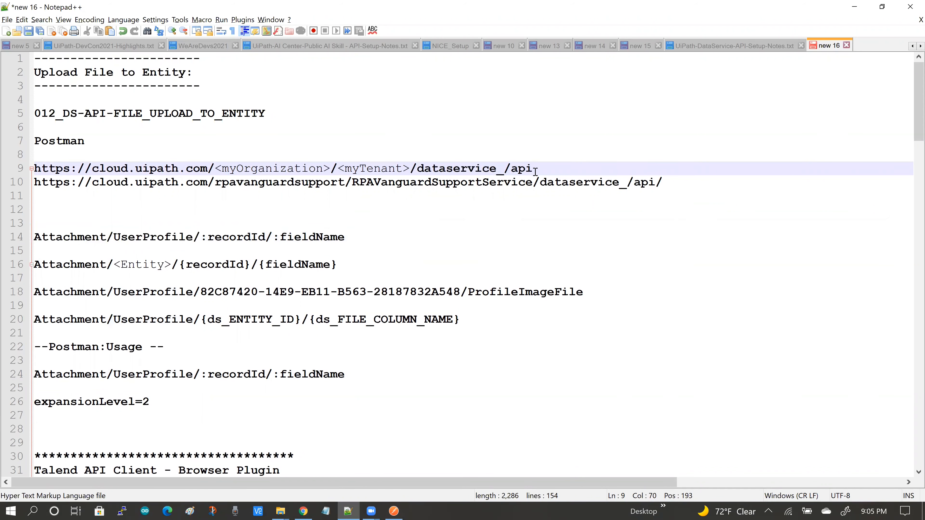
{"action": "key", "text": "Return"}
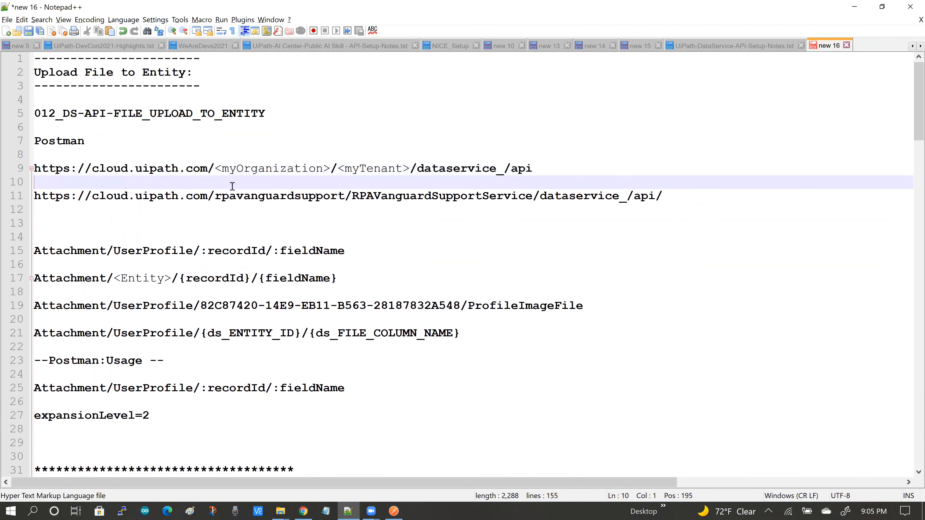
{"action": "left_click_drag", "start_coordinate": [35, 195], "coordinate": [663, 196]}
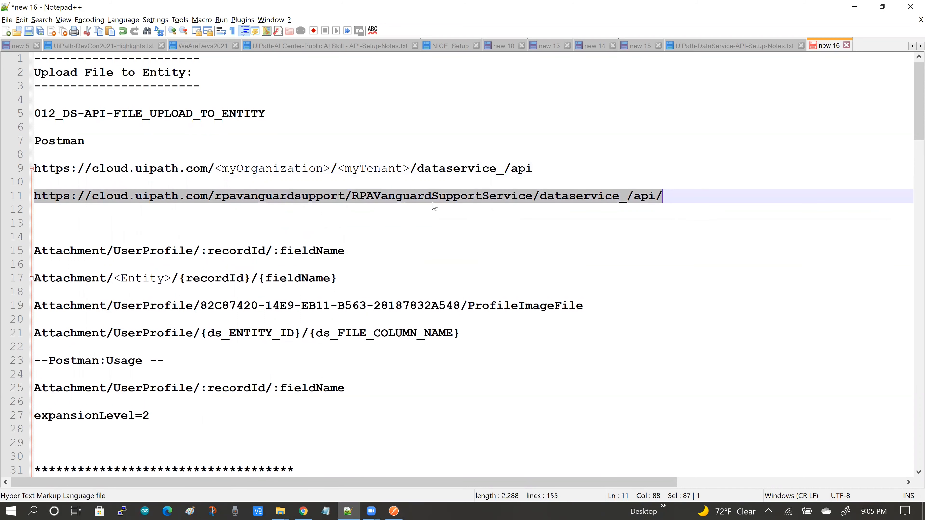
{"action": "left_click", "coordinate": [407, 208]}
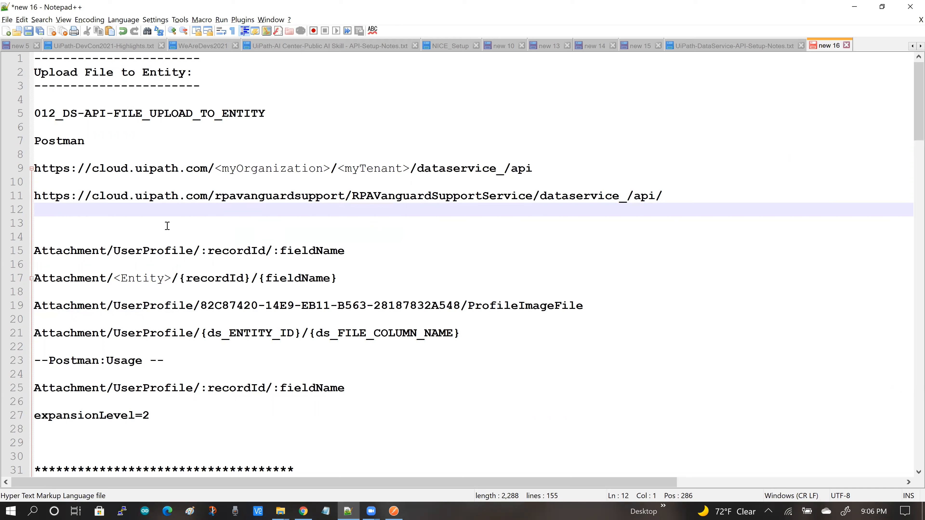
Copy "/Attachment/<Entity>/{recordId}/{fieldName}" from the Chrome documentation into the Notepad++ notes below the base URL, followed by extra blank lines.
{"action": "key", "text": "alt+Tab"}
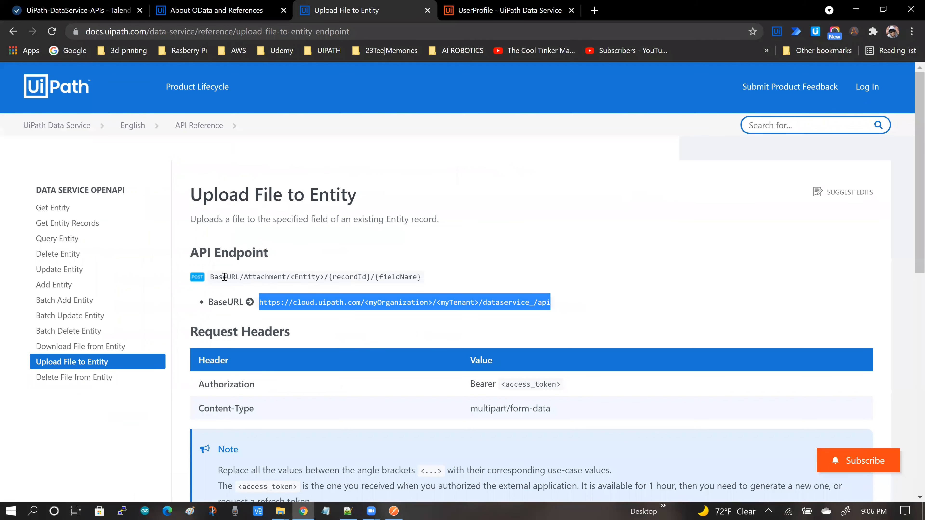
{"action": "left_click_drag", "start_coordinate": [241, 279], "coordinate": [421, 278]}
{"action": "key", "text": "ctrl+c"}
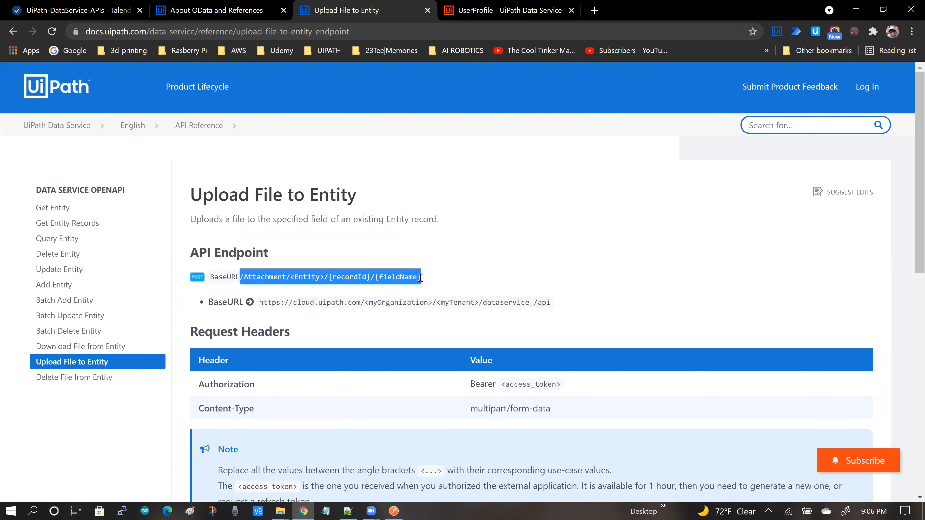
{"action": "key", "text": "alt+Tab"}
{"action": "left_click", "coordinate": [79, 218]}
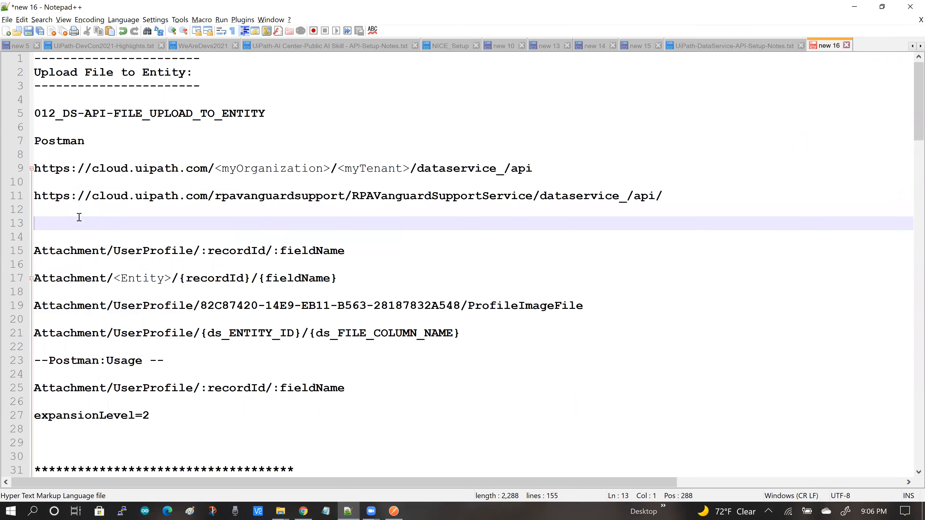
{"action": "key", "text": "ctrl+v"}
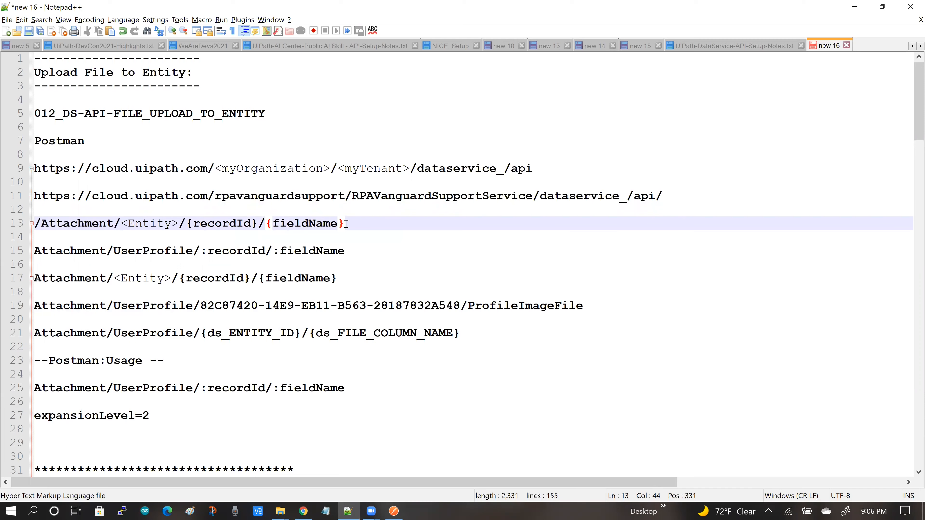
{"action": "key", "text": "Return"}
{"action": "key", "text": "Return"}
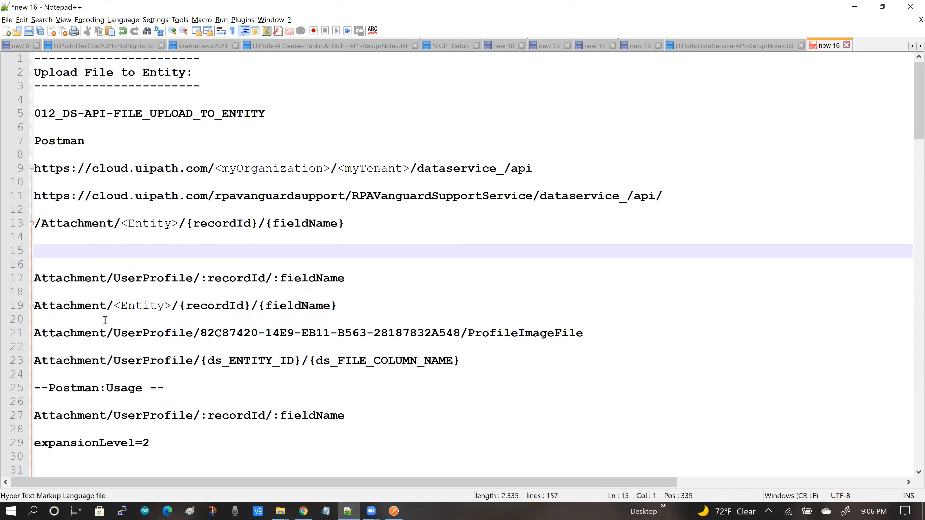
Copy the example UserProfile attachment path ending in ProfileImageFile to the line directly under the endpoint path template.
{"action": "left_click_drag", "start_coordinate": [584, 333], "coordinate": [28, 333]}
{"action": "key", "text": "ctrl+c"}
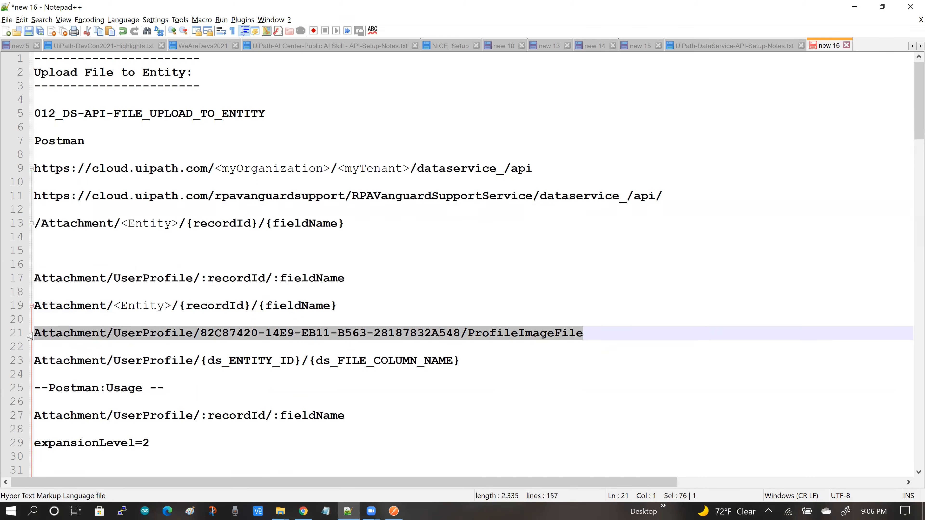
{"action": "left_click", "coordinate": [43, 239]}
{"action": "key", "text": "ctrl+v"}
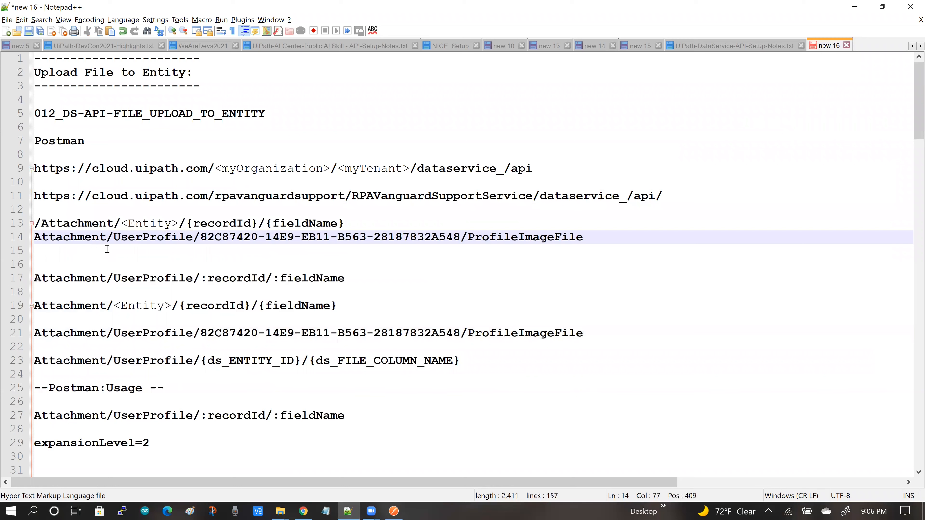
Compare the Attachment, entity, recordId and fieldName parts of the endpoint template with the example UserProfile path below it.
{"action": "double_click", "coordinate": [68, 240]}
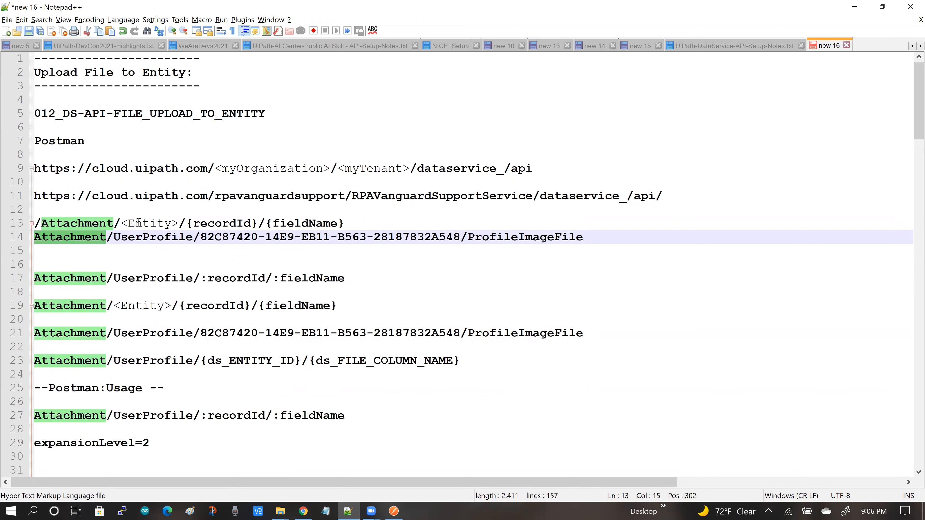
{"action": "left_click", "coordinate": [145, 239]}
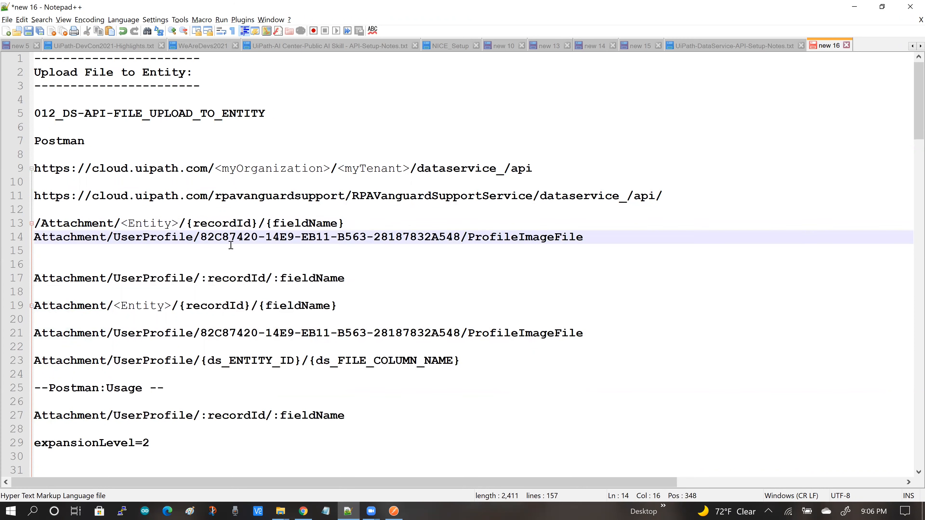
{"action": "left_click", "coordinate": [195, 223]}
{"action": "key", "text": "shift+Right"}
{"action": "key", "text": "shift+Right"}
{"action": "key", "text": "shift+Right"}
{"action": "key", "text": "shift+Right"}
{"action": "key", "text": "shift+Right"}
{"action": "key", "text": "shift+Right"}
{"action": "key", "text": "shift+Right"}
{"action": "key", "text": "shift+Right"}
{"action": "key", "text": "shift+Right"}
{"action": "key", "text": "shift+Right"}
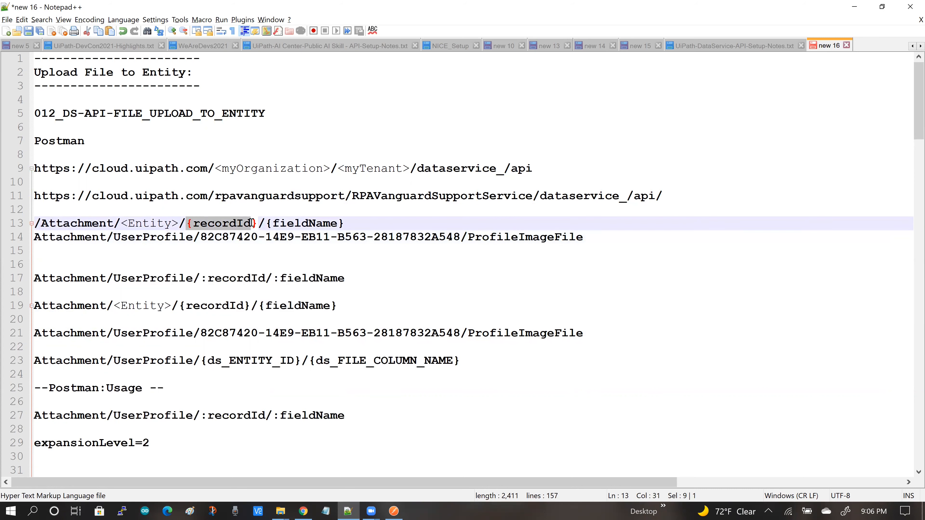
{"action": "left_click_drag", "start_coordinate": [201, 238], "coordinate": [458, 235]}
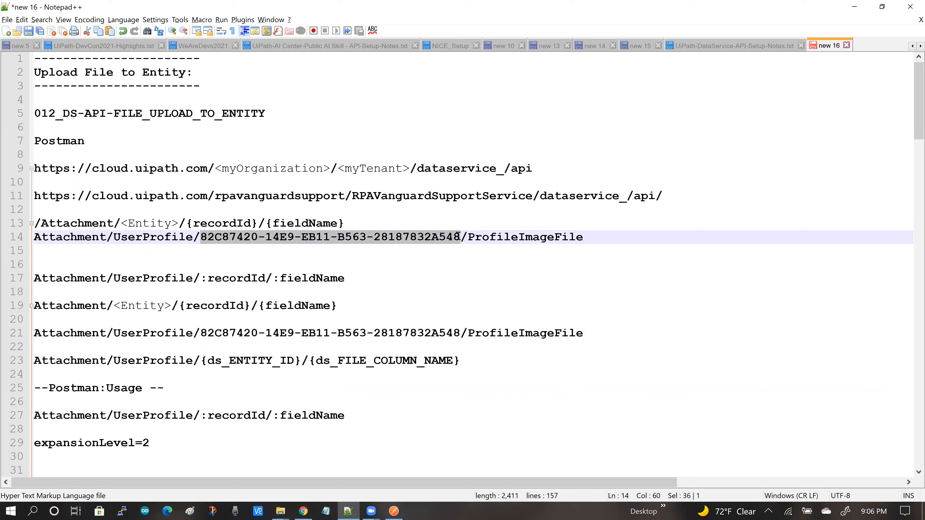
{"action": "left_click", "coordinate": [452, 250]}
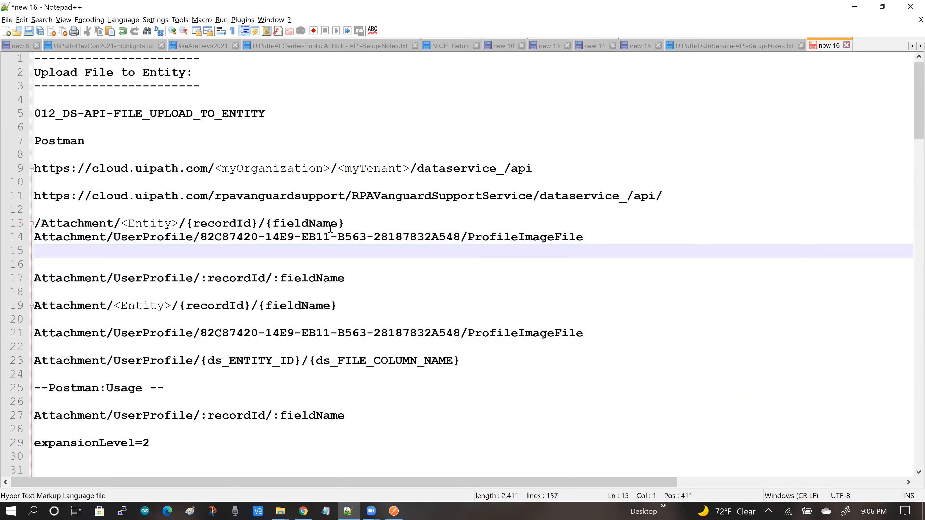
{"action": "left_click_drag", "start_coordinate": [268, 223], "coordinate": [342, 223]}
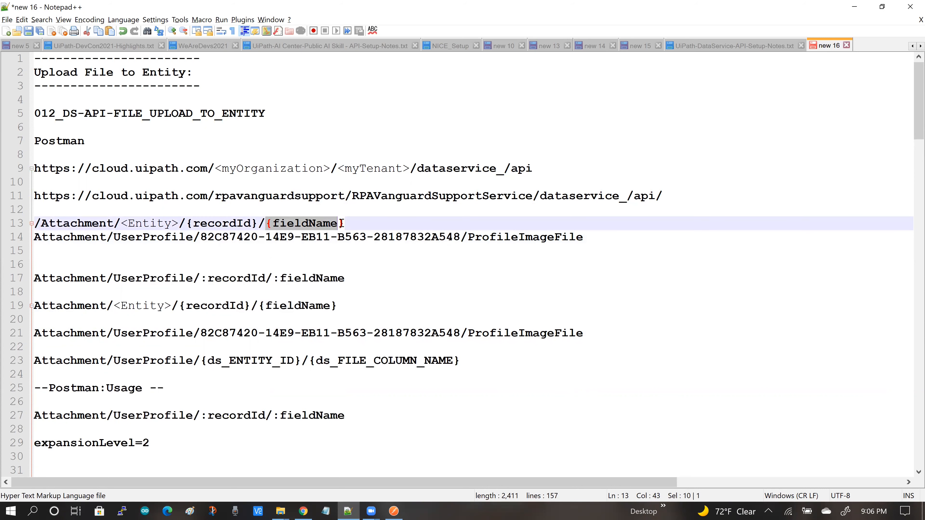
{"action": "double_click", "coordinate": [520, 237]}
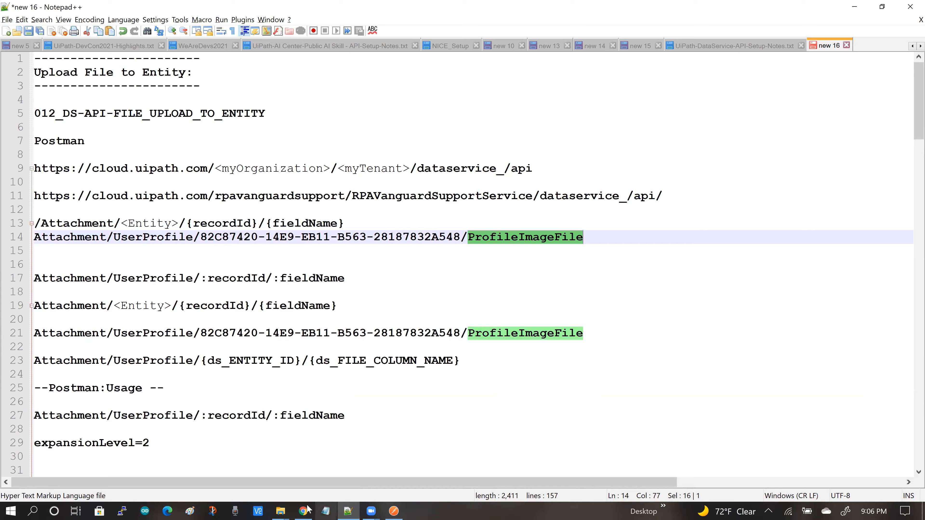
Switch to Chrome and check the Profile Image File field's internal name among the UserProfile entity's fields in UiPath Data Service.
{"action": "left_click", "coordinate": [304, 511]}
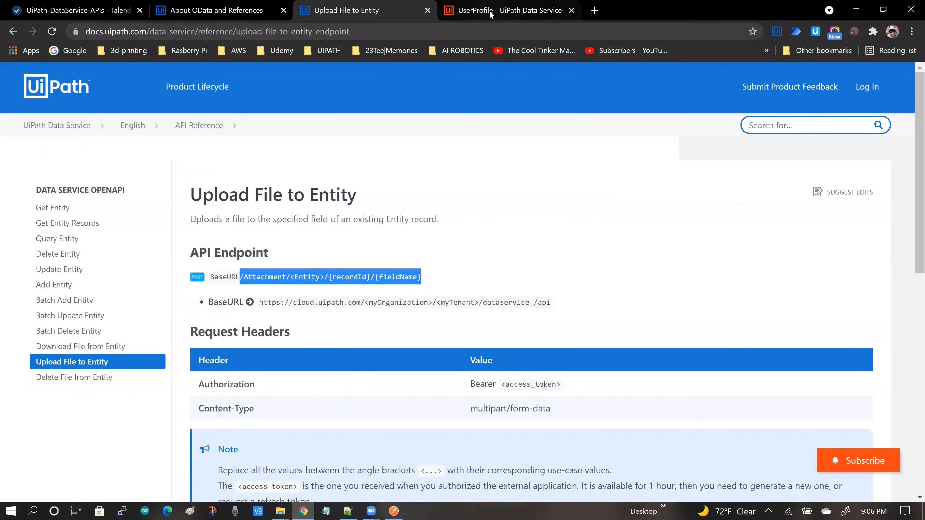
{"action": "left_click", "coordinate": [490, 14]}
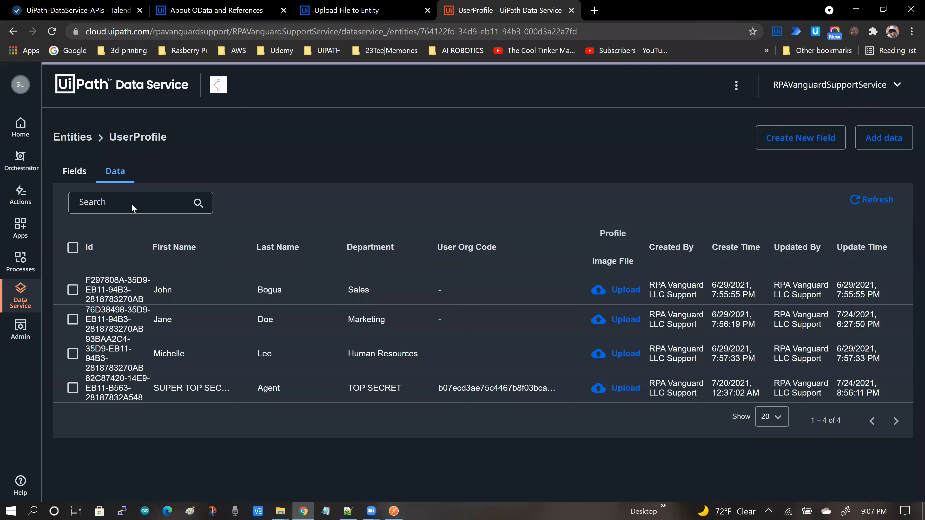
{"action": "left_click", "coordinate": [75, 178]}
{"action": "scroll", "coordinate": [122, 330], "scroll_direction": "down", "scroll_amount": 1}
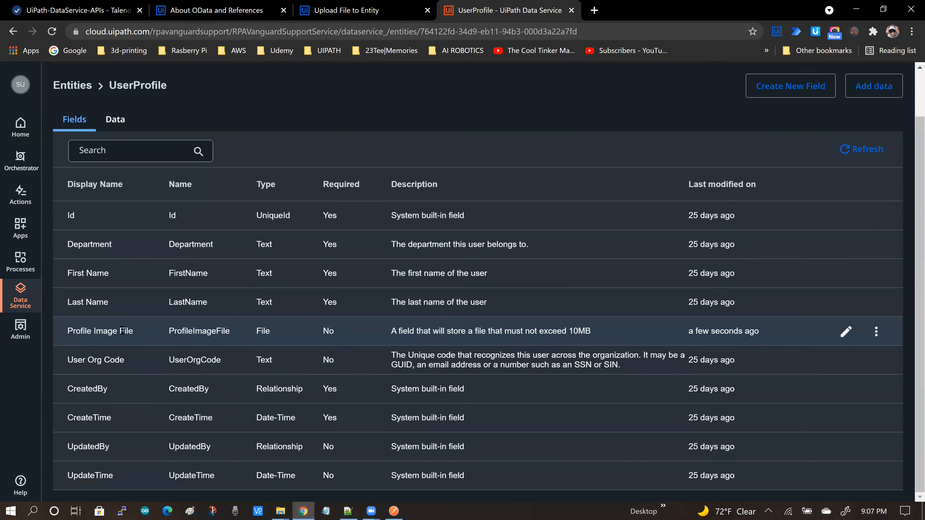
{"action": "double_click", "coordinate": [194, 331]}
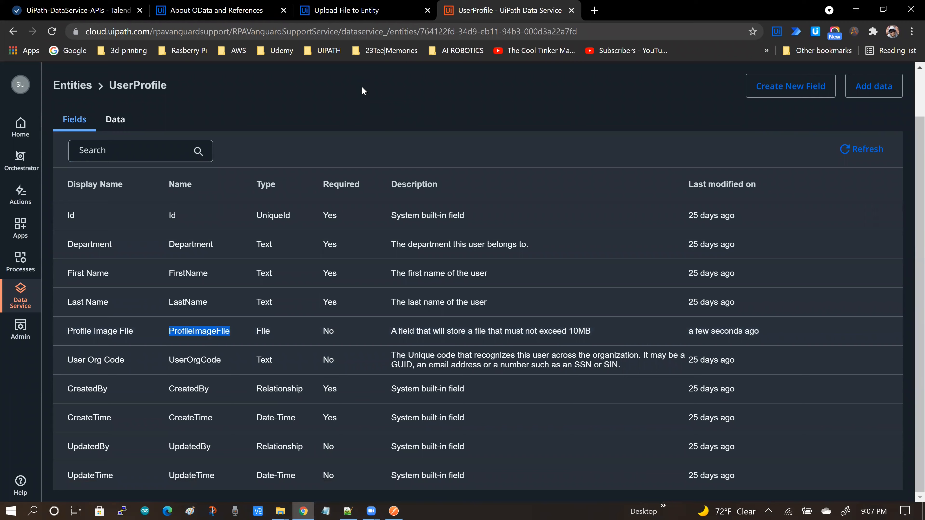
Return to Notepad++ and compare the ":recordId" and ":fieldName" placeholders with the matching parts of the endpoint template and example path.
{"action": "key", "text": "alt+Tab"}
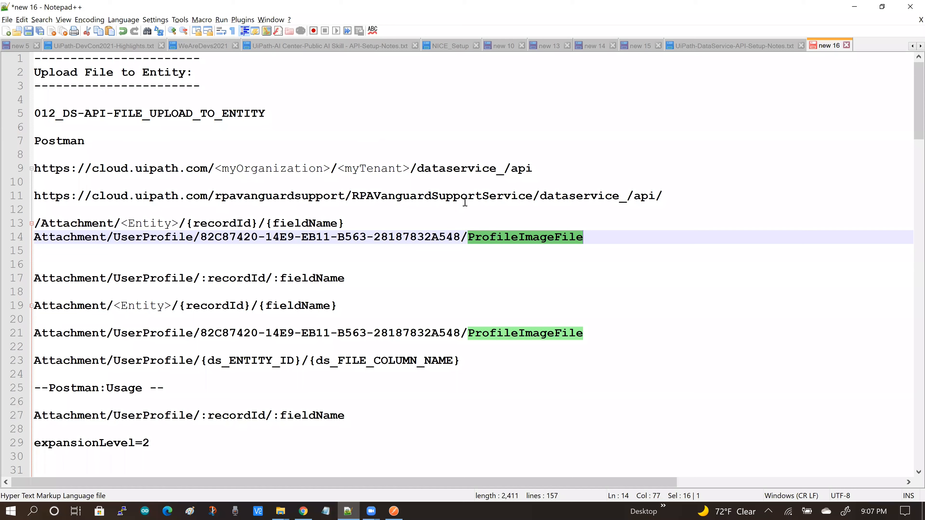
{"action": "left_click", "coordinate": [586, 237]}
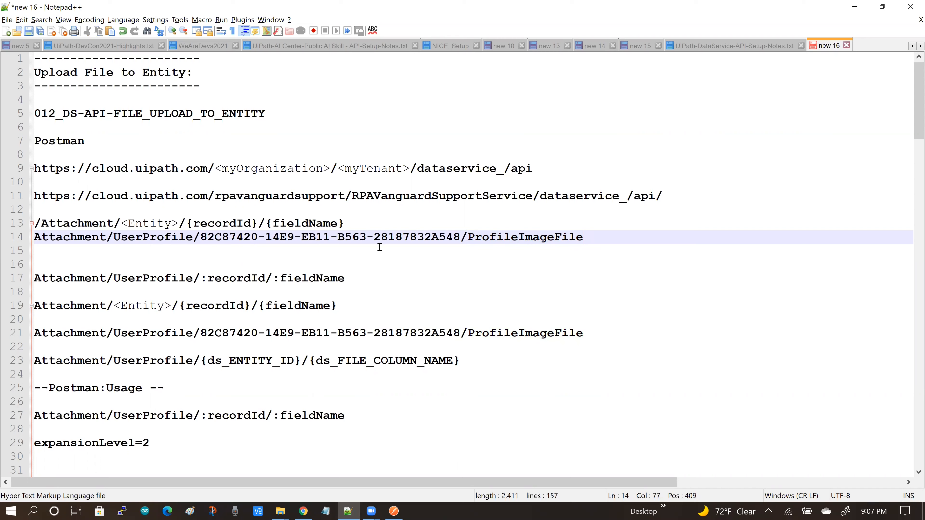
{"action": "left_click", "coordinate": [42, 266]}
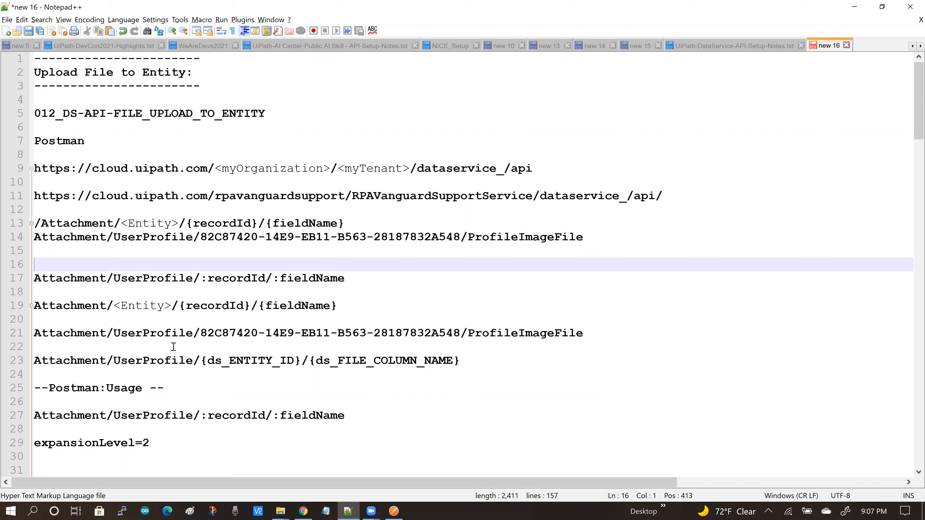
{"action": "double_click", "coordinate": [53, 277]}
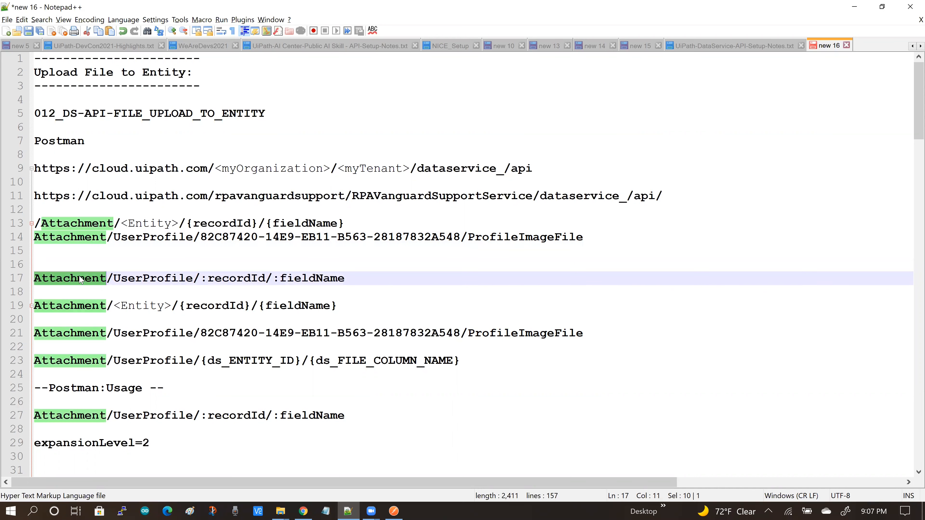
{"action": "left_click", "coordinate": [134, 281]}
{"action": "double_click", "coordinate": [133, 281]}
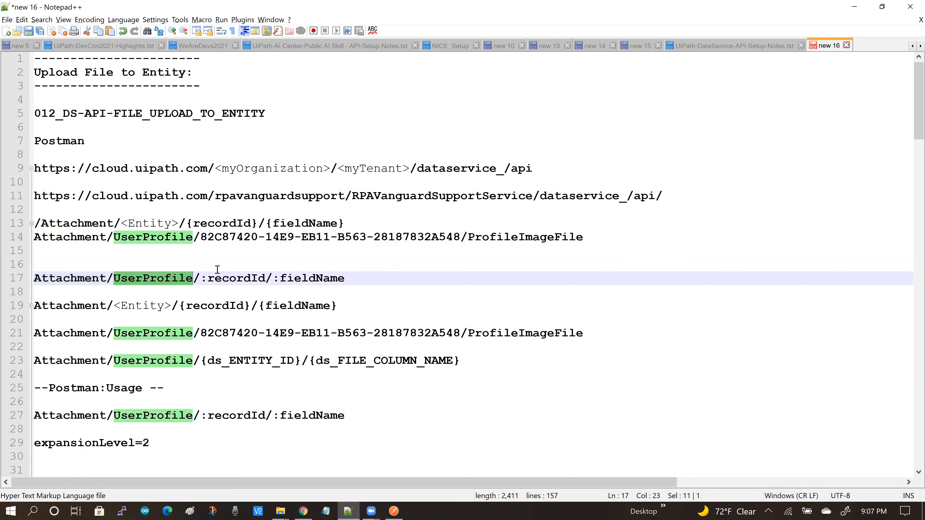
{"action": "left_click_drag", "start_coordinate": [203, 241], "coordinate": [461, 235]}
{"action": "left_click_drag", "start_coordinate": [202, 360], "coordinate": [300, 360]}
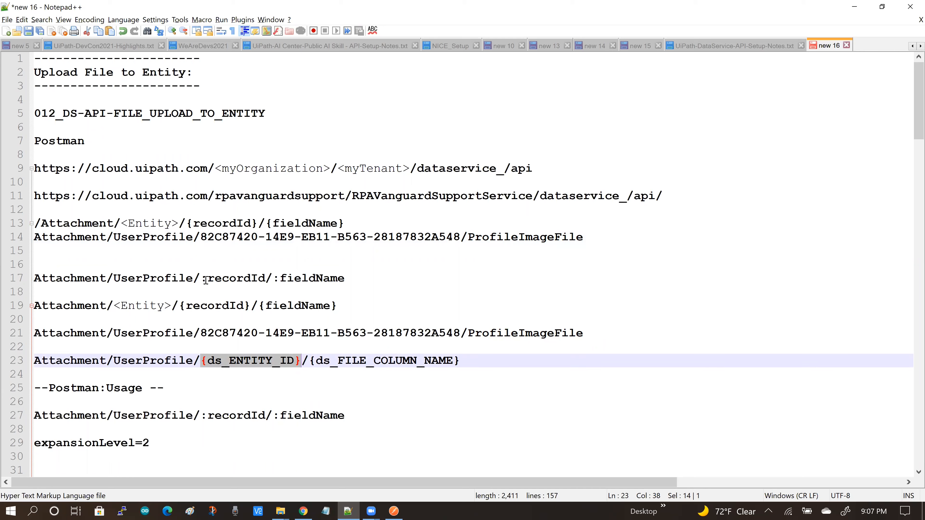
{"action": "left_click", "coordinate": [215, 279]}
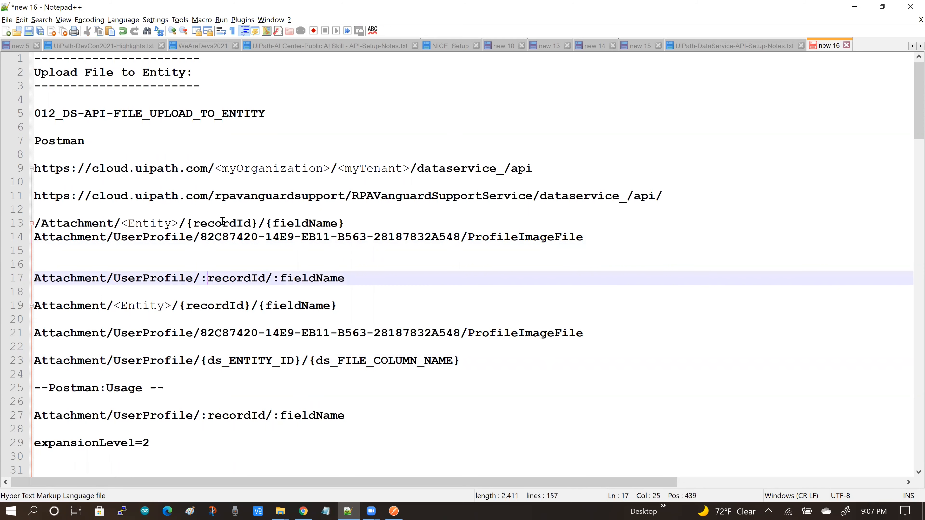
{"action": "double_click", "coordinate": [216, 223]}
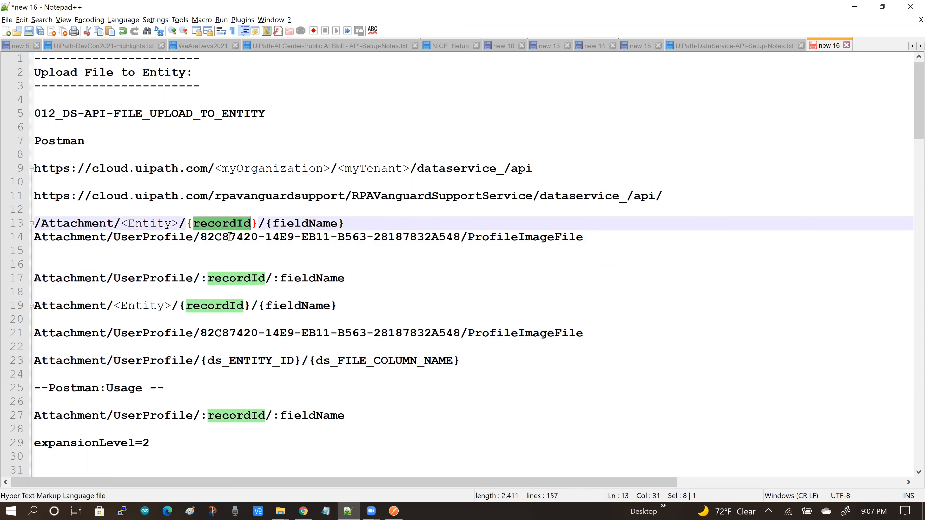
{"action": "left_click", "coordinate": [207, 277]}
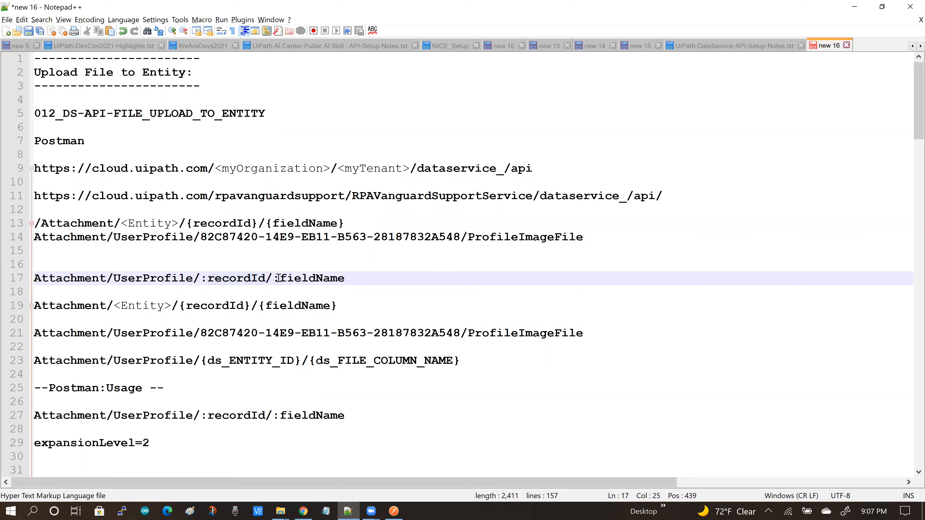
{"action": "left_click_drag", "start_coordinate": [200, 279], "coordinate": [265, 279]}
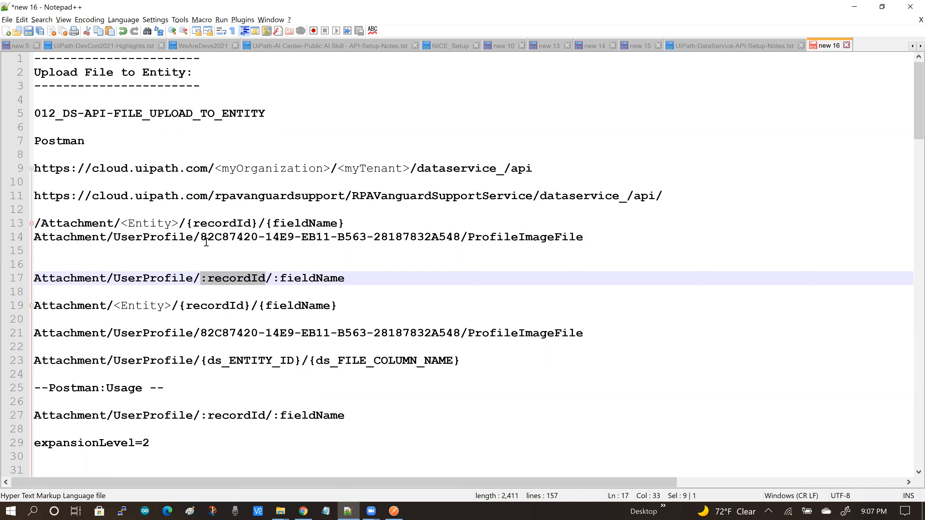
{"action": "double_click", "coordinate": [203, 224]}
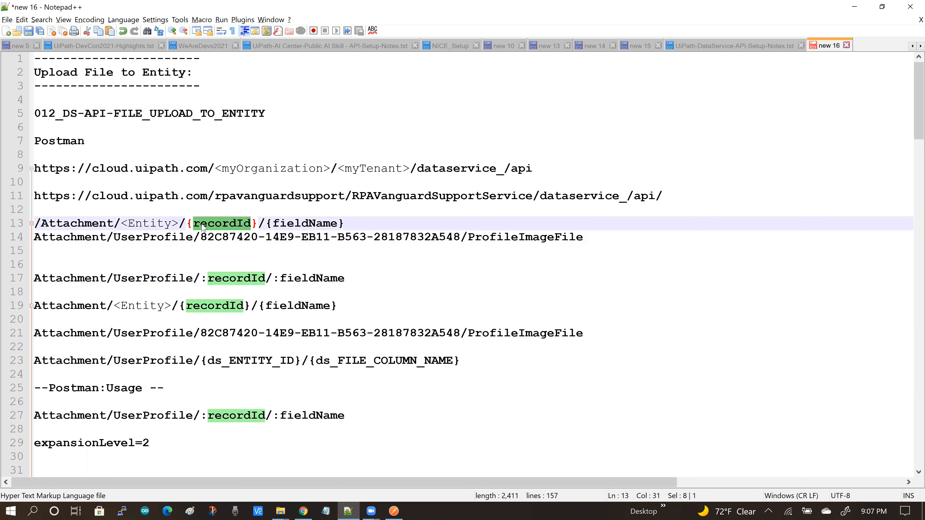
{"action": "left_click", "coordinate": [273, 280]}
{"action": "double_click", "coordinate": [291, 224]}
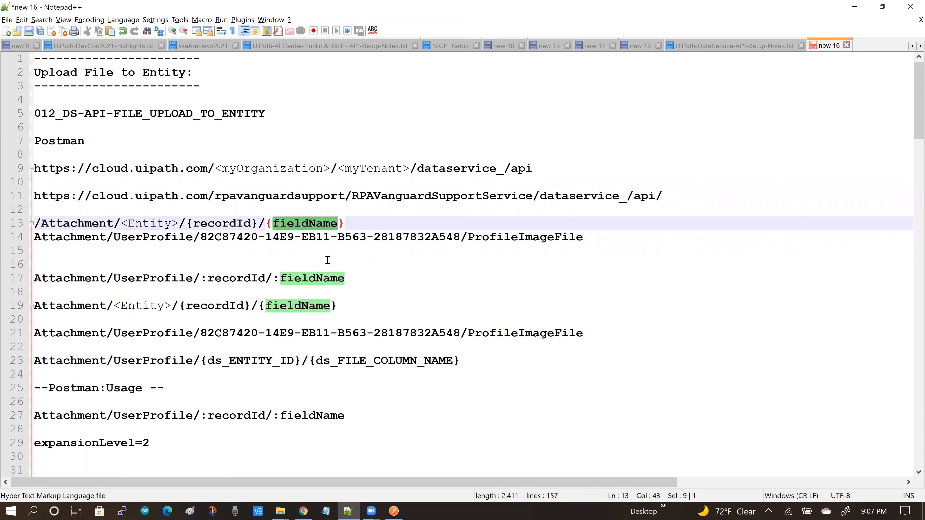
{"action": "double_click", "coordinate": [322, 279]}
Append a copy of "Attachment/UserProfile/:recordId/:fieldName" to the end of the rpavanguardsupport base URL.
{"action": "left_click_drag", "start_coordinate": [351, 280], "coordinate": [29, 284]}
{"action": "key", "text": "ctrl+c"}
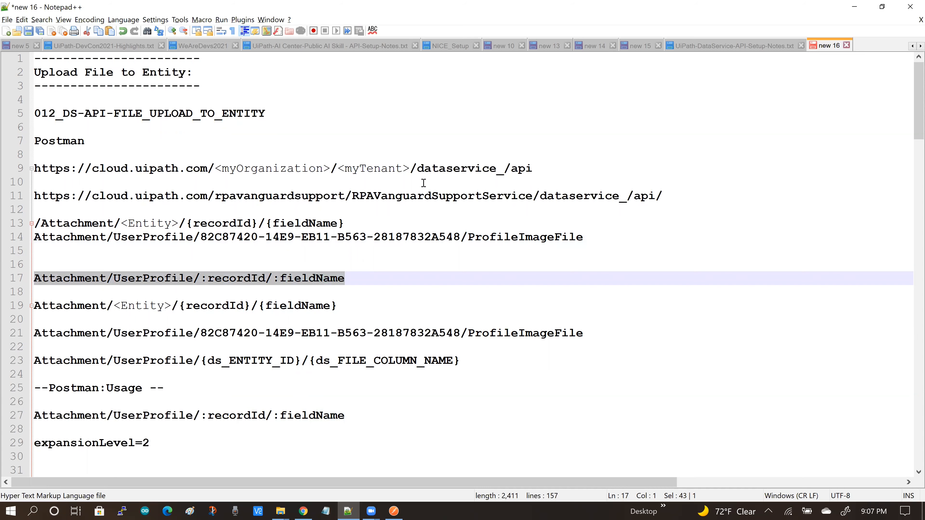
{"action": "left_click", "coordinate": [666, 195]}
{"action": "key", "text": "ctrl+v"}
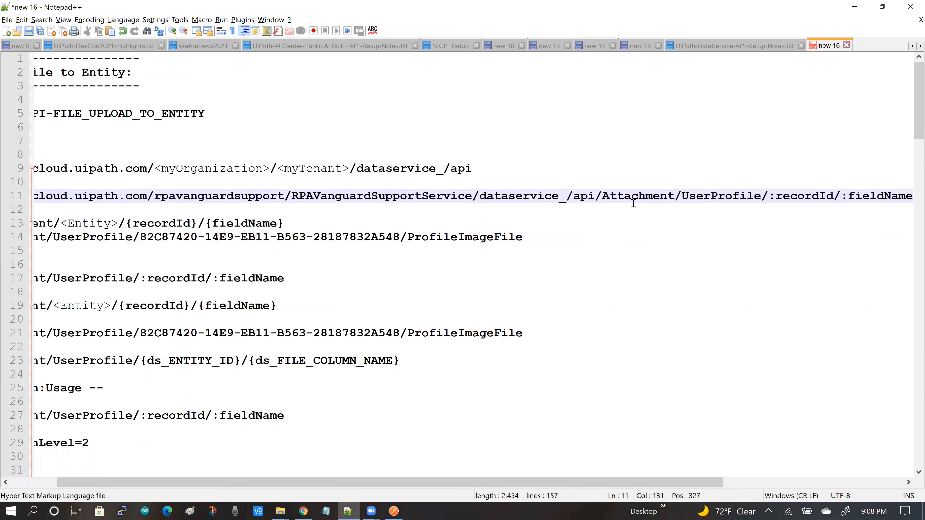
Copy the complete rpavanguardsupport URL and insert it before "?expansionLevel =2" in the Postman request URL.
{"action": "key", "text": "Home"}
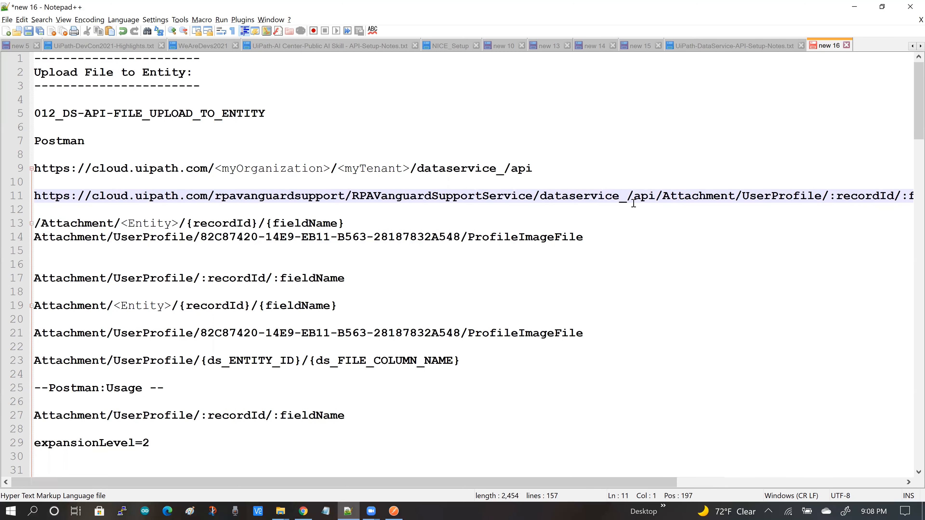
{"action": "key", "text": "shift+End"}
{"action": "key", "text": "ctrl+c"}
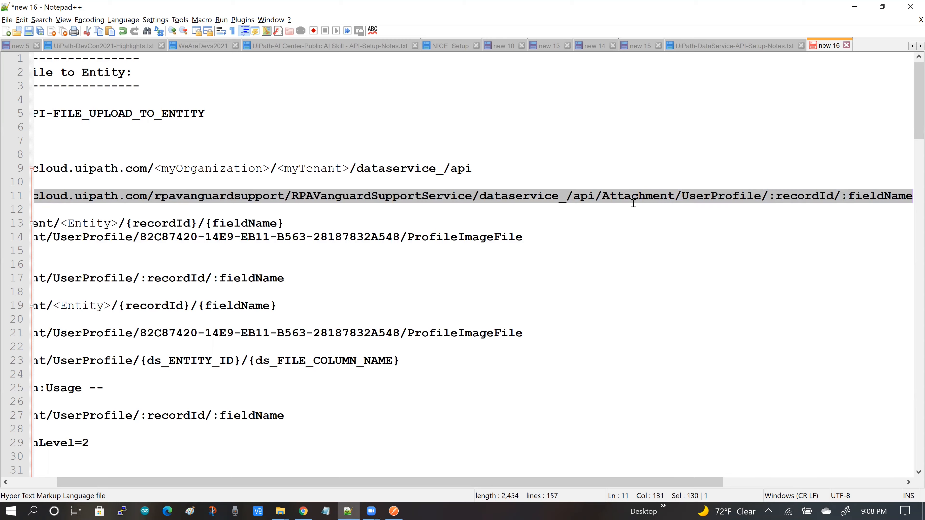
{"action": "key", "text": "alt+Tab"}
{"action": "key", "text": "alt+Tab"}
{"action": "left_click", "coordinate": [394, 511]}
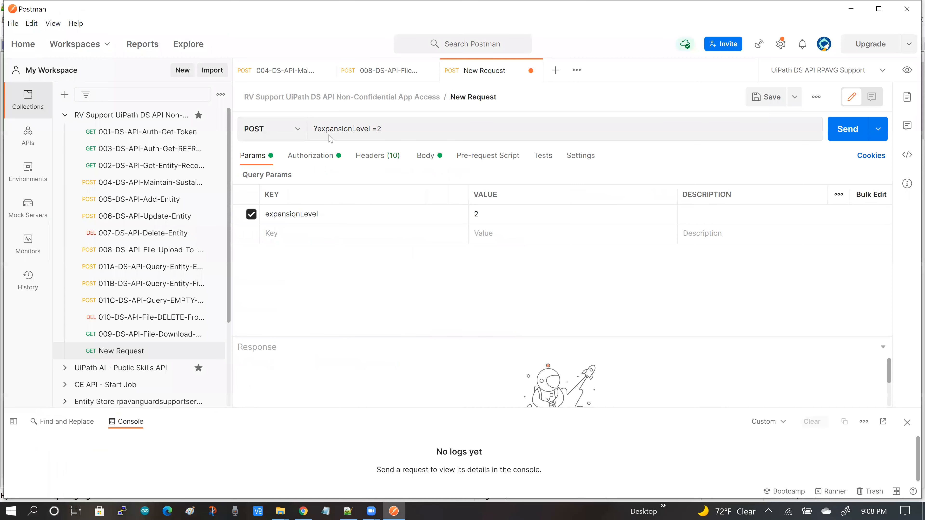
{"action": "left_click", "coordinate": [316, 128]}
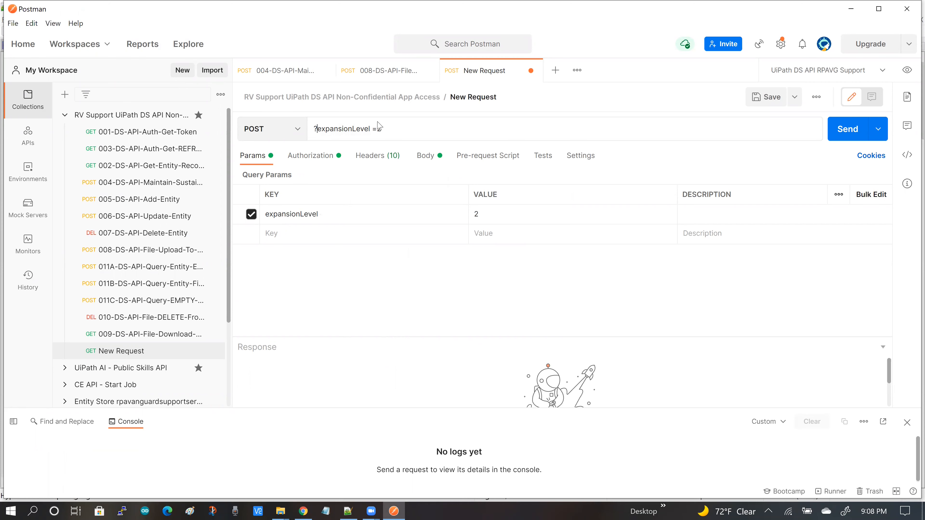
{"action": "key", "text": "ctrl+v"}
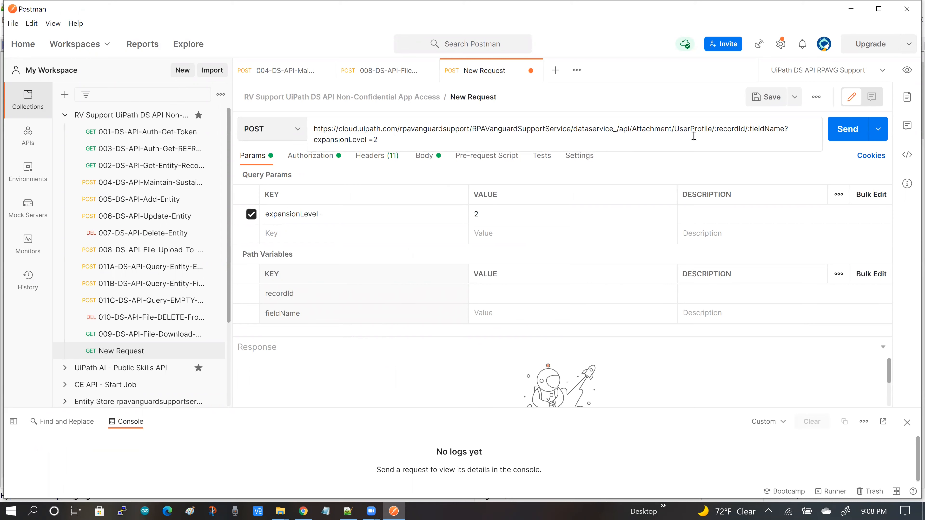
Look up the entity ID variable in the environment and set the recordId path variable to {{ds_ENTITY_ID}}.
{"action": "left_click_drag", "start_coordinate": [714, 129], "coordinate": [744, 129]}
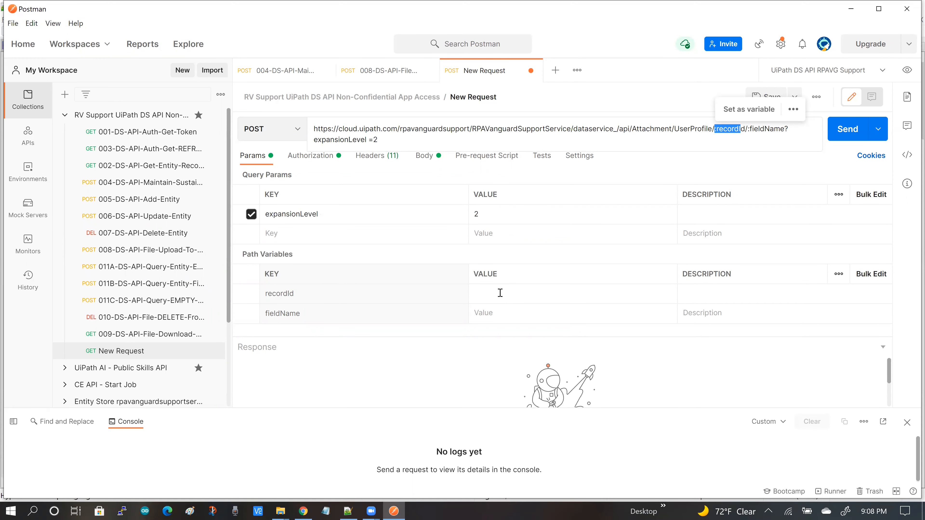
{"action": "left_click", "coordinate": [481, 294]}
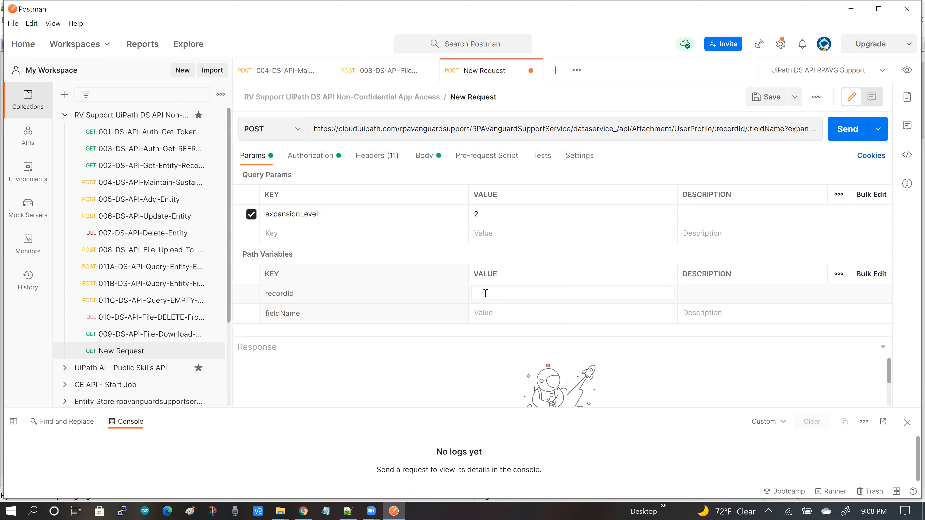
{"action": "left_click", "coordinate": [907, 75]}
{"action": "scroll", "coordinate": [632, 201], "scroll_direction": "down", "scroll_amount": 3}
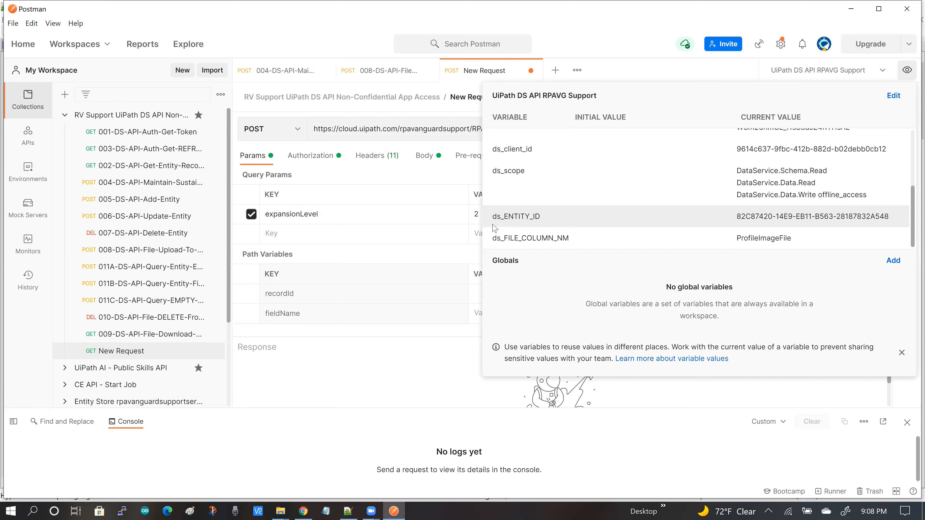
{"action": "left_click", "coordinate": [476, 294]}
{"action": "left_click", "coordinate": [479, 313]}
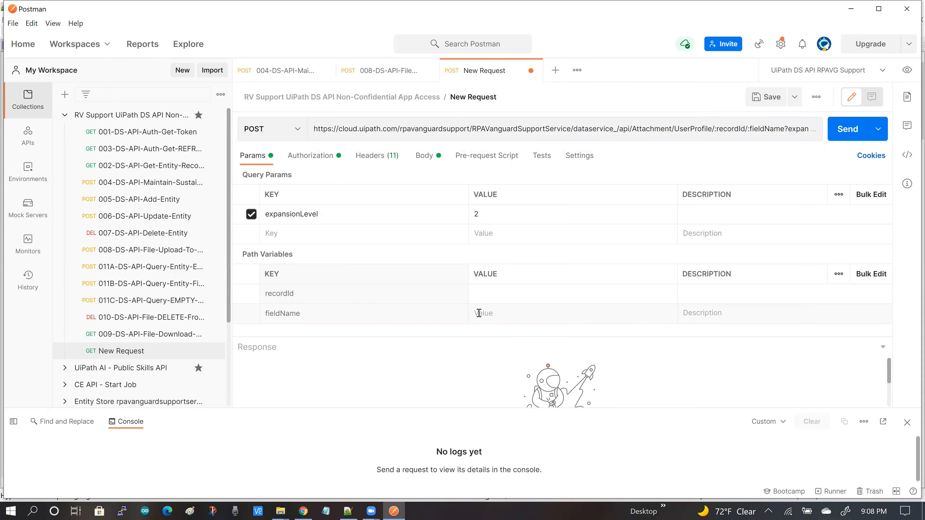
{"action": "left_click", "coordinate": [908, 73]}
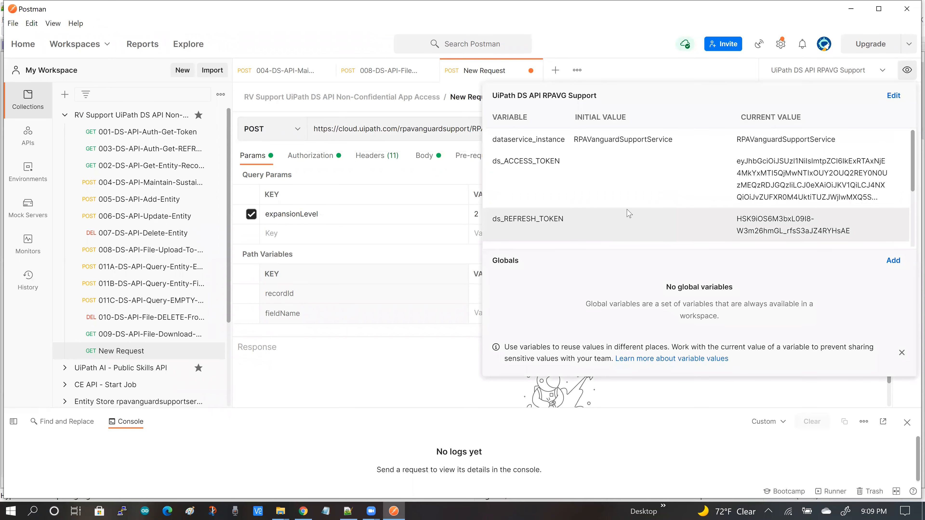
{"action": "scroll", "coordinate": [629, 213], "scroll_direction": "down", "scroll_amount": 3}
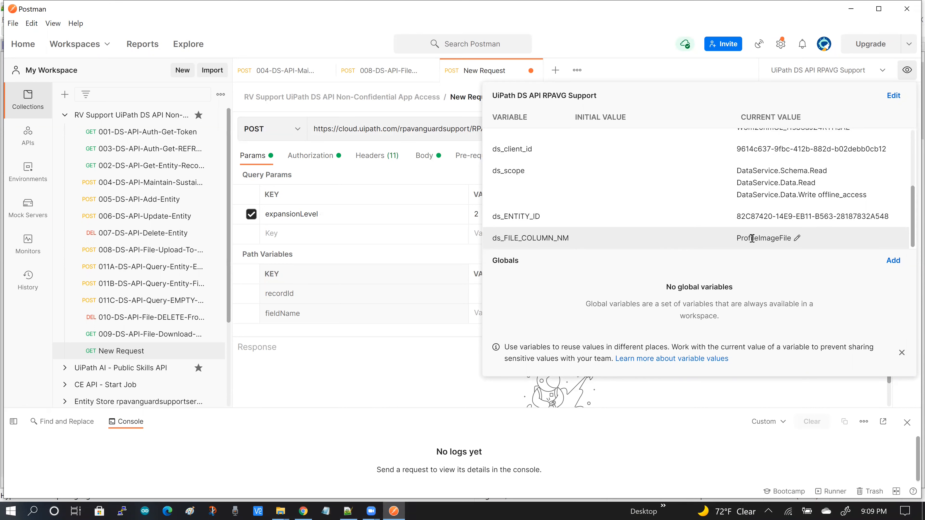
{"action": "left_click", "coordinate": [475, 294]}
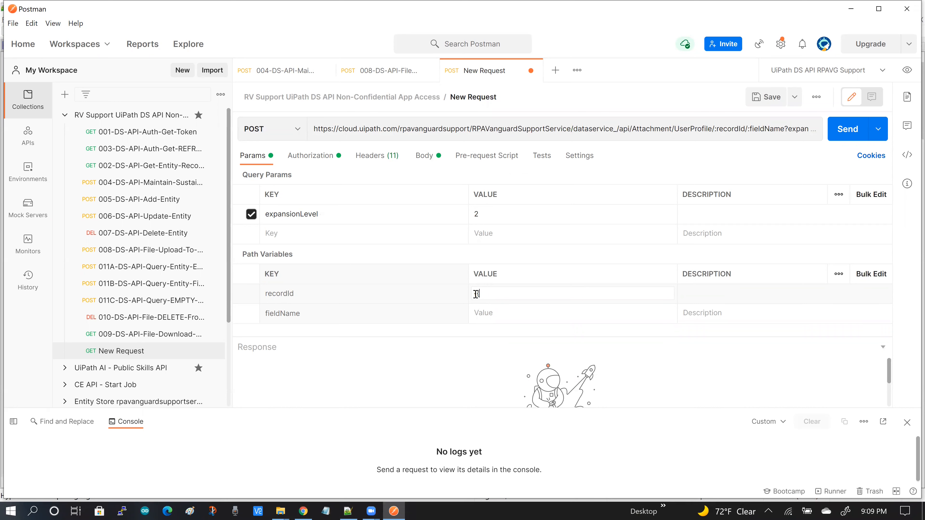
{"action": "type", "text": "ds_ENTITY_ID"}
Set the fieldName path variable to {{ds_FILE_COLUMN_NM}}, taking the variable name from the UiPath DS API RPAVG Support environment.
{"action": "left_click", "coordinate": [509, 317]}
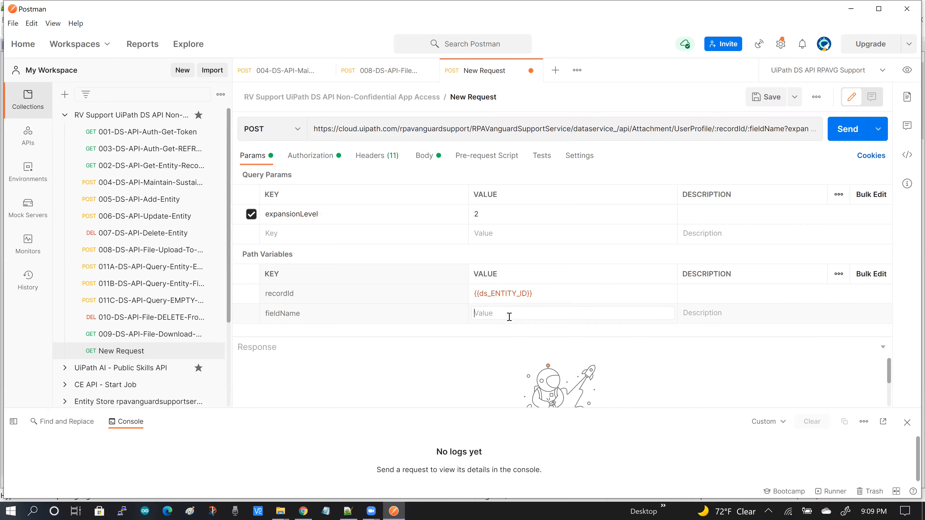
{"action": "left_click", "coordinate": [867, 71]}
{"action": "left_click", "coordinate": [907, 70]}
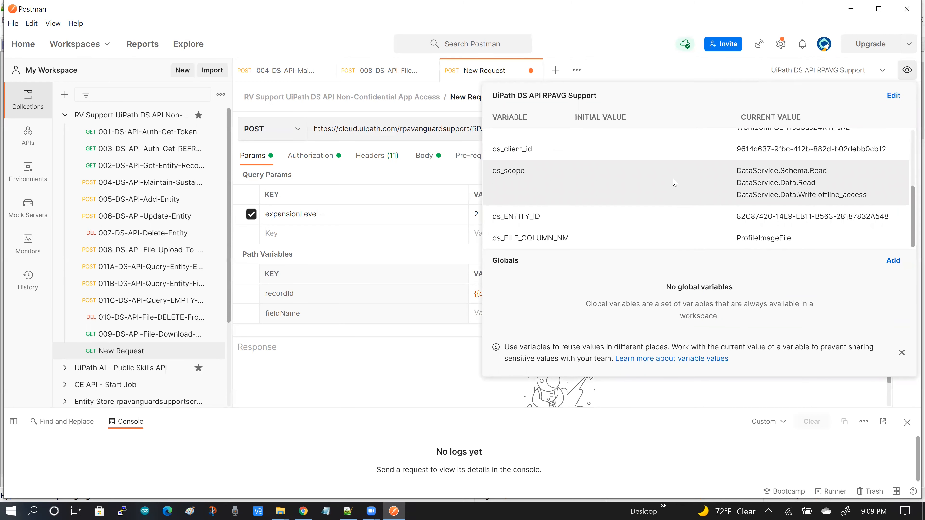
{"action": "double_click", "coordinate": [532, 238]}
{"action": "left_click", "coordinate": [493, 312]}
{"action": "type", "text": "{{"}
{"action": "type", "text": "ds_FILE_COLUMN_NM"}
{"action": "type", "text": "}}"}
{"action": "left_click", "coordinate": [427, 375]}
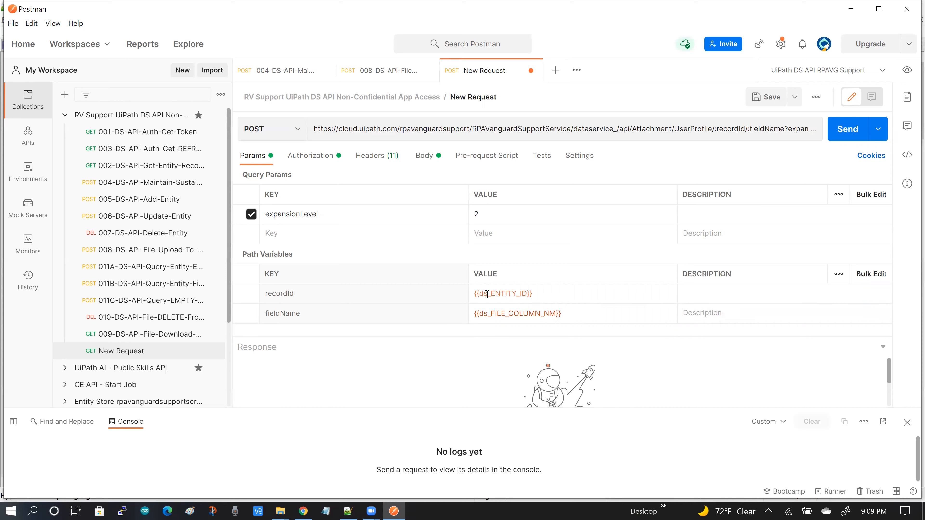
{"action": "mouse_move", "coordinate": [487, 294]}
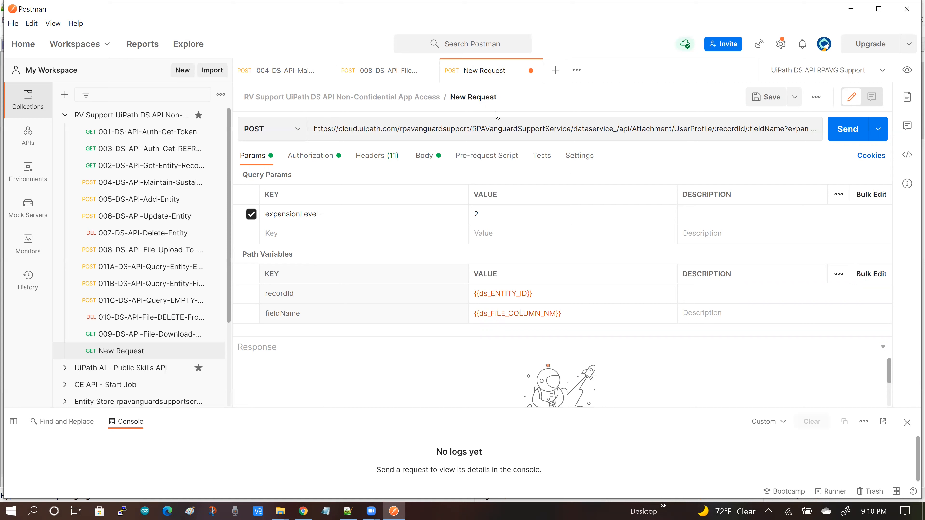
Copy "012_DS-API-FILE_UPLOAD_TO_ENTITY" from the Notepad++ notes, rename the Postman request with it and save the request.
{"action": "left_click", "coordinate": [348, 511]}
{"action": "left_click_drag", "start_coordinate": [205, 113], "coordinate": [5, 114]}
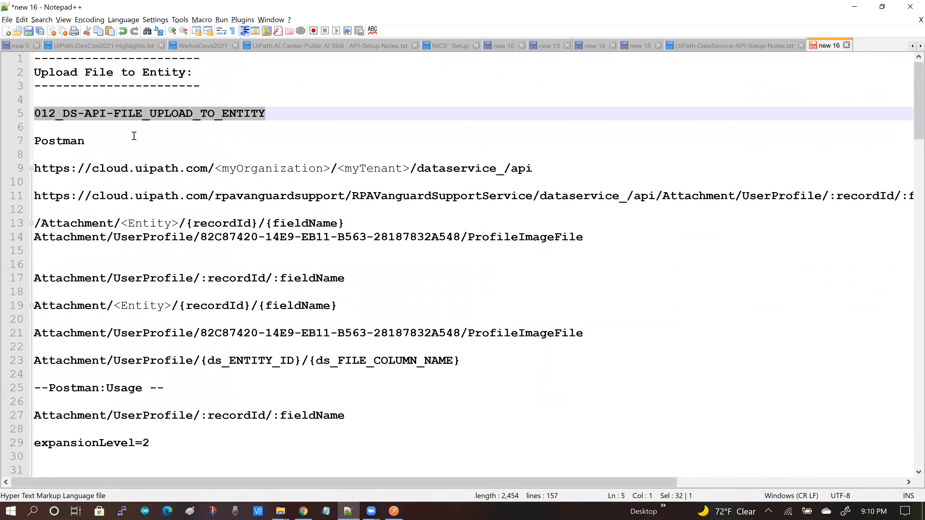
{"action": "key", "text": "ctrl+c"}
{"action": "key", "text": "alt+Tab"}
{"action": "left_click", "coordinate": [508, 98]}
{"action": "key", "text": "ctrl+v"}
{"action": "left_click", "coordinate": [353, 360]}
{"action": "key", "text": "ctrl+s"}
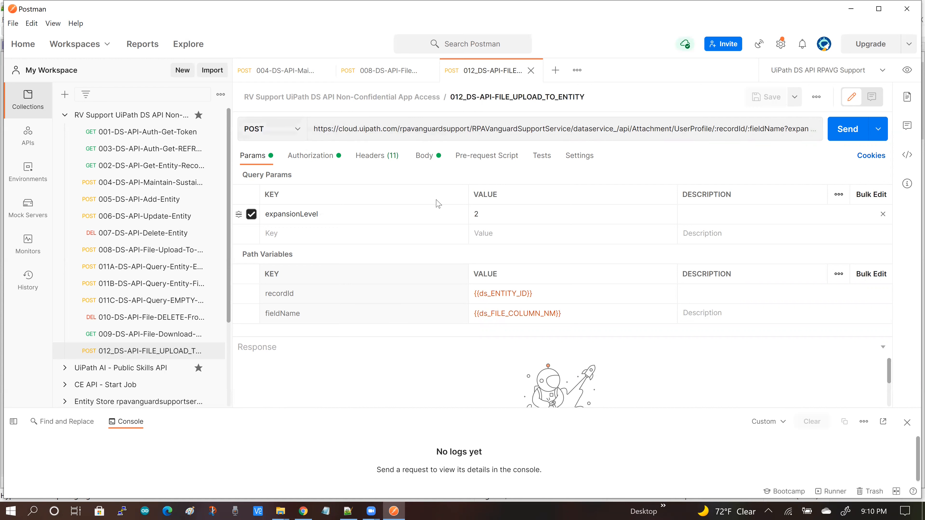
Send the 004-DS-API-Maintain-Sustained-Token-Request to renew the tokens, and return to the 012_DS-API-FILE_UPLOAD_TO_ENTITY request.
{"action": "left_click", "coordinate": [278, 71]}
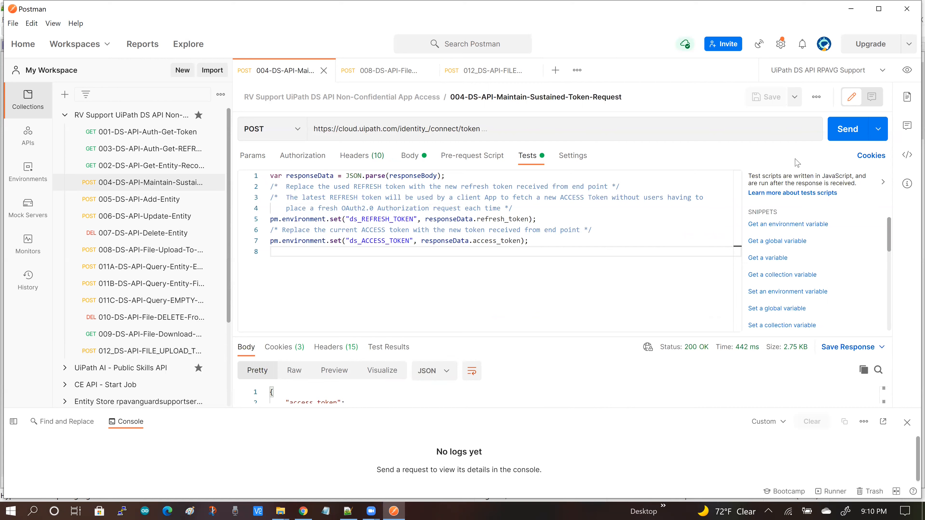
{"action": "left_click", "coordinate": [844, 139]}
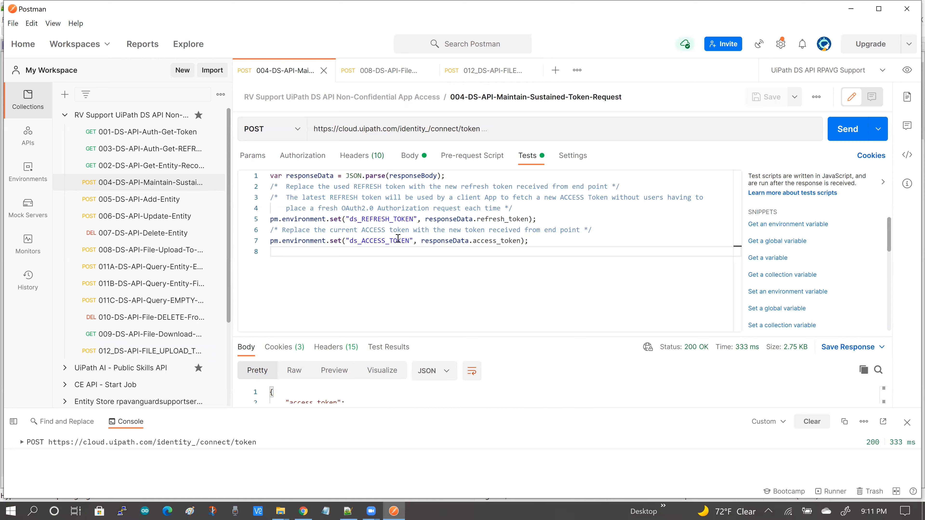
{"action": "left_click", "coordinate": [474, 75]}
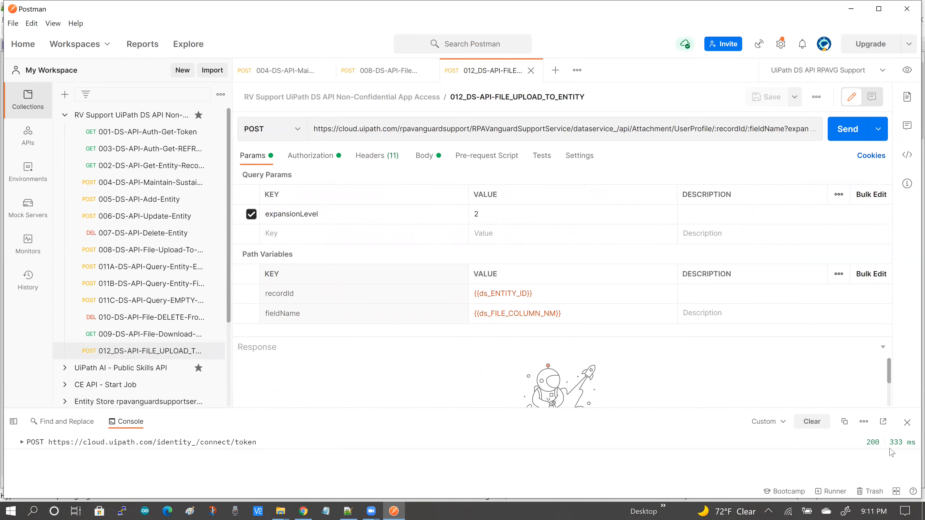
Clear the console, send the file upload request and review its full JSON response body.
{"action": "left_click", "coordinate": [812, 423]}
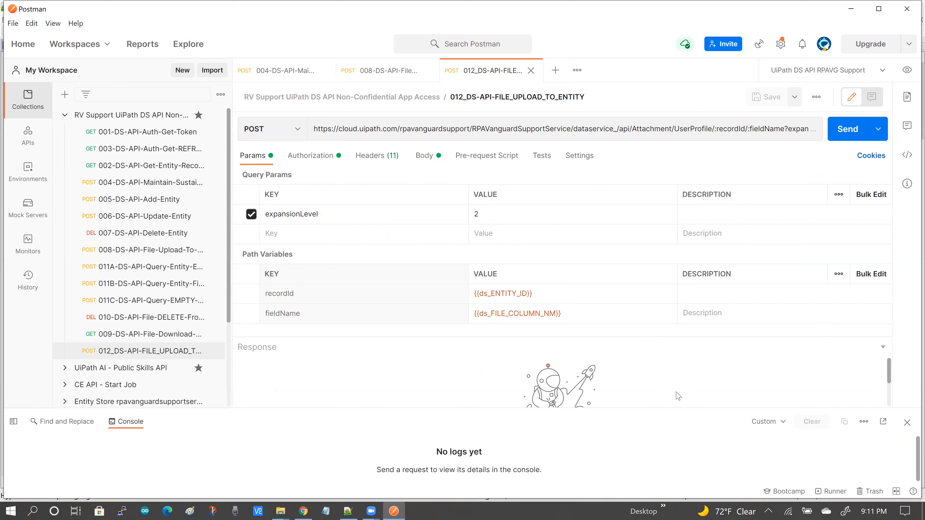
{"action": "left_click", "coordinate": [840, 131]}
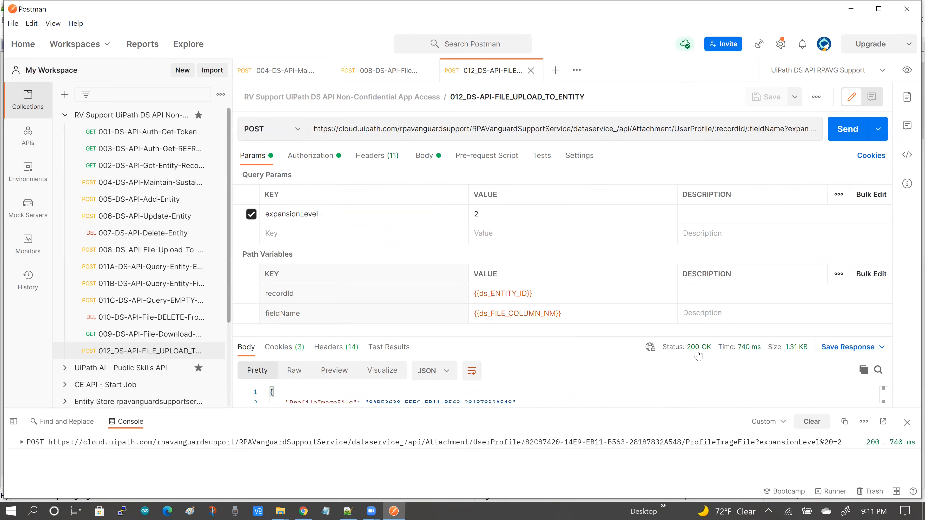
{"action": "left_click_drag", "start_coordinate": [516, 284], "coordinate": [527, 234]}
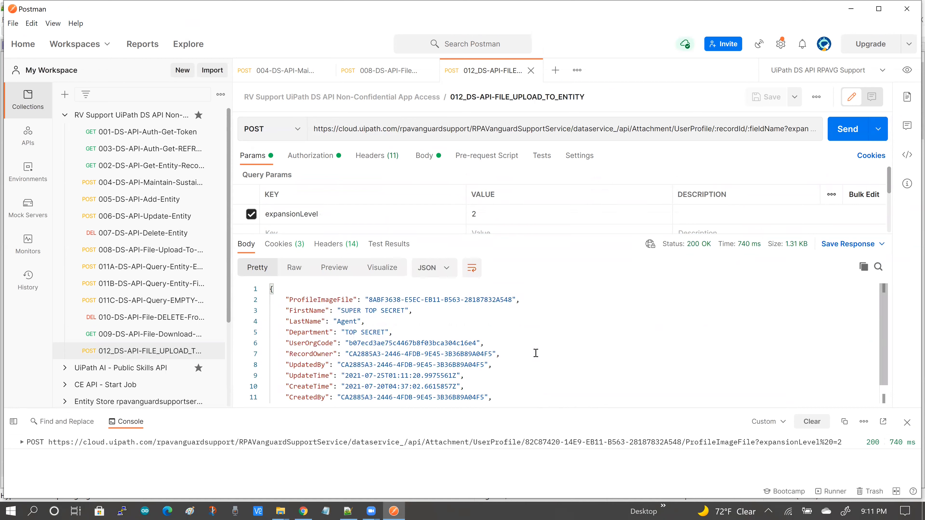
{"action": "scroll", "coordinate": [536, 353], "scroll_direction": "down", "scroll_amount": 1}
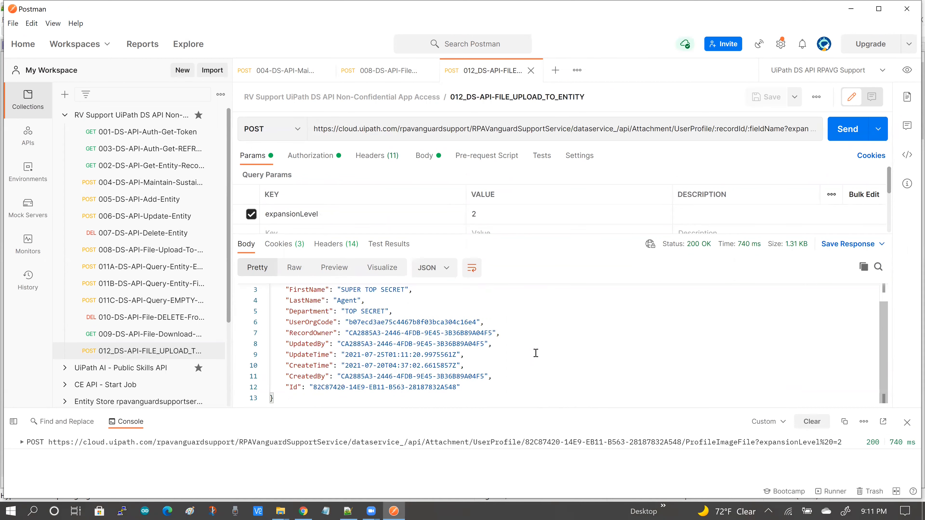
{"action": "scroll", "coordinate": [536, 354], "scroll_direction": "up", "scroll_amount": 1}
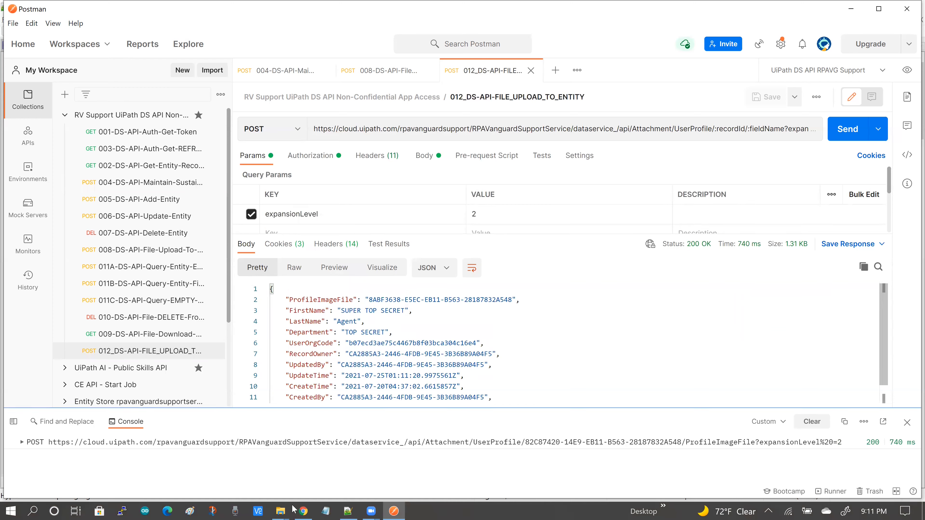
Switch to Chrome, refresh the UserProfile entity's data and inspect the file options of the TOP SECRET department record's Profile Image File.
{"action": "left_click", "coordinate": [313, 509]}
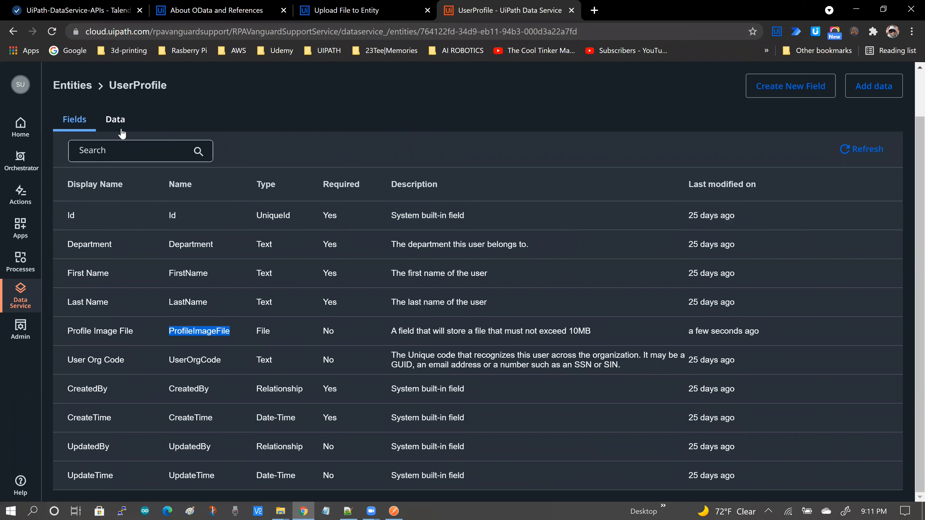
{"action": "left_click", "coordinate": [116, 121]}
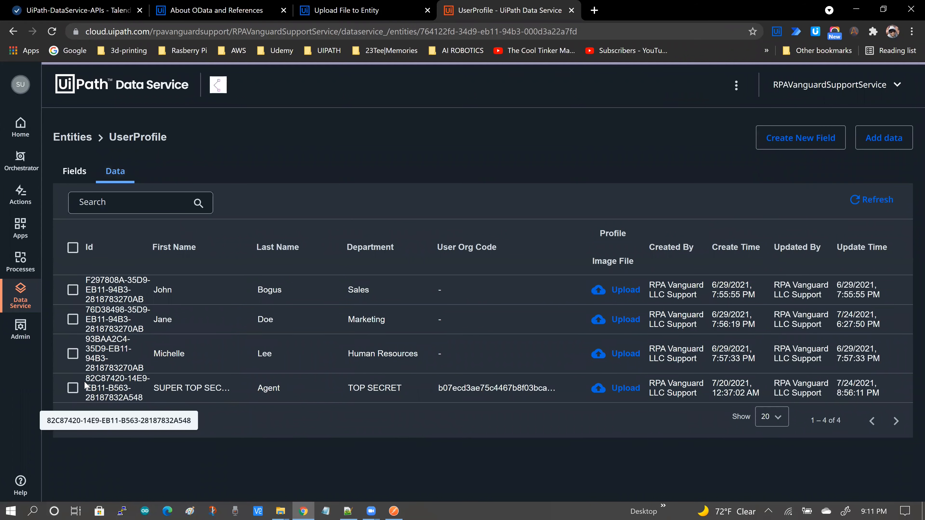
{"action": "triple_click", "coordinate": [133, 383]}
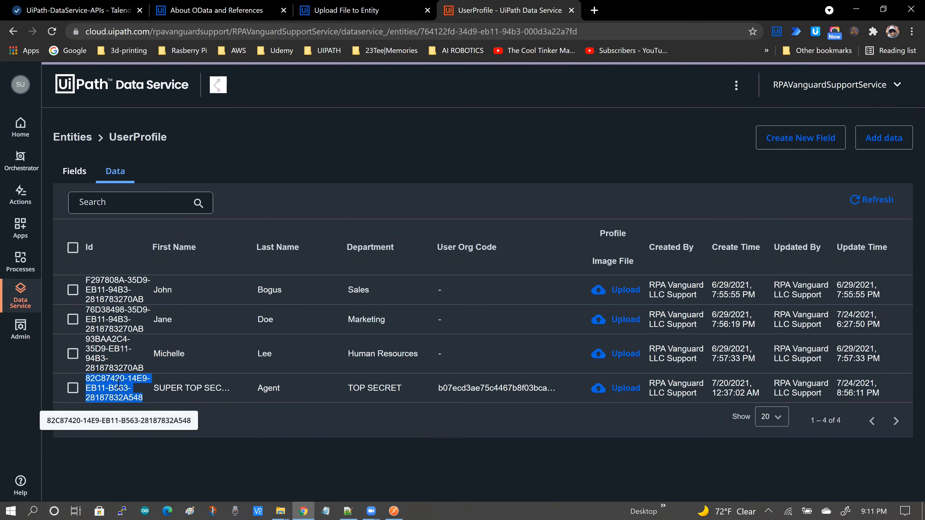
{"action": "left_click", "coordinate": [855, 204]}
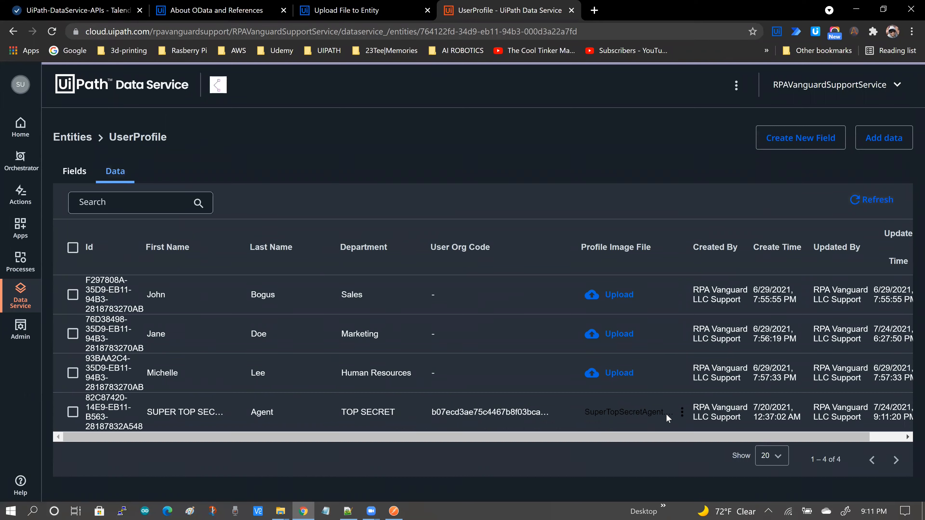
{"action": "left_click", "coordinate": [683, 414]}
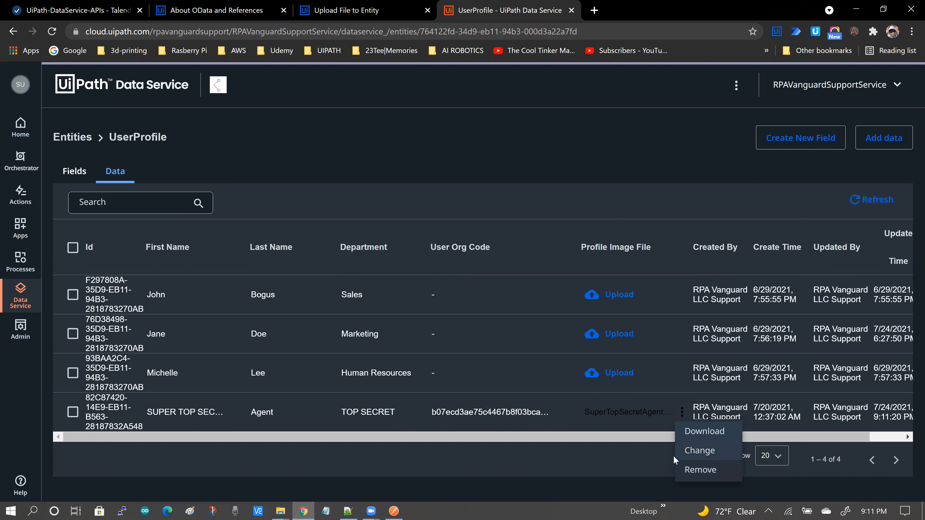
{"action": "left_click", "coordinate": [552, 459]}
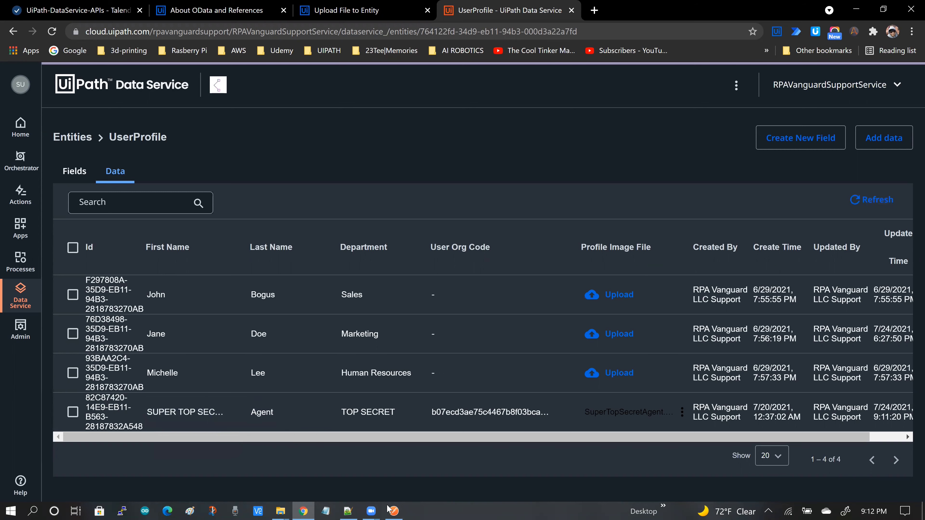
Examine the Content-Type request header and the path variables in the Upload File to Entity documentation.
{"action": "left_click", "coordinate": [330, 14]}
{"action": "scroll", "coordinate": [333, 268], "scroll_direction": "down", "scroll_amount": 5}
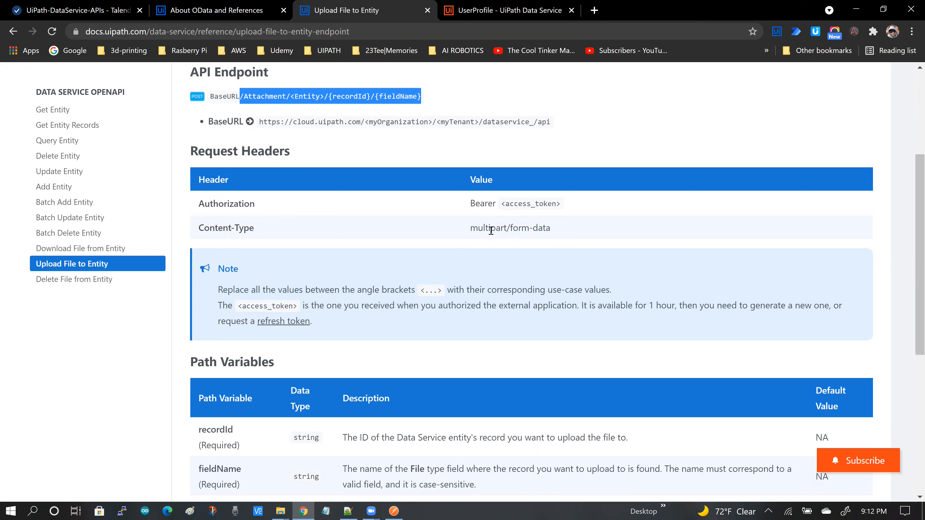
{"action": "left_click", "coordinate": [472, 230]}
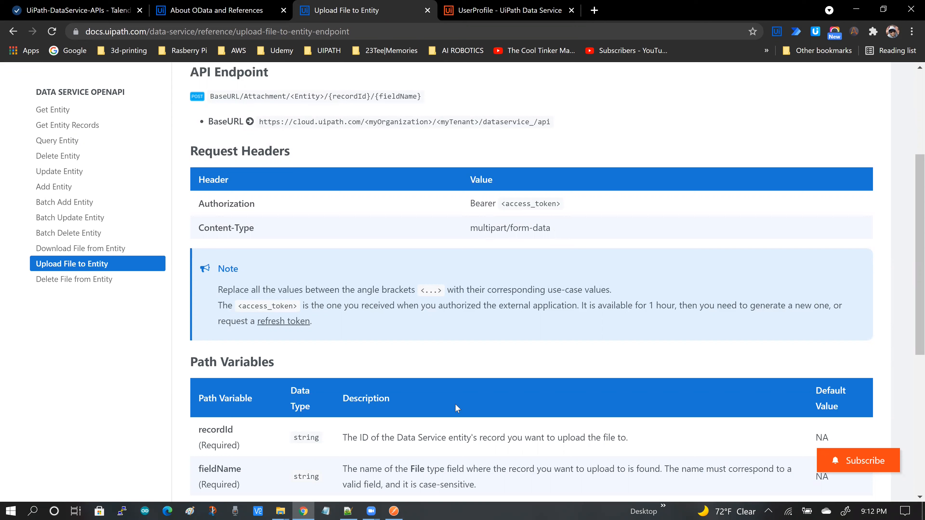
{"action": "mouse_move", "coordinate": [394, 510]}
{"action": "left_click_drag", "start_coordinate": [472, 229], "coordinate": [559, 233]}
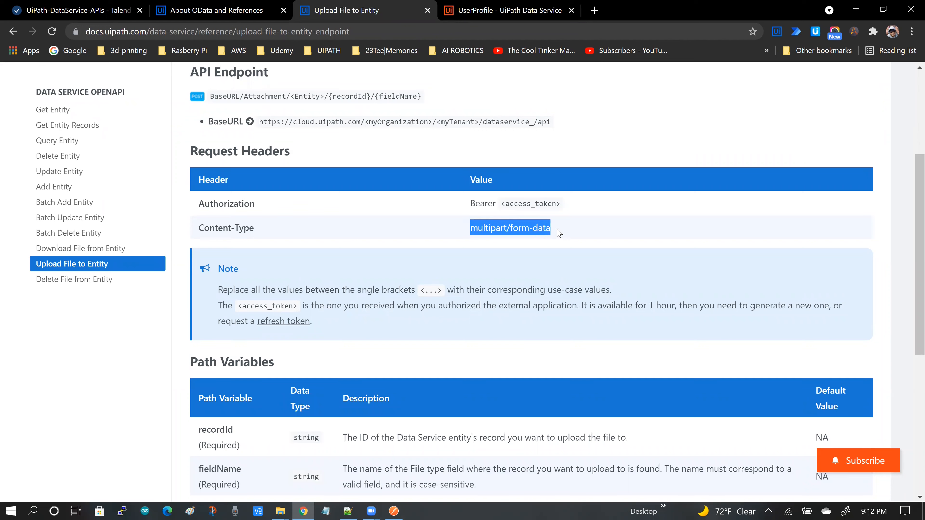
{"action": "left_click", "coordinate": [458, 234]}
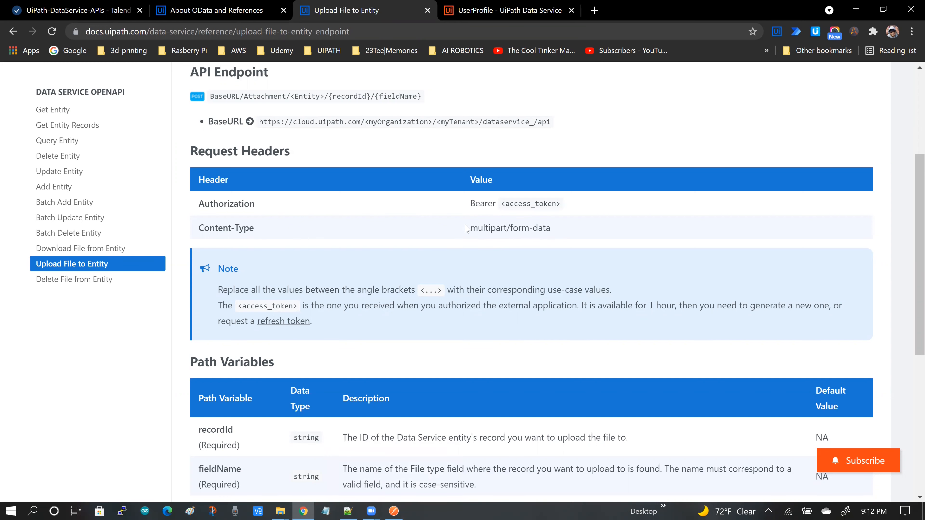
{"action": "left_click_drag", "start_coordinate": [470, 227], "coordinate": [549, 227]}
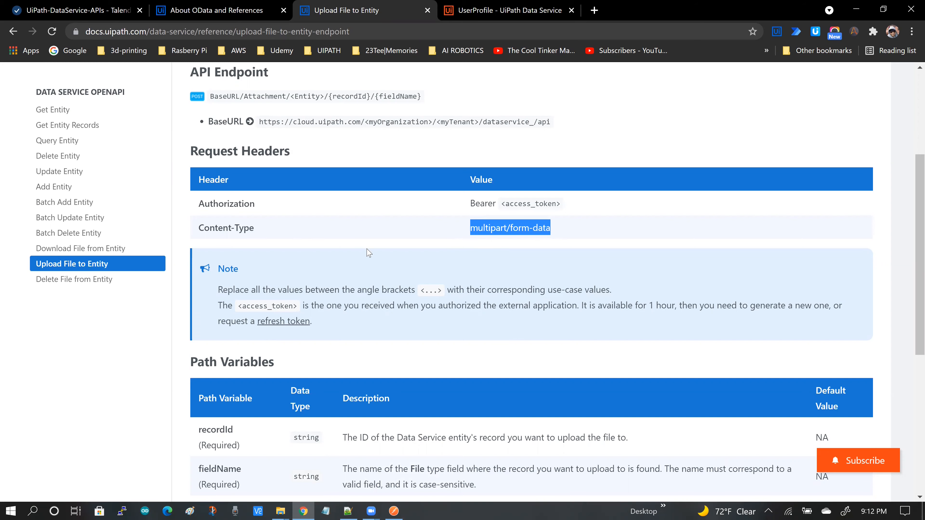
{"action": "scroll", "coordinate": [264, 359], "scroll_direction": "down", "scroll_amount": 2}
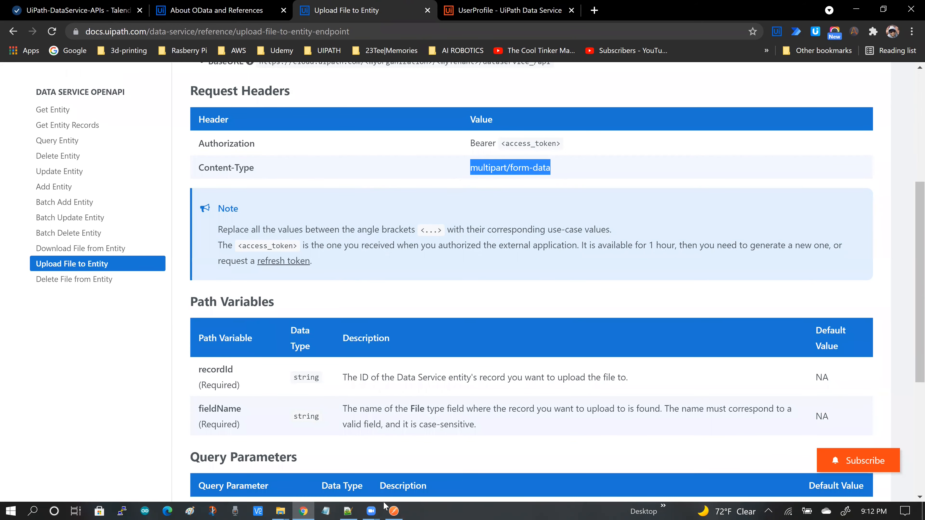
Return to Postman and enlarge the upload request's header list to check its Content-Type value.
{"action": "left_click", "coordinate": [393, 510]}
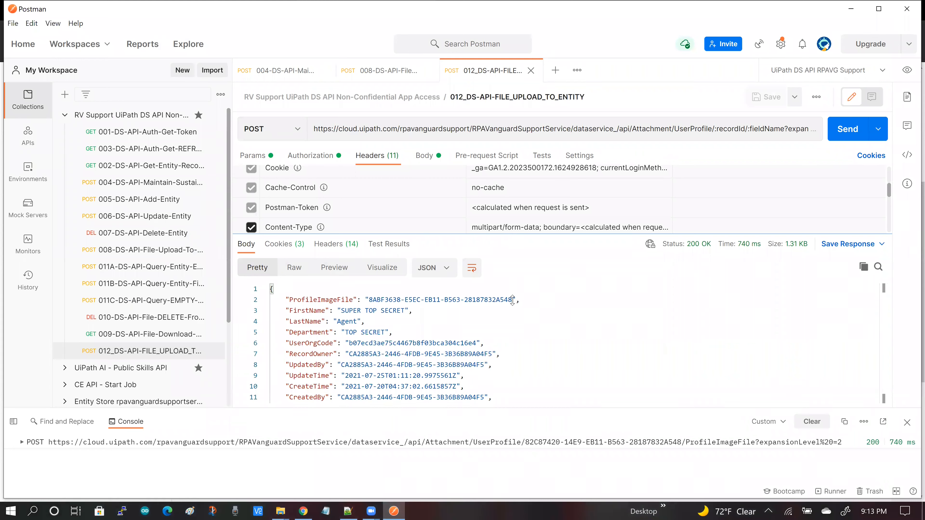
{"action": "left_click_drag", "start_coordinate": [512, 235], "coordinate": [514, 369]}
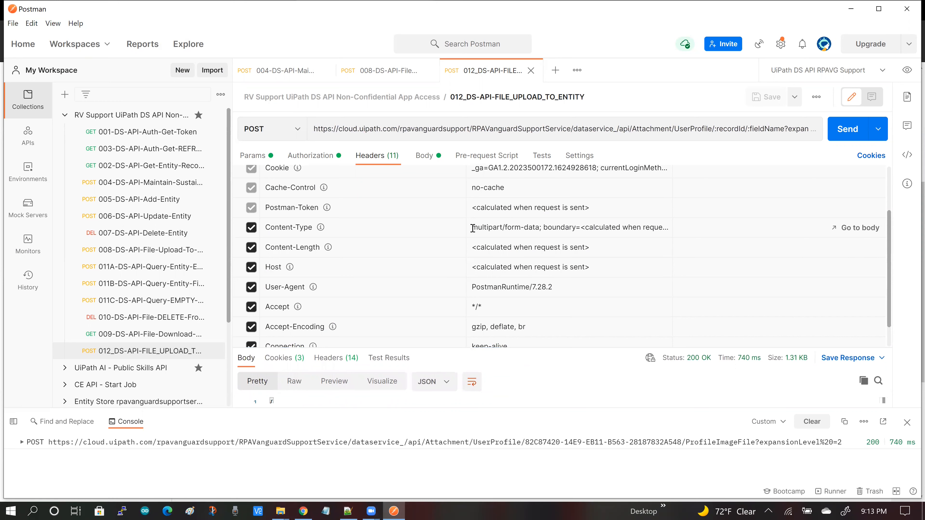
Examine the upload request's full Content-Type value and the request headers logged for the sent POST in the console.
{"action": "left_click", "coordinate": [545, 227]}
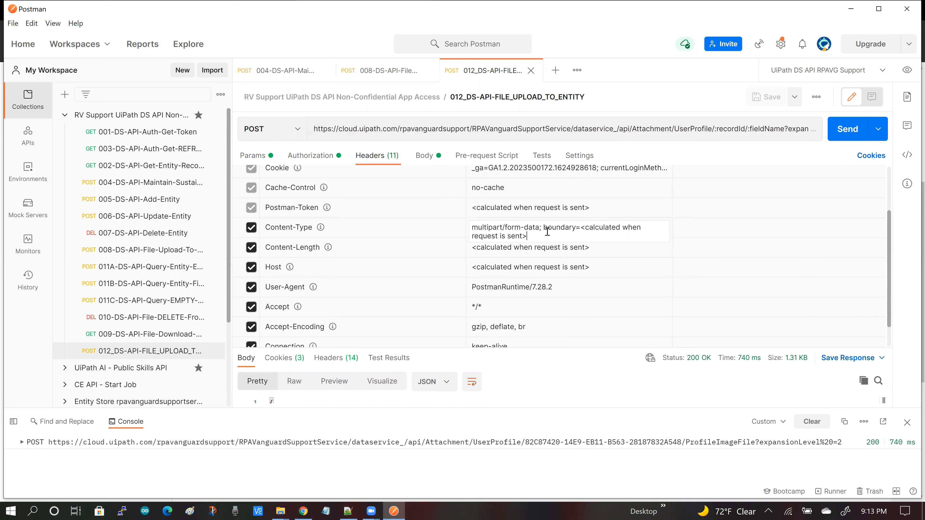
{"action": "key", "text": "ctrl+shift+End"}
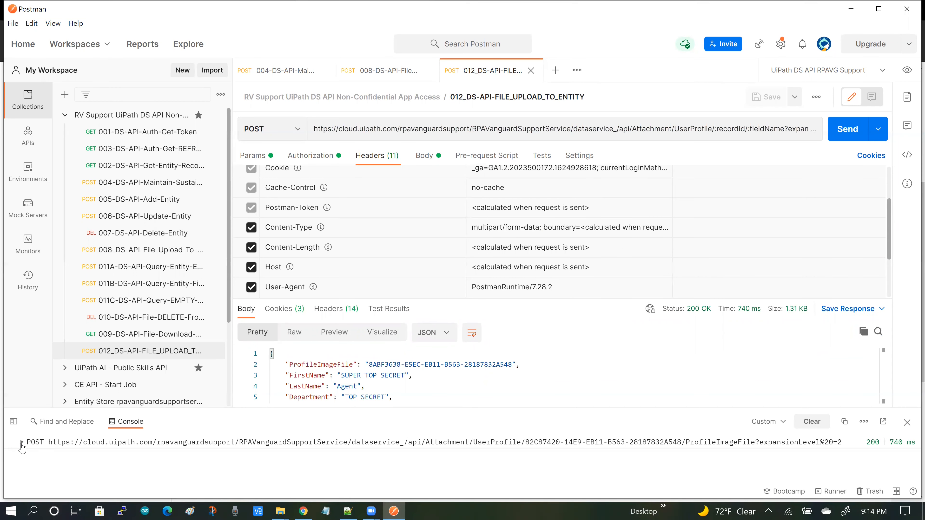
{"action": "left_click", "coordinate": [22, 442]}
{"action": "left_click_drag", "start_coordinate": [264, 291], "coordinate": [281, 208]}
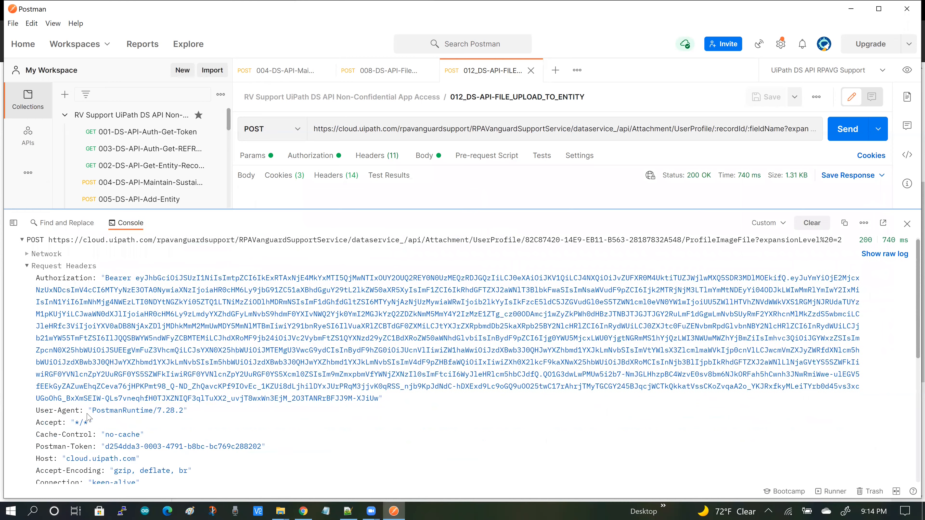
{"action": "scroll", "coordinate": [70, 419], "scroll_direction": "down", "scroll_amount": 2}
{"action": "scroll", "coordinate": [70, 419], "scroll_direction": "down", "scroll_amount": 2}
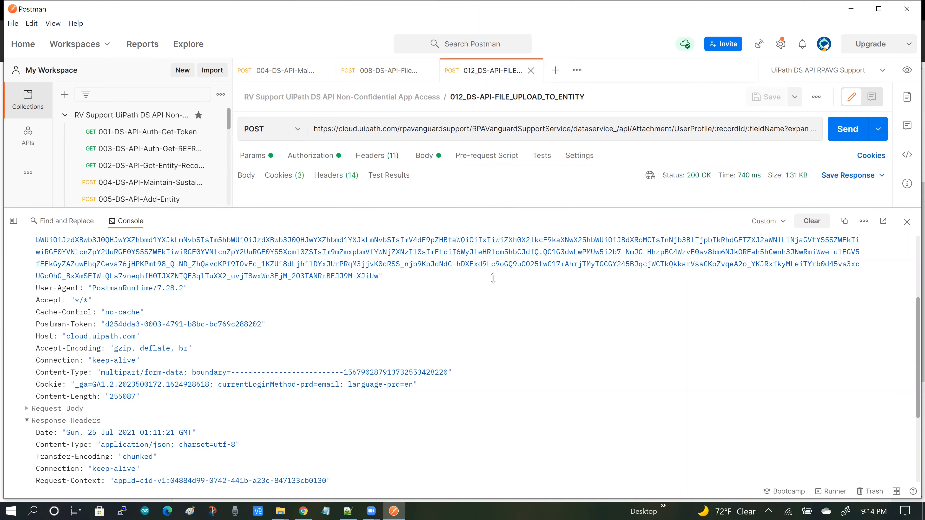
{"action": "left_click_drag", "start_coordinate": [499, 349], "coordinate": [501, 389]}
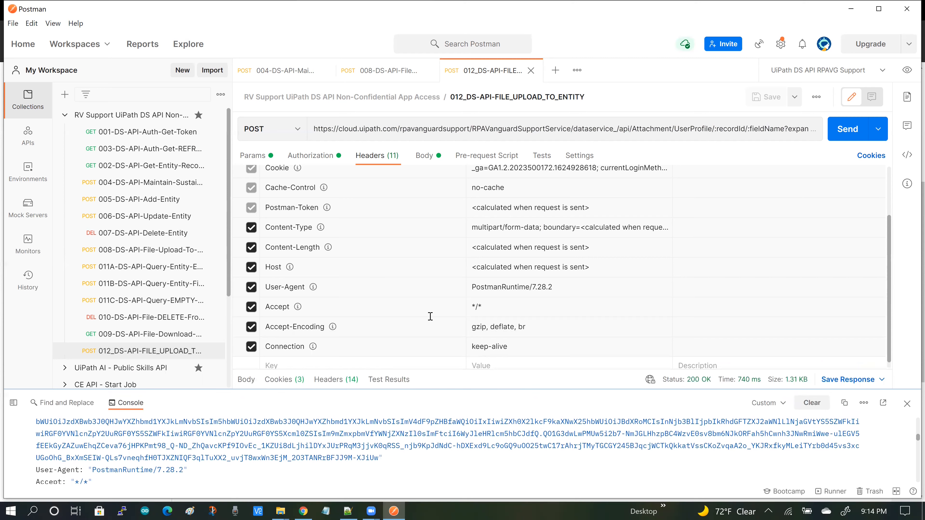
{"action": "scroll", "coordinate": [430, 317], "scroll_direction": "up", "scroll_amount": 3}
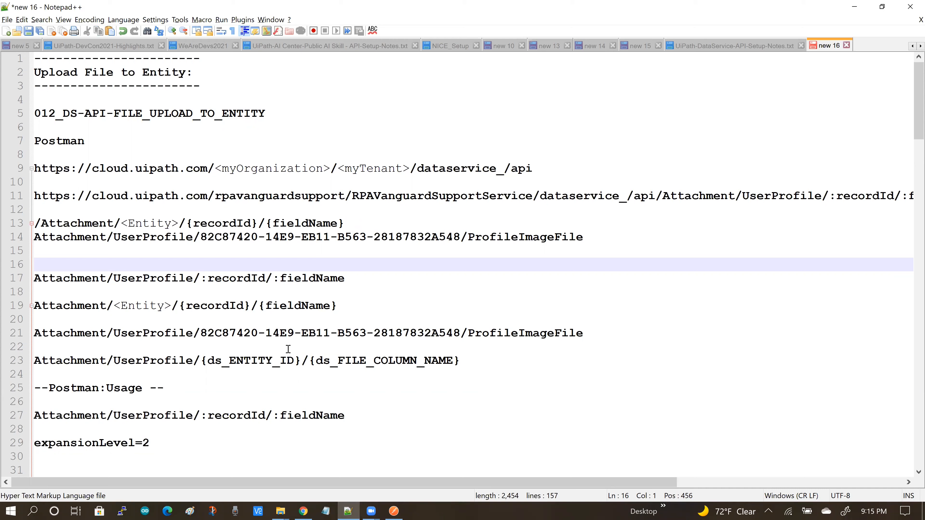
Switch to Chrome and copy the Marketing department record's Id from the UserProfile entity's data.
{"action": "left_click", "coordinate": [303, 512]}
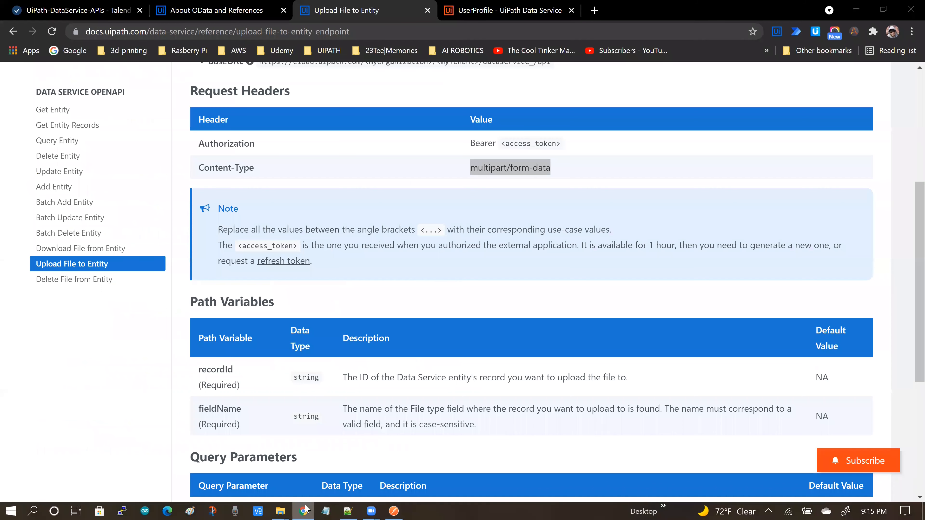
{"action": "left_click", "coordinate": [492, 15]}
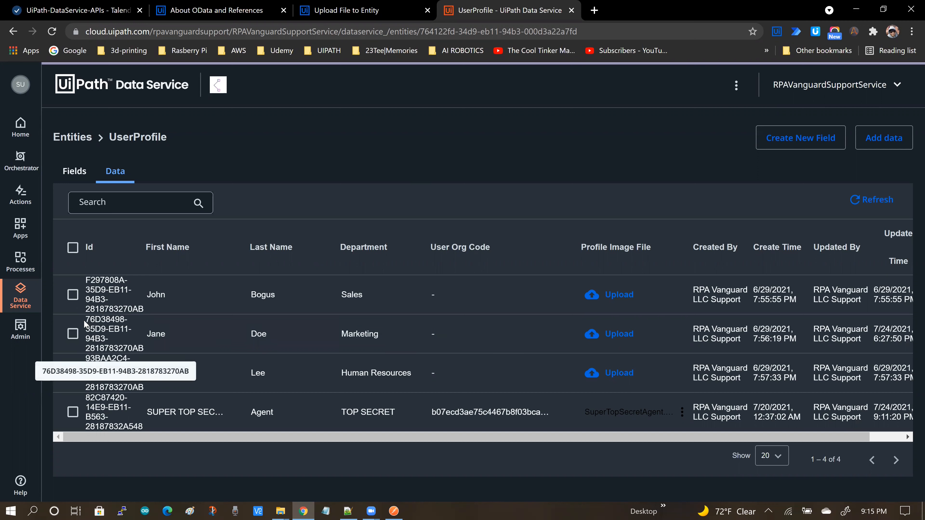
{"action": "left_click_drag", "start_coordinate": [85, 320], "coordinate": [146, 348]}
{"action": "key", "text": "ctrl+c"}
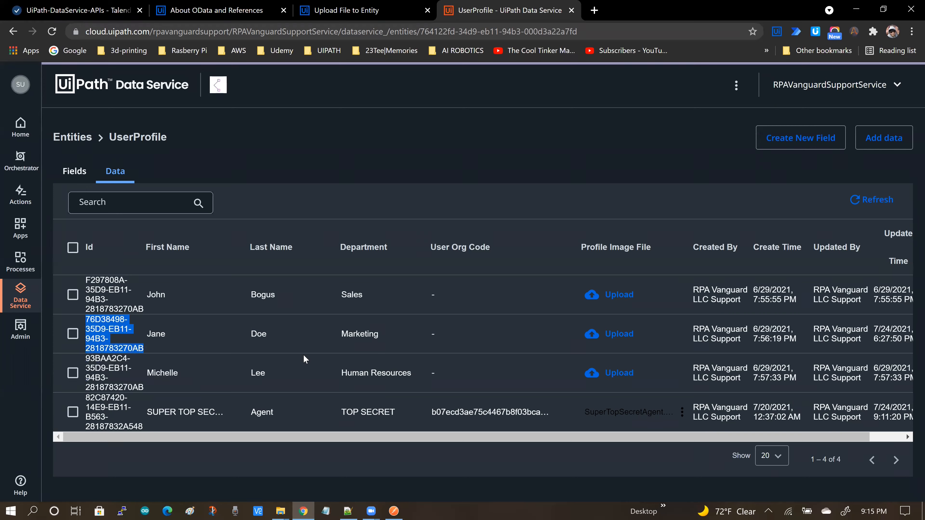
In the Notepad++ notes, insert a blank line above the first ProfileImageFile path and replace its record ID with the copied one.
{"action": "key", "text": "alt+Tab"}
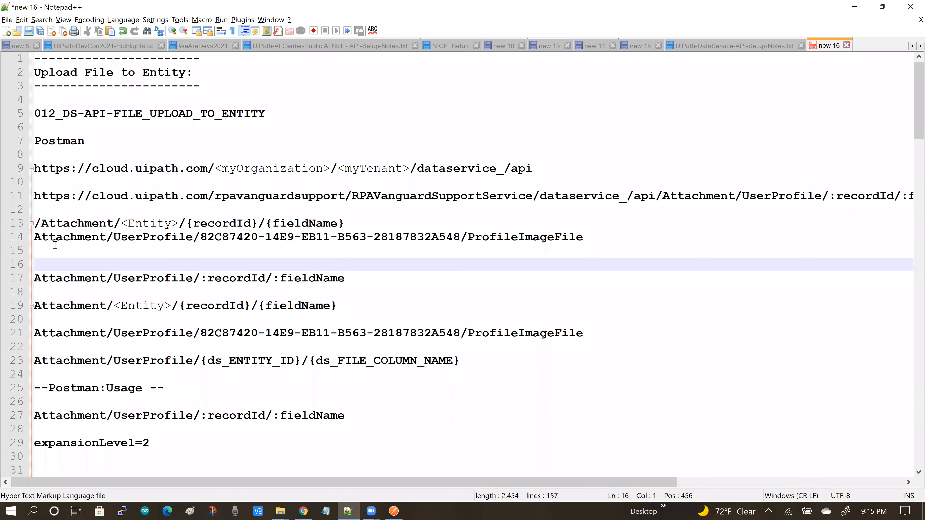
{"action": "left_click", "coordinate": [35, 238]}
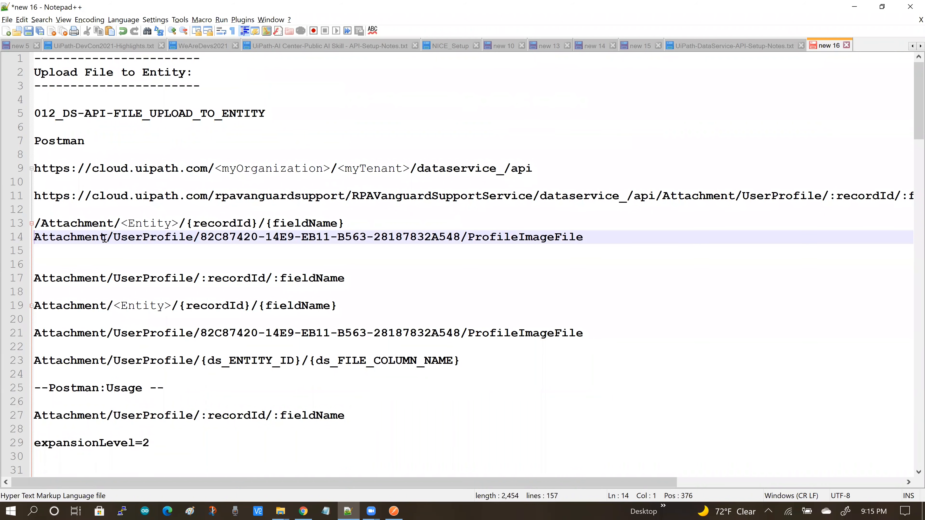
{"action": "key", "text": "Return"}
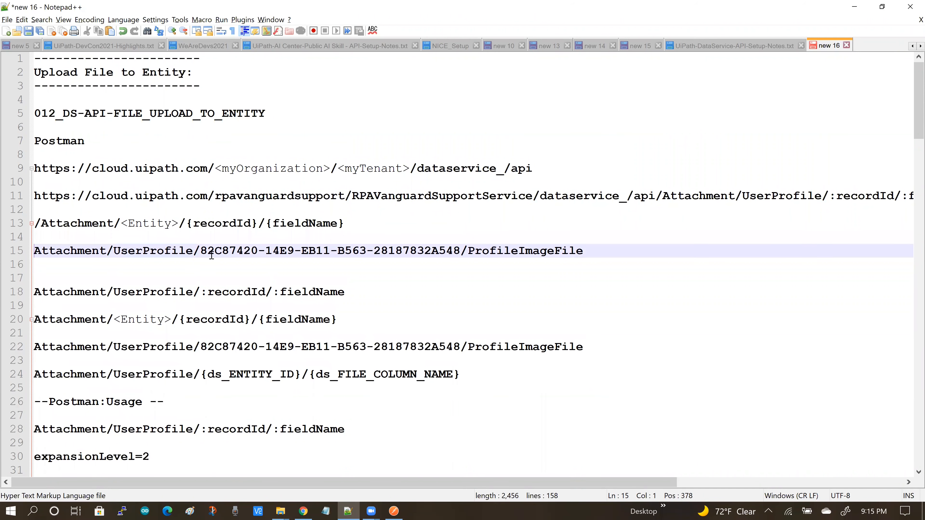
{"action": "left_click", "coordinate": [201, 252]}
{"action": "left_click", "coordinate": [461, 251], "text": "shift"}
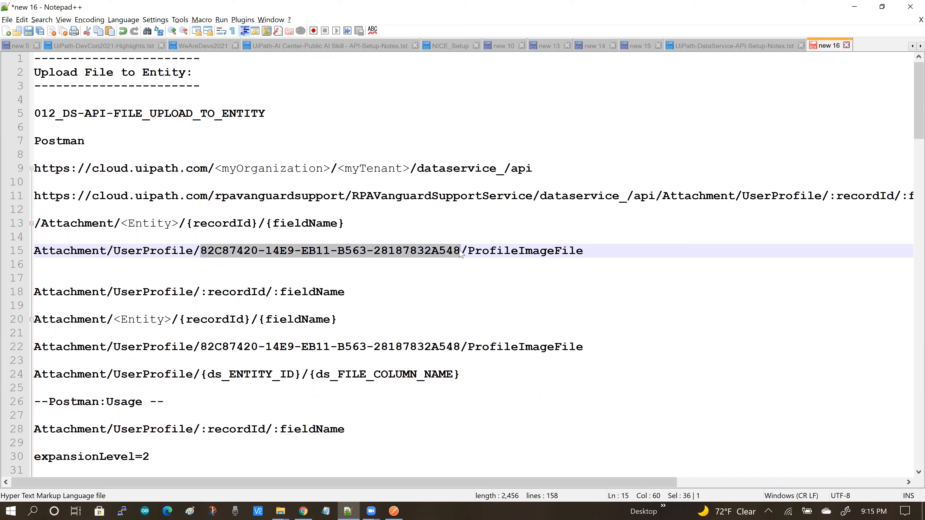
{"action": "key", "text": "ctrl+v"}
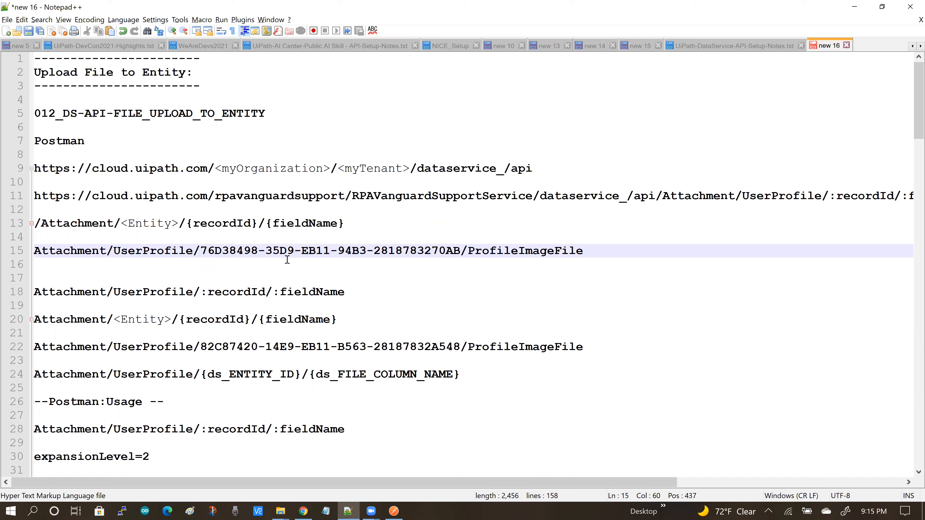
{"action": "left_click_drag", "start_coordinate": [468, 252], "coordinate": [584, 251]}
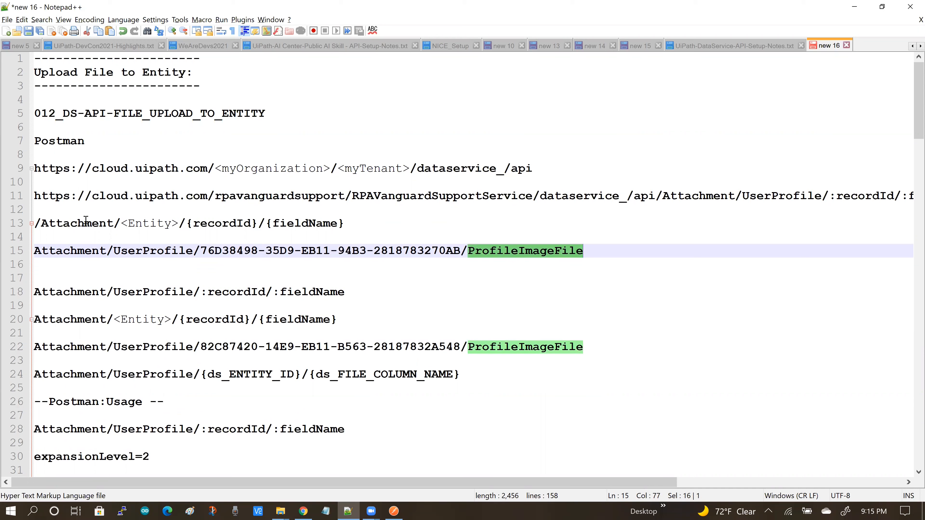
{"action": "left_click", "coordinate": [36, 197]}
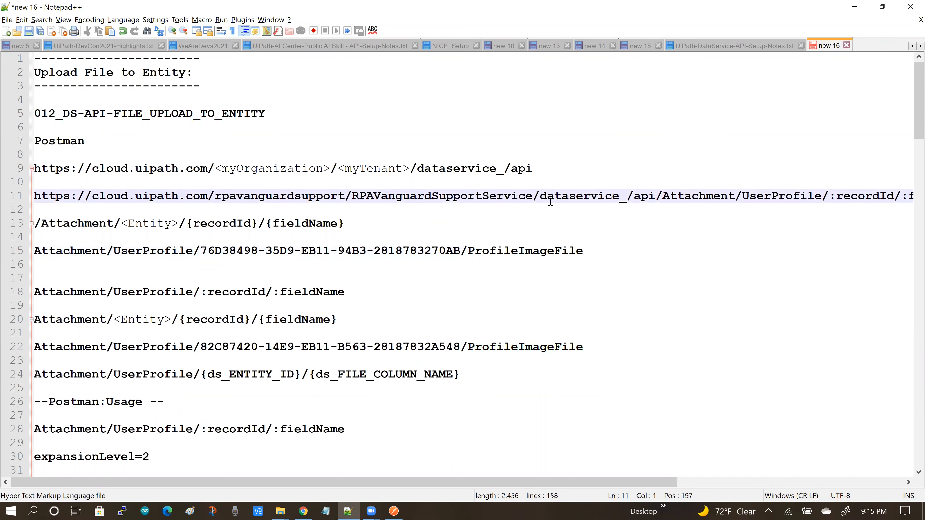
{"action": "left_click", "coordinate": [663, 195], "text": "shift"}
{"action": "key", "text": "ctrl+c"}
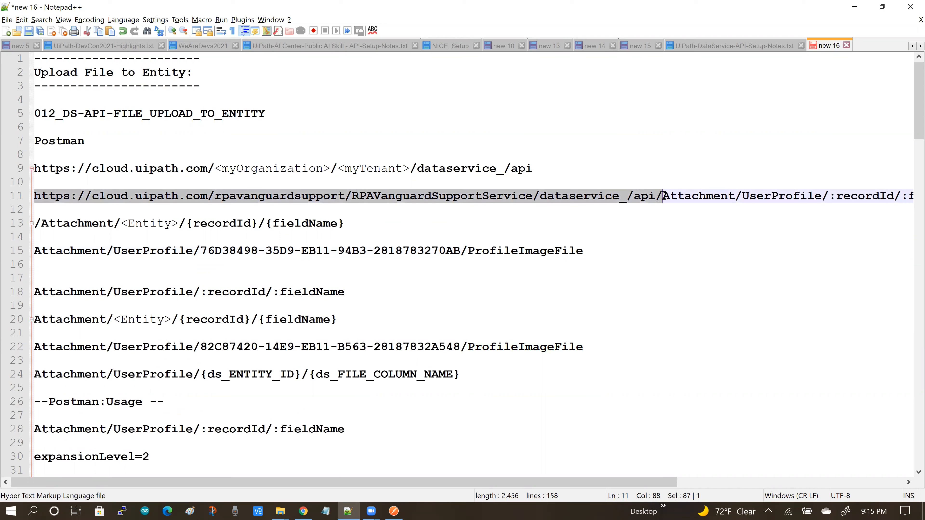
{"action": "left_click", "coordinate": [37, 252]}
{"action": "key", "text": "ctrl+v"}
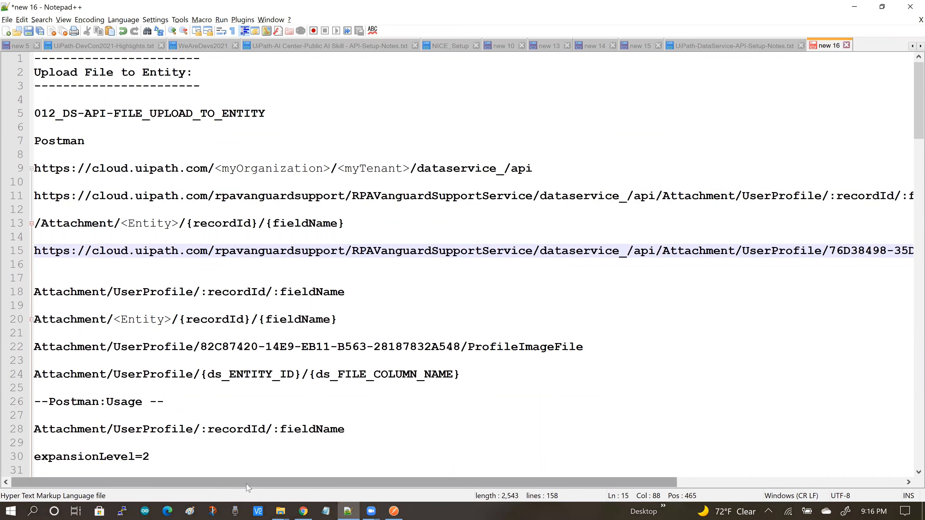
Compare the assembled upload URL with the :recordId template line, and copy the complete URL.
{"action": "left_click_drag", "start_coordinate": [307, 486], "coordinate": [371, 487]}
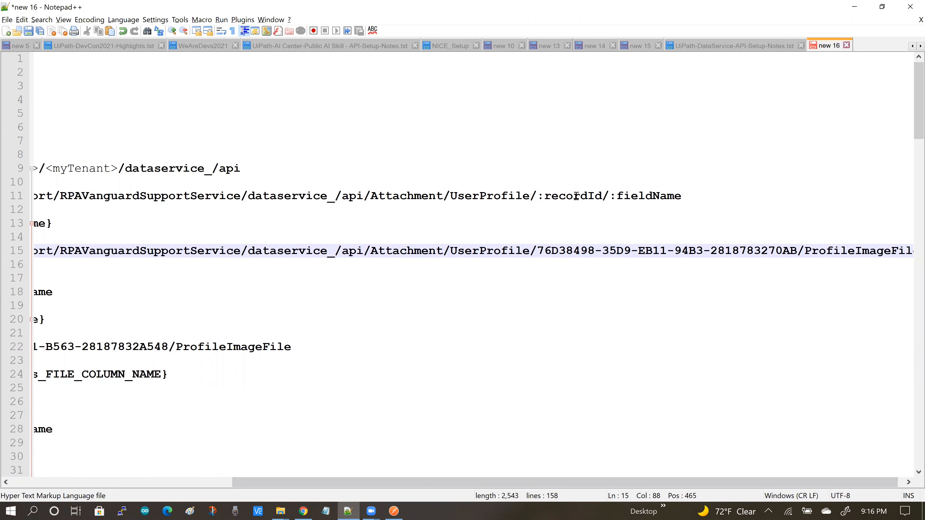
{"action": "left_click_drag", "start_coordinate": [538, 198], "coordinate": [605, 196]}
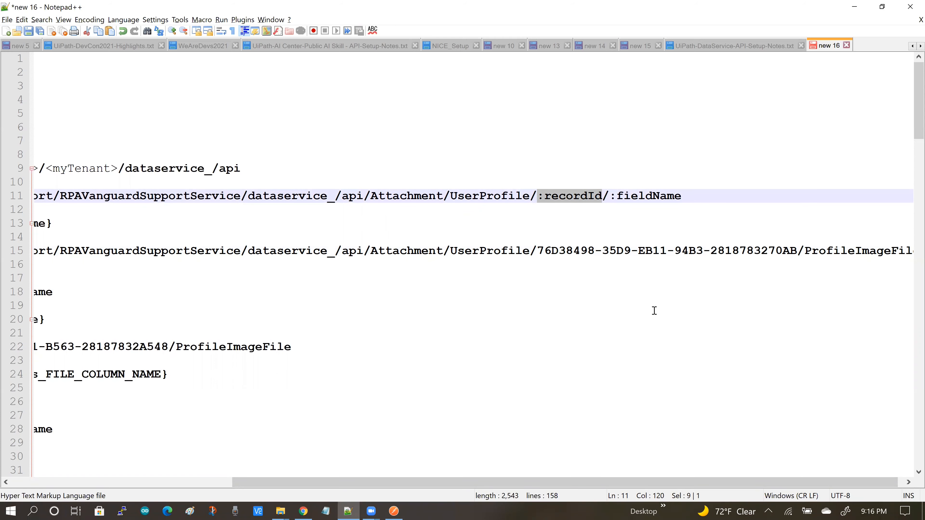
{"action": "left_click_drag", "start_coordinate": [727, 483], "coordinate": [732, 482]}
{"action": "left_click_drag", "start_coordinate": [496, 478], "coordinate": [249, 455]}
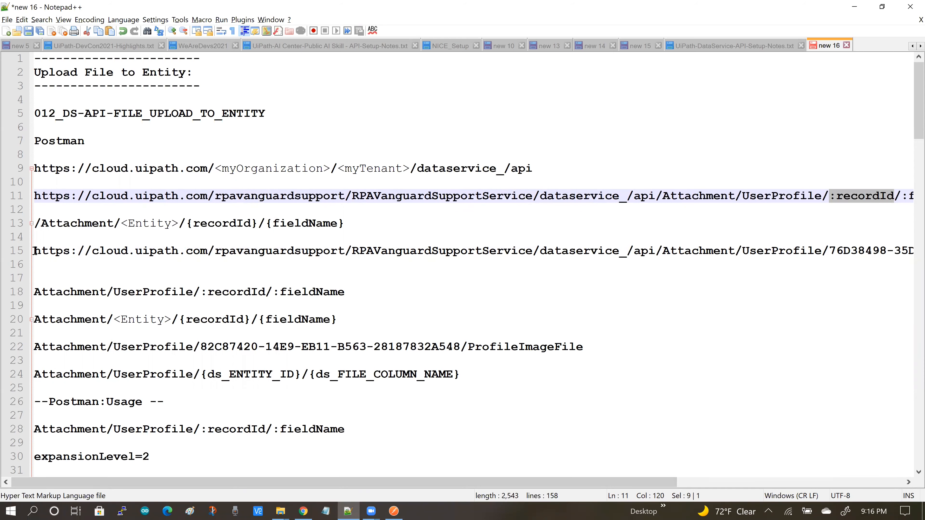
{"action": "left_click", "coordinate": [135, 250]}
{"action": "key", "text": "Home"}
{"action": "key", "text": "shift+End"}
{"action": "key", "text": "ctrl+c"}
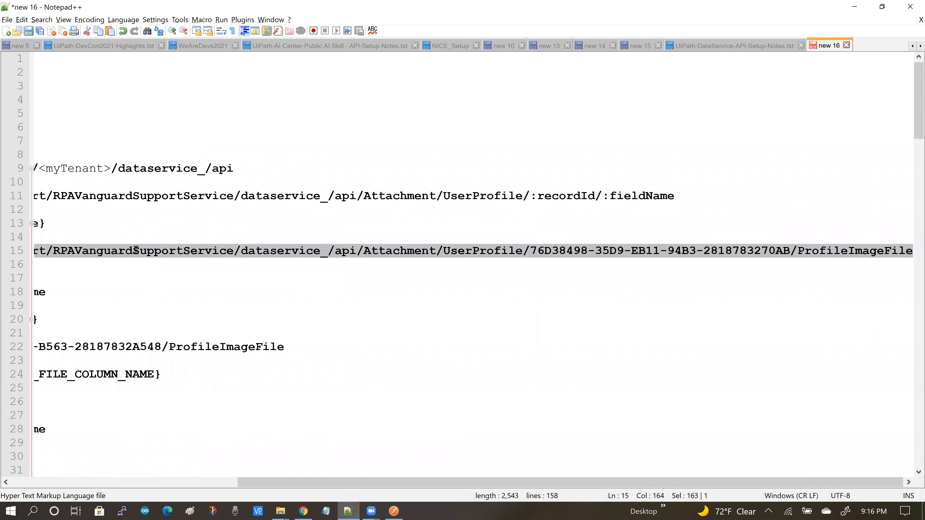
In Chrome's Talend API Tester, add a request named 012-Talend-DS-API-File_Upload_To_Entity to the UiPath-DataService-APIs project and open it.
{"action": "left_click", "coordinate": [303, 512]}
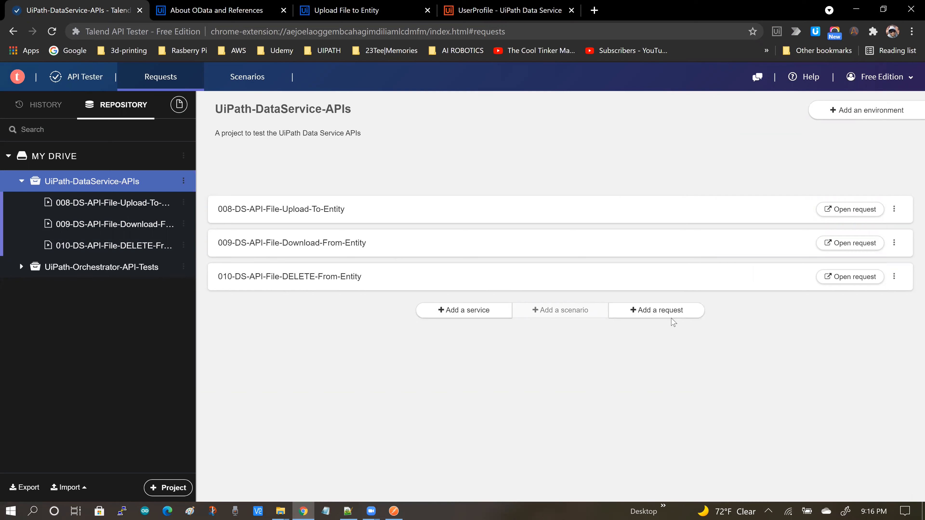
{"action": "left_click", "coordinate": [636, 311]}
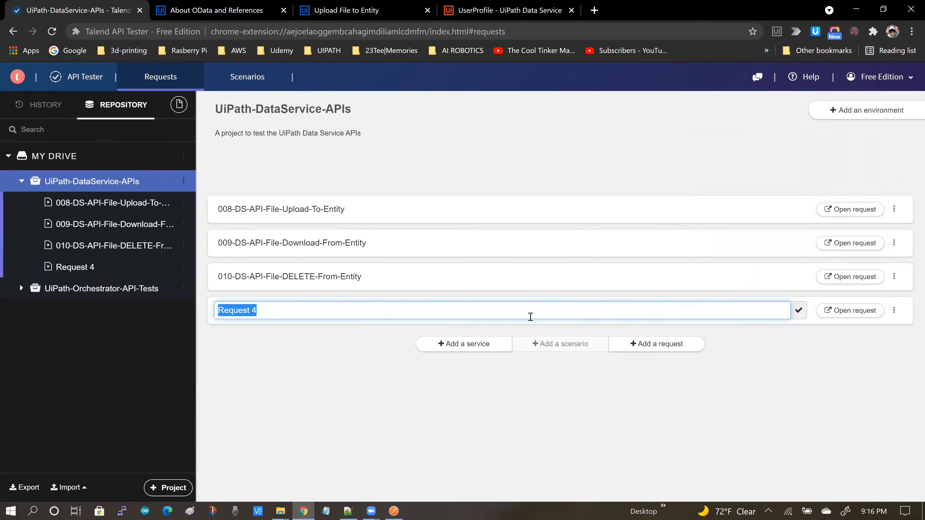
{"action": "type", "text": "012-Talend-DS-API-File_Uplo"}
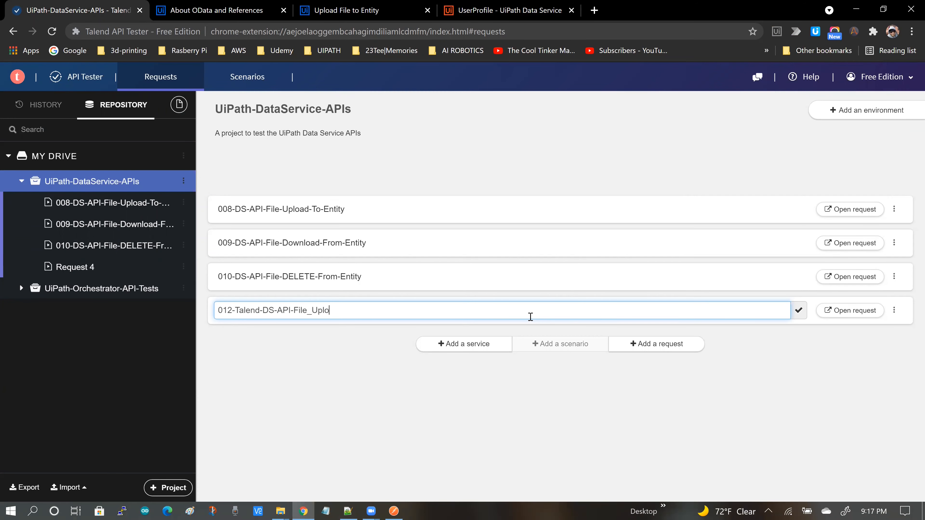
{"action": "type", "text": "ad_To_Entity"}
{"action": "left_click", "coordinate": [799, 315]}
{"action": "left_click", "coordinate": [846, 311]}
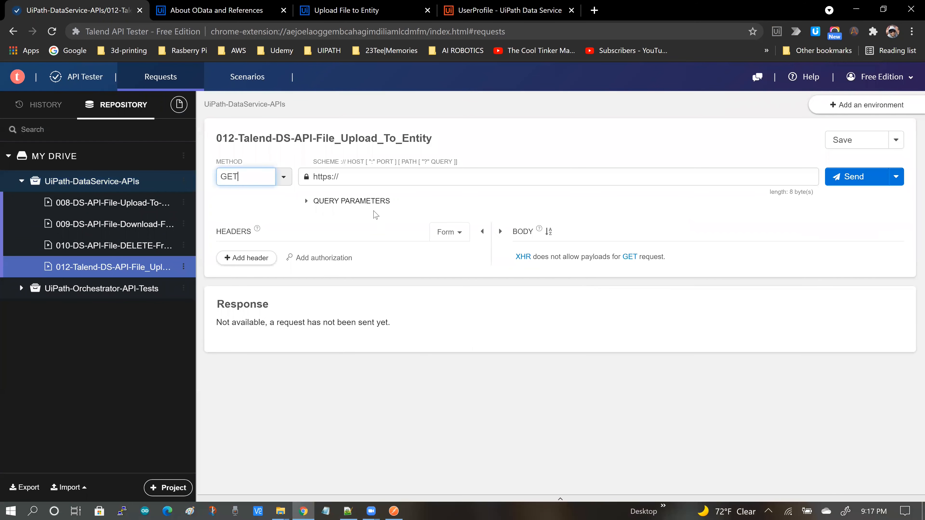
Set the request method to POST and paste the copied UserProfile ProfileImageFile upload URL as its address.
{"action": "left_click", "coordinate": [283, 177]}
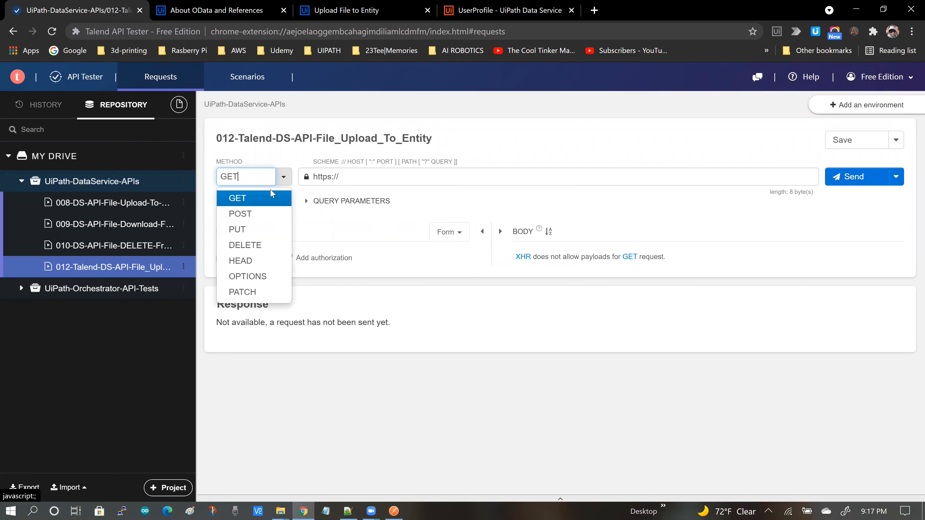
{"action": "left_click", "coordinate": [250, 218]}
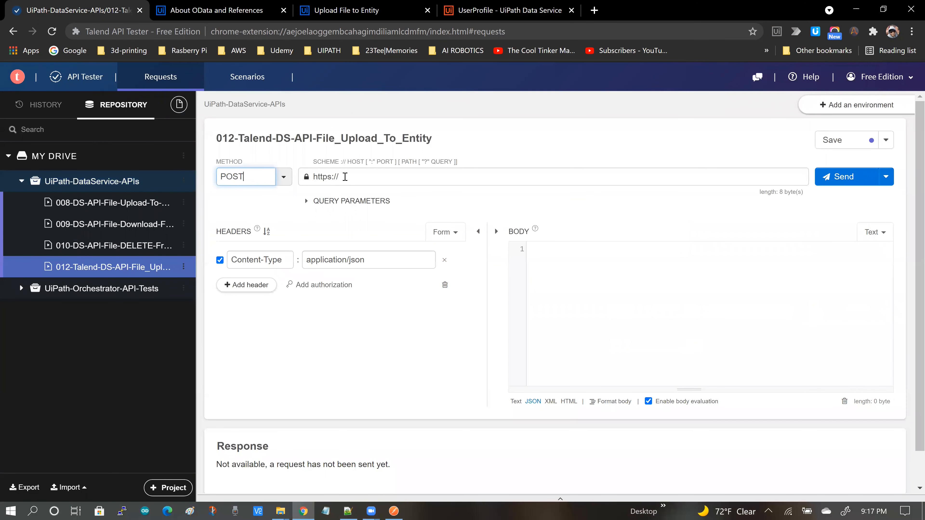
{"action": "left_click_drag", "start_coordinate": [315, 178], "coordinate": [348, 177]}
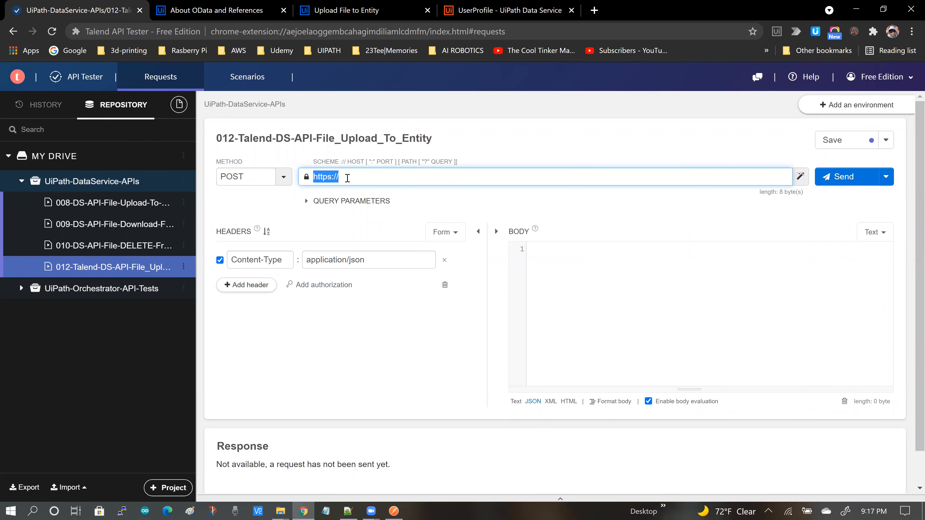
{"action": "key", "text": "ctrl+v"}
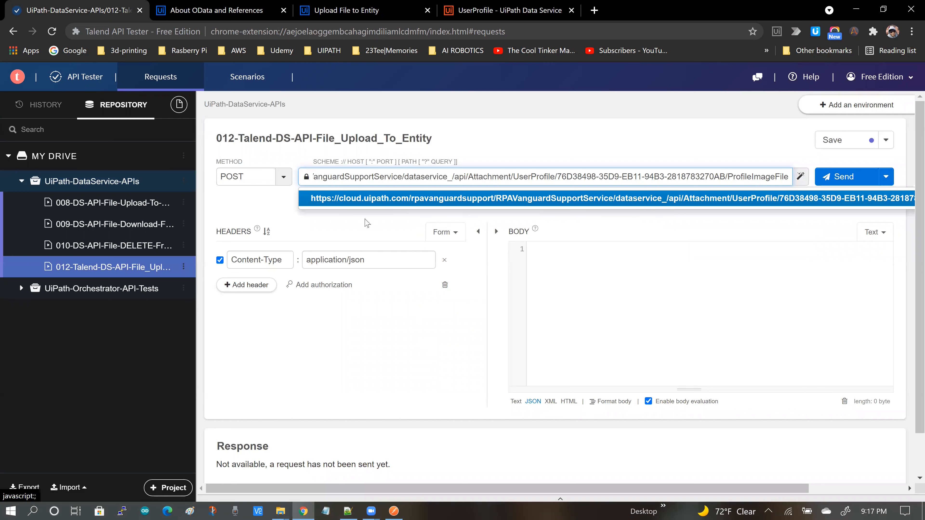
{"action": "left_click", "coordinate": [245, 205]}
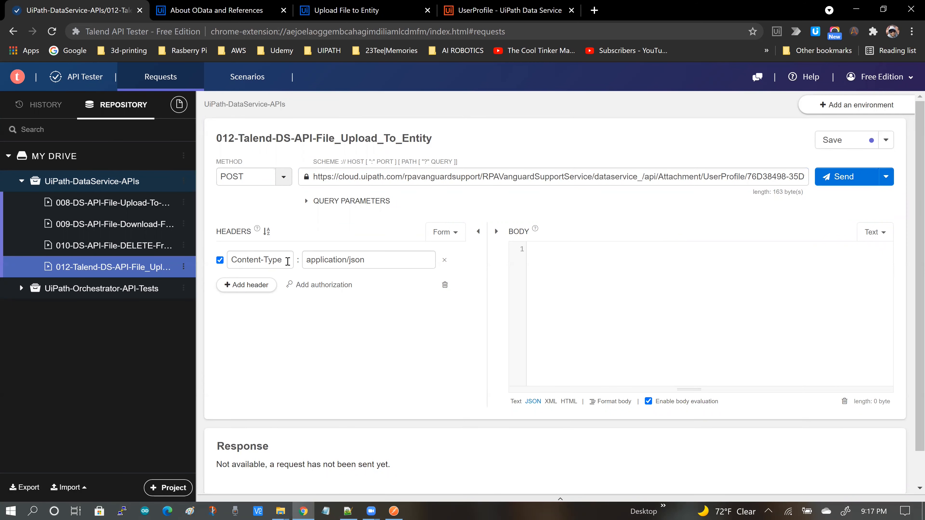
Set the request's Content-Type header to multipart/form-data.
{"action": "left_click_drag", "start_coordinate": [370, 261], "coordinate": [285, 261]}
{"action": "type", "text": "mul"}
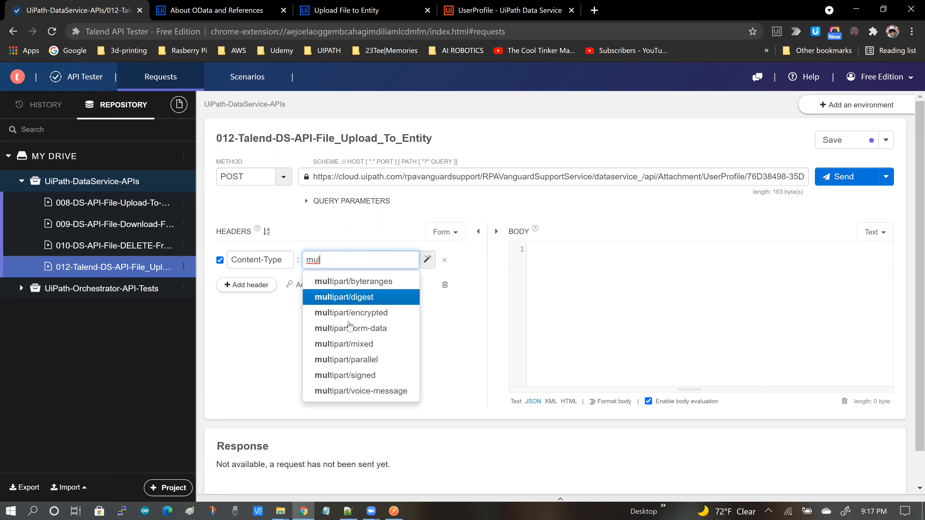
{"action": "left_click", "coordinate": [350, 329]}
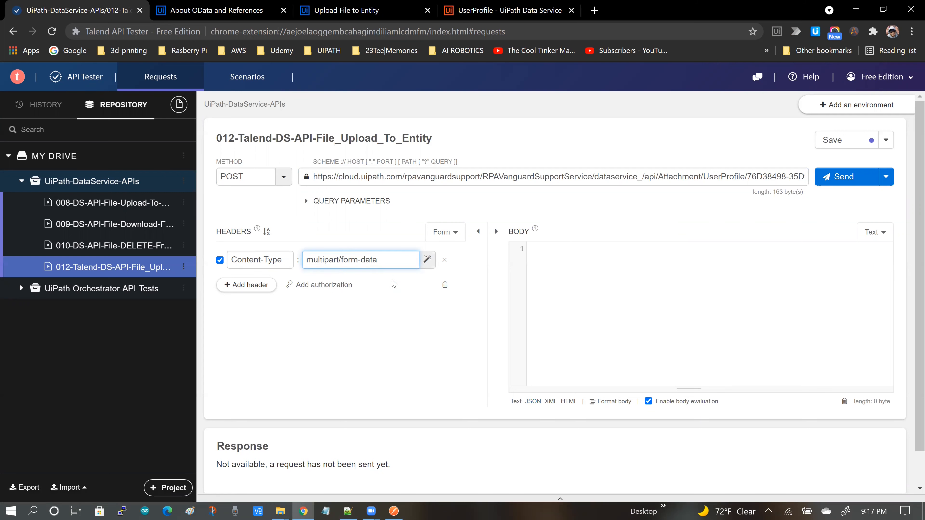
Add a second, blank header to the request and check the required request headers in the Upload File to Entity documentation.
{"action": "left_click", "coordinate": [236, 287]}
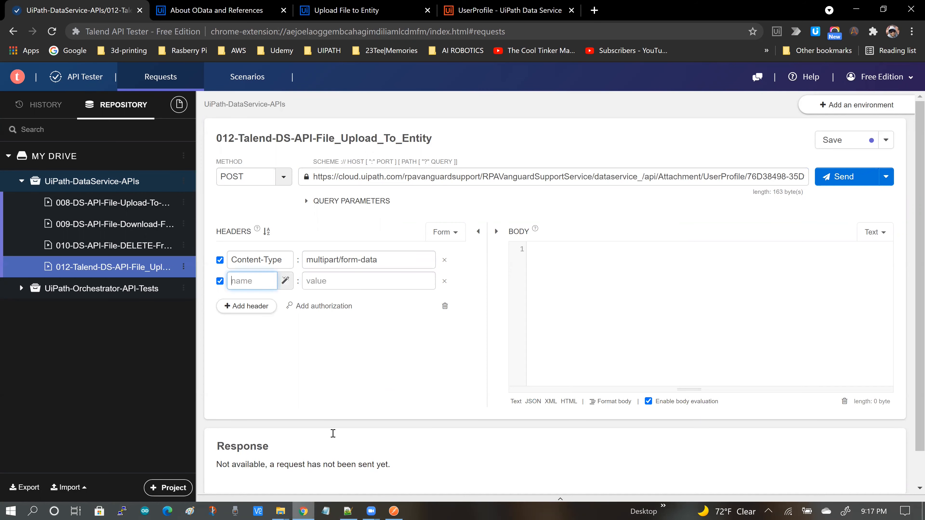
{"action": "left_click", "coordinate": [348, 511]}
{"action": "left_click", "coordinate": [303, 511]}
{"action": "left_click", "coordinate": [384, 15]}
{"action": "scroll", "coordinate": [375, 257], "scroll_direction": "up", "scroll_amount": 5}
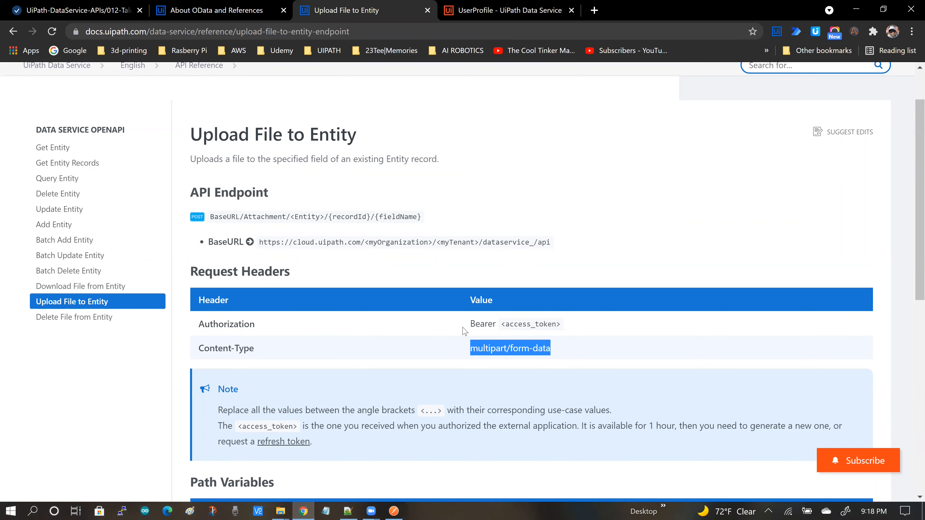
Switch to Postman and copy the full Authorization header value, including Bearer, from the 012_DS-API-FILE_UPLOAD_TO_ENTITY request.
{"action": "key", "text": "alt+Tab"}
{"action": "key", "text": "alt+Tab"}
{"action": "left_click", "coordinate": [393, 510]}
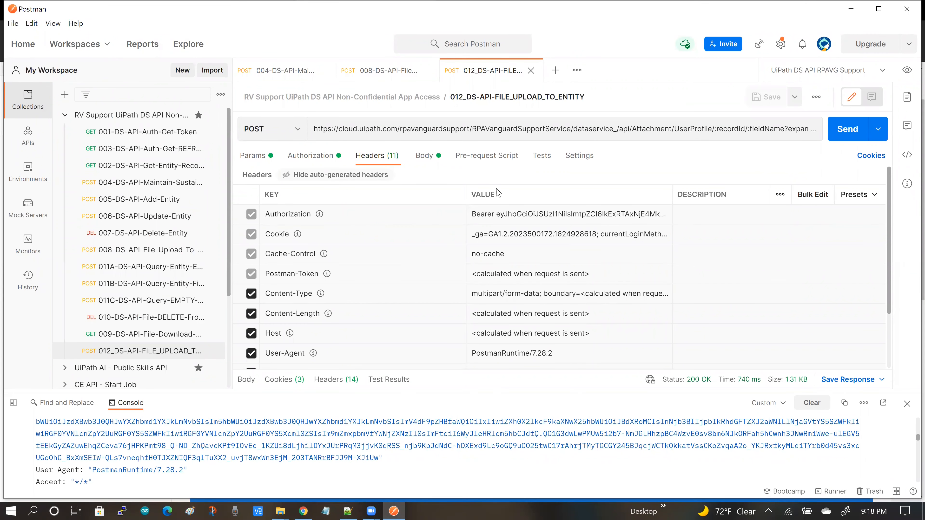
{"action": "left_click", "coordinate": [499, 214]}
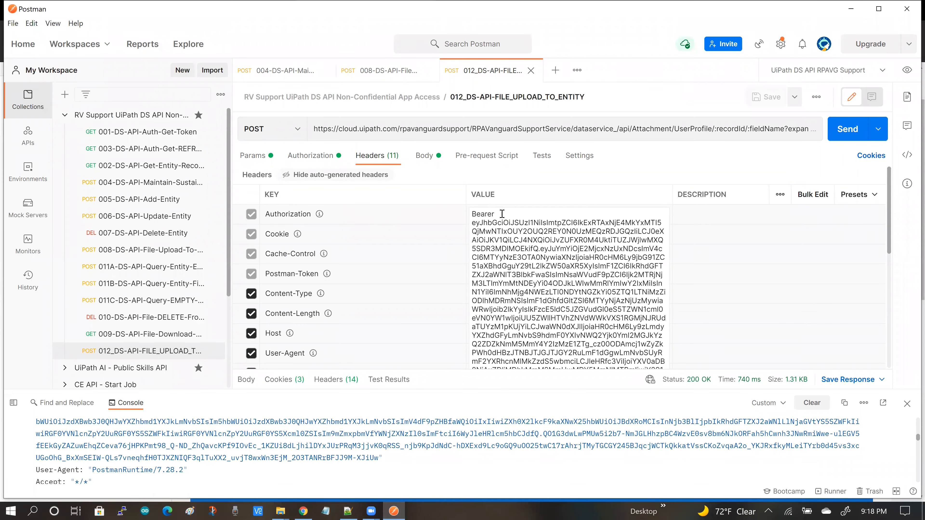
{"action": "key", "text": "ctrl+a"}
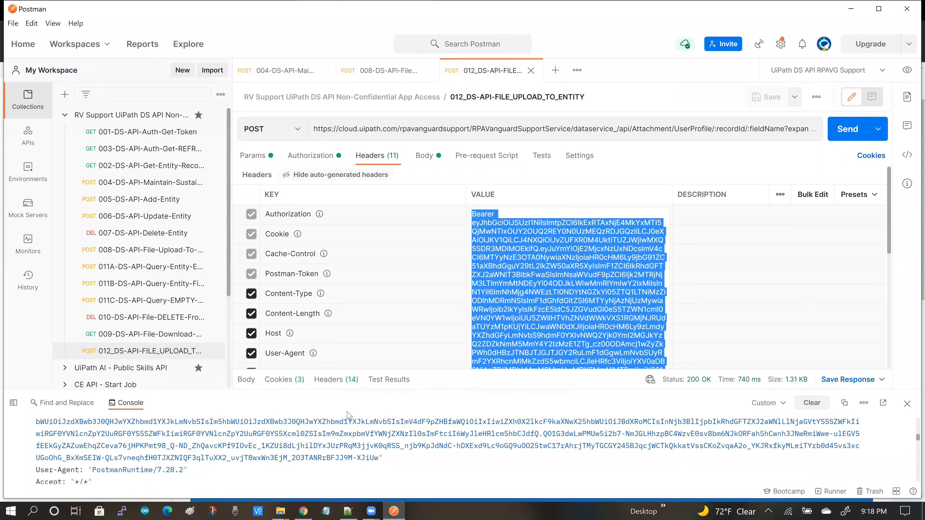
Back in Chrome's Talend API Tester, paste the copied bearer token as the blank header's value and check its Bearer prefix.
{"action": "left_click", "coordinate": [303, 510]}
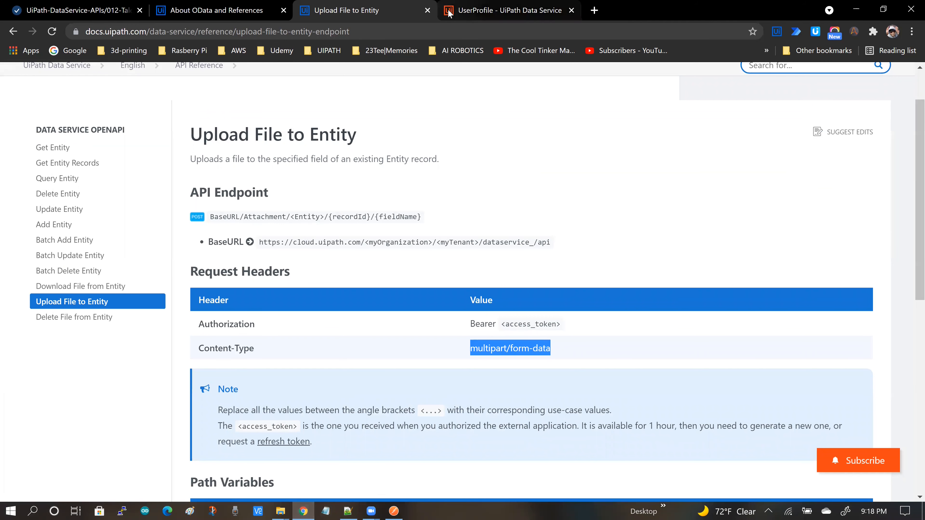
{"action": "left_click", "coordinate": [114, 11]}
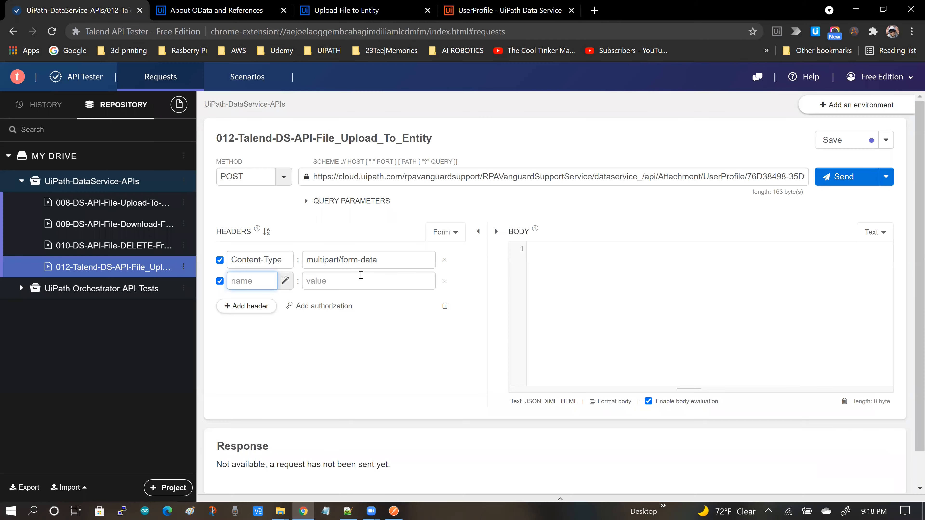
{"action": "left_click", "coordinate": [338, 281]}
{"action": "key", "text": "ctrl+v"}
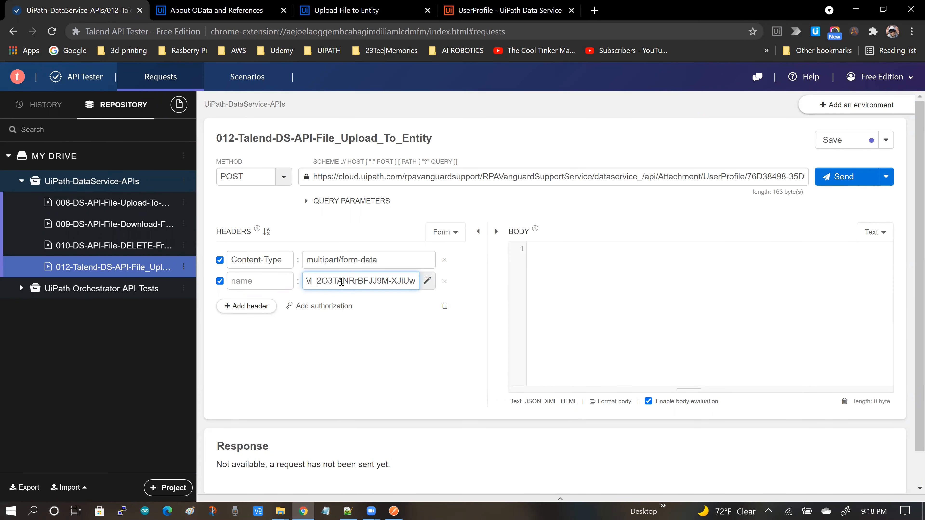
{"action": "key", "text": "Home"}
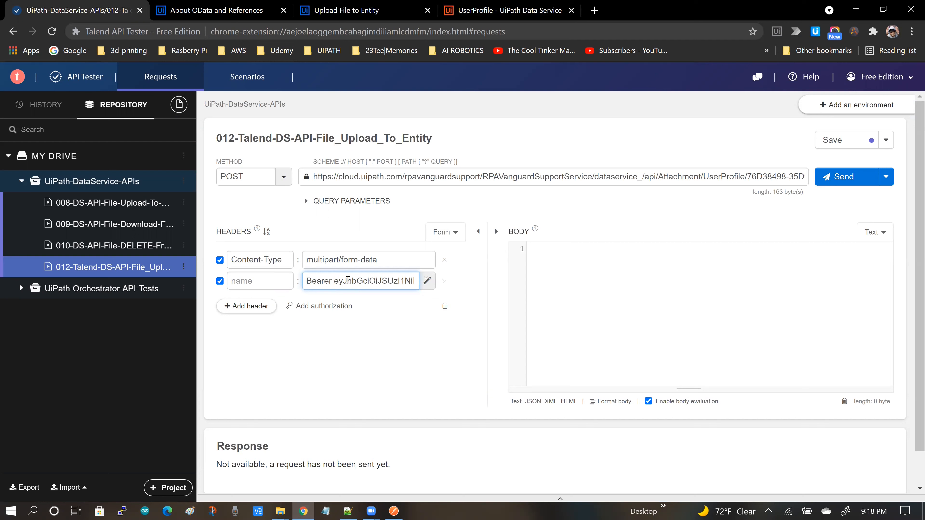
{"action": "key", "text": "ctrl+shift+Right"}
{"action": "left_click", "coordinate": [334, 283]}
{"action": "double_click", "coordinate": [333, 283]}
{"action": "left_click", "coordinate": [352, 313]}
Name the header that holds the bearer token Authorization.
{"action": "left_click", "coordinate": [236, 284]}
{"action": "type", "text": "Au"}
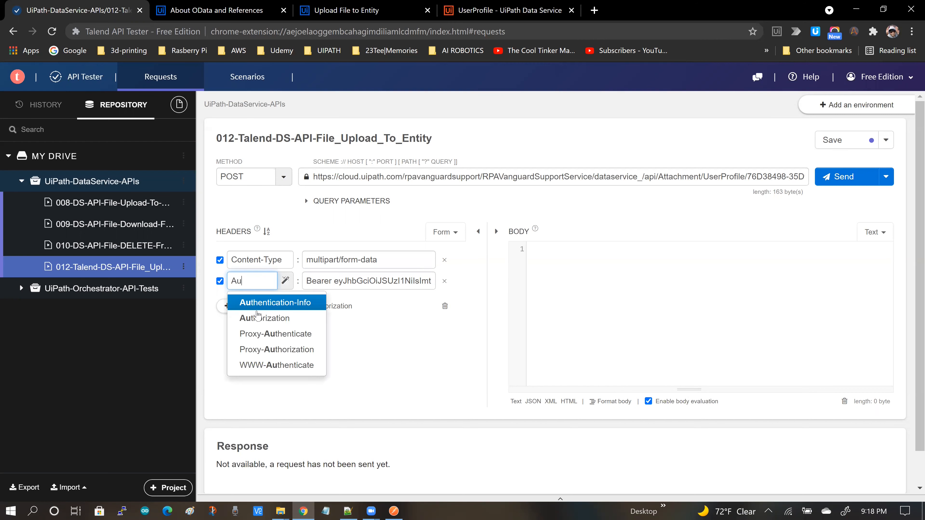
{"action": "left_click", "coordinate": [264, 319]}
{"action": "left_click", "coordinate": [405, 340]}
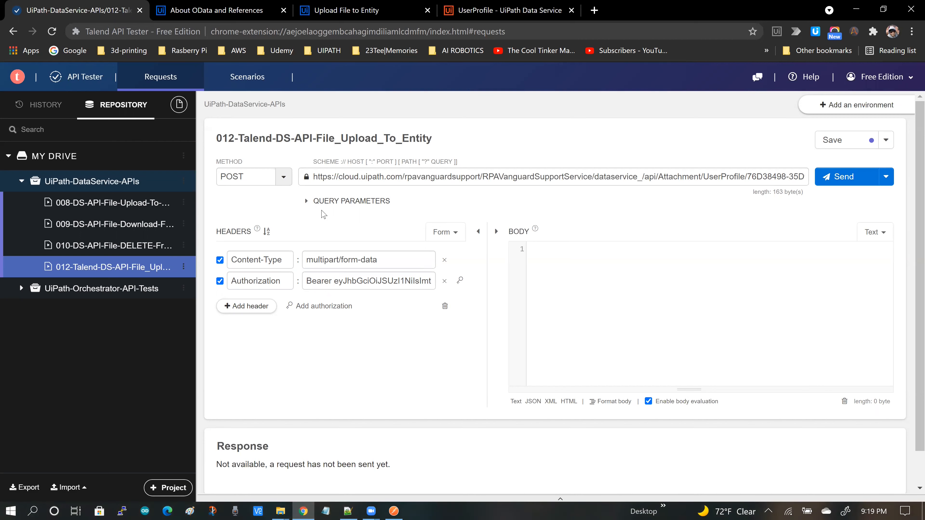
Add the query parameter expansionLevel with the value 2 to the request.
{"action": "left_click", "coordinate": [307, 203]}
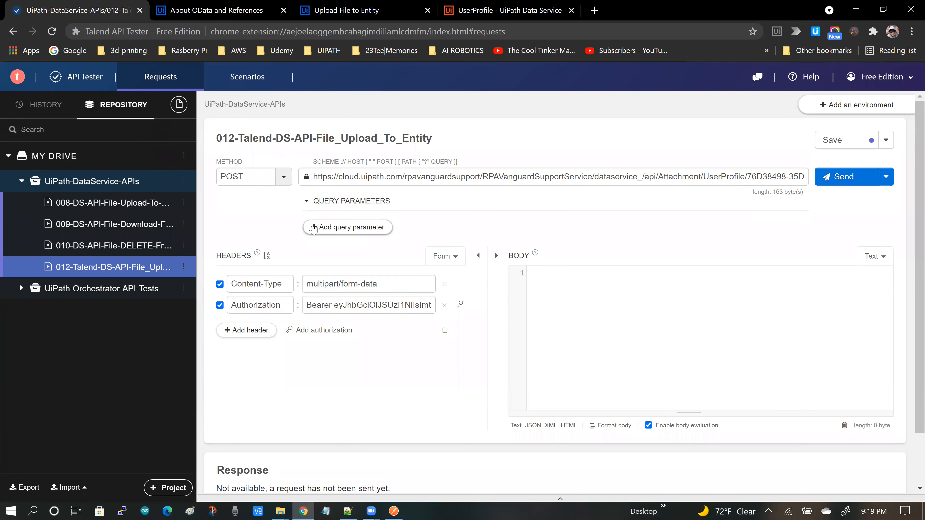
{"action": "left_click", "coordinate": [359, 229]}
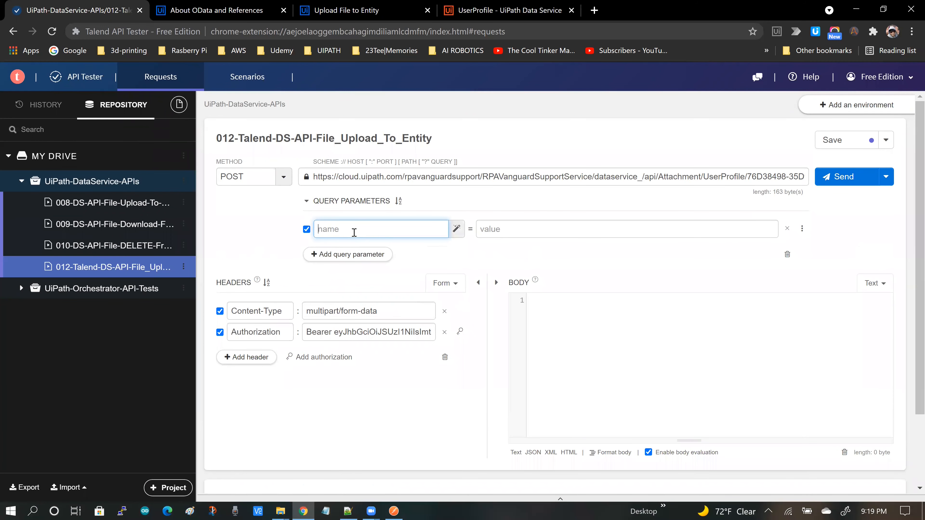
{"action": "type", "text": "expansionLevel"}
{"action": "key", "text": "Tab"}
{"action": "type", "text": "2"}
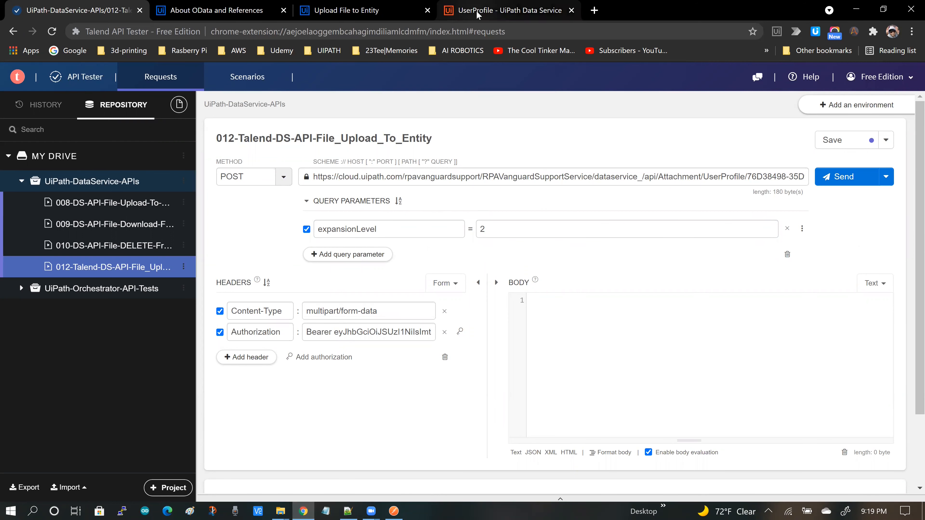
Review the path variables, query parameters and request body requirements in the Upload File to Entity documentation, and return to the Talend request.
{"action": "left_click", "coordinate": [346, 10]}
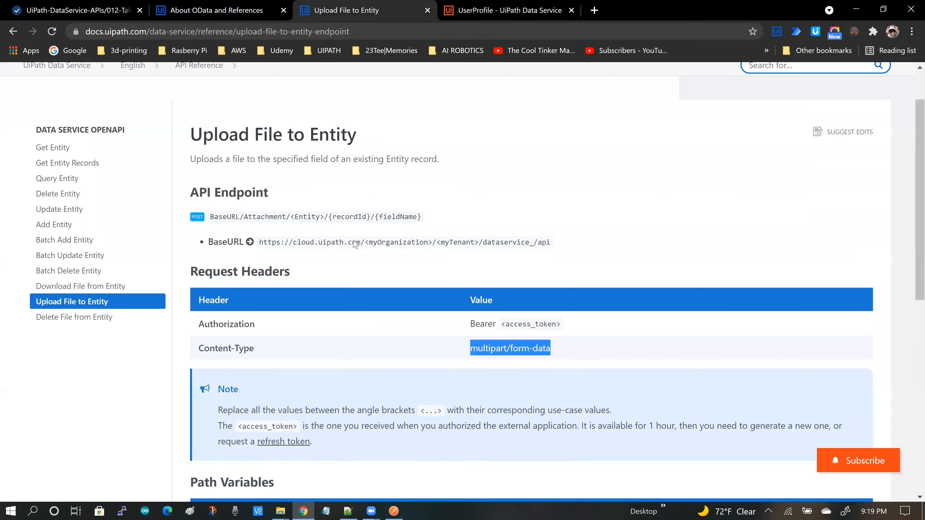
{"action": "scroll", "coordinate": [328, 252], "scroll_direction": "down", "scroll_amount": 3}
{"action": "scroll", "coordinate": [338, 252], "scroll_direction": "down", "scroll_amount": 3}
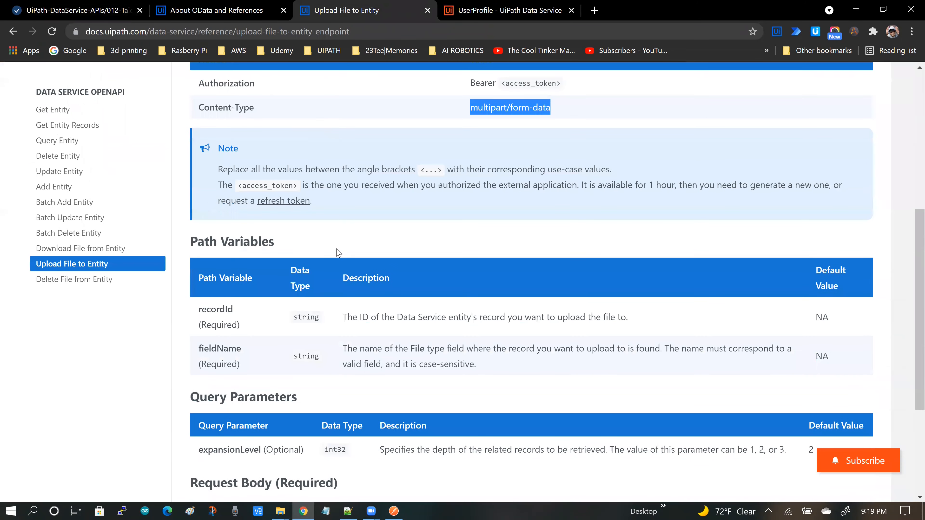
{"action": "scroll", "coordinate": [338, 252], "scroll_direction": "down", "scroll_amount": 3}
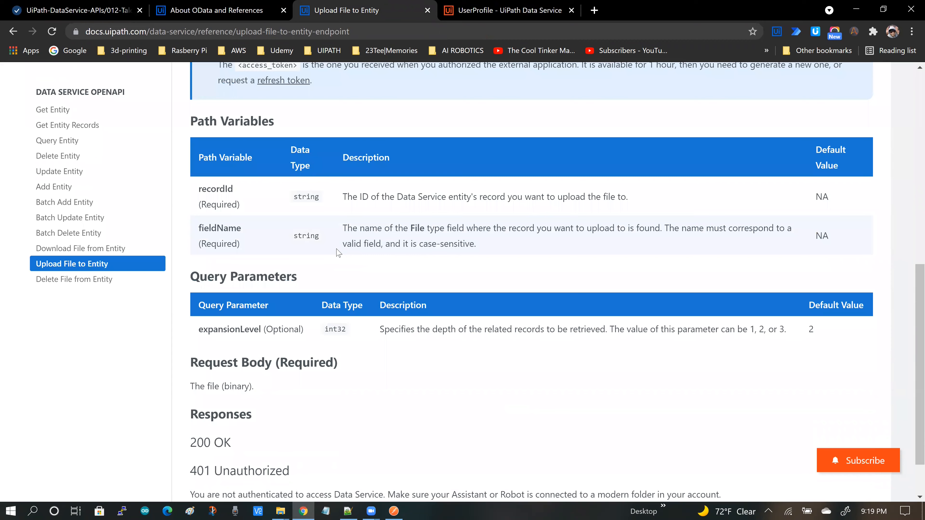
{"action": "scroll", "coordinate": [279, 386], "scroll_direction": "up", "scroll_amount": 1}
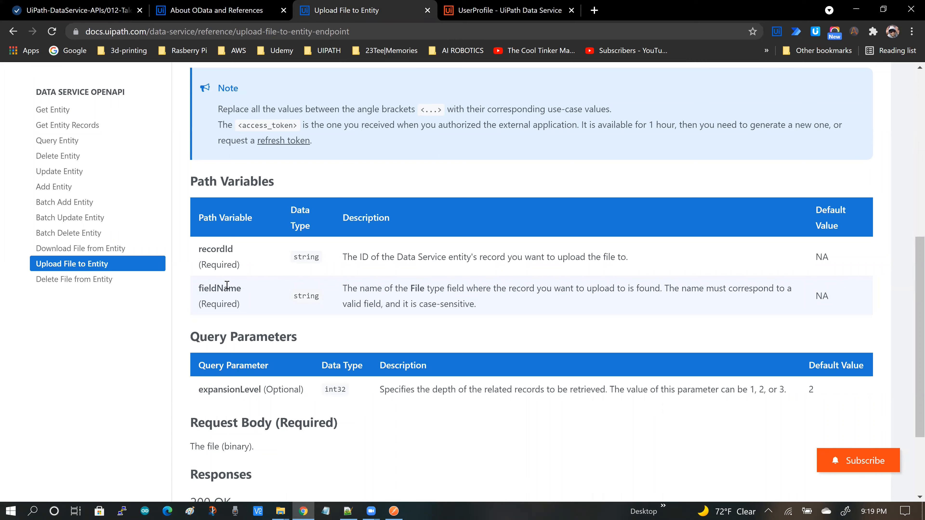
{"action": "key", "text": "alt+Tab"}
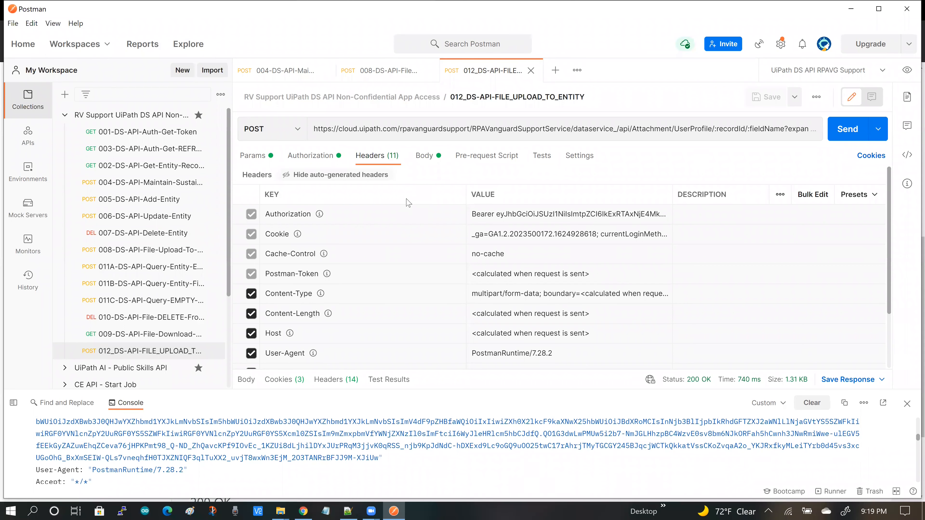
{"action": "key", "text": "alt+Tab"}
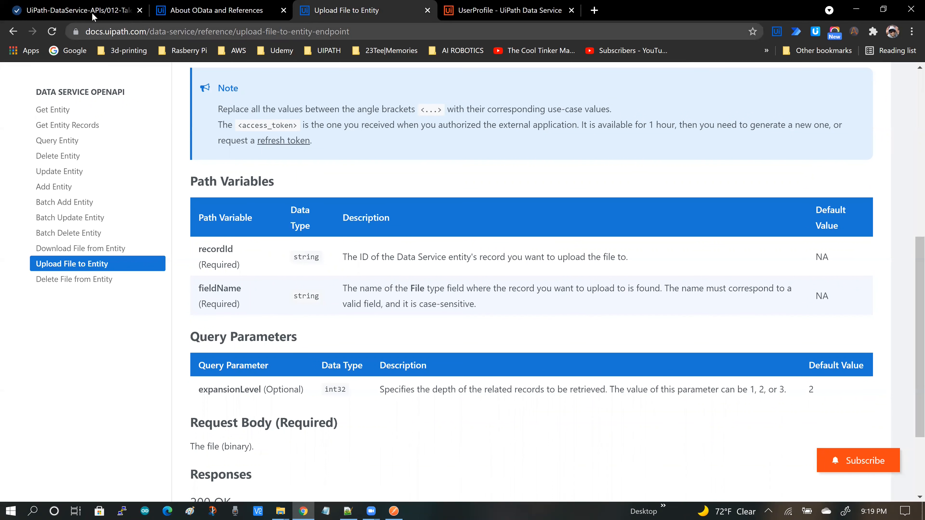
{"action": "left_click", "coordinate": [94, 15]}
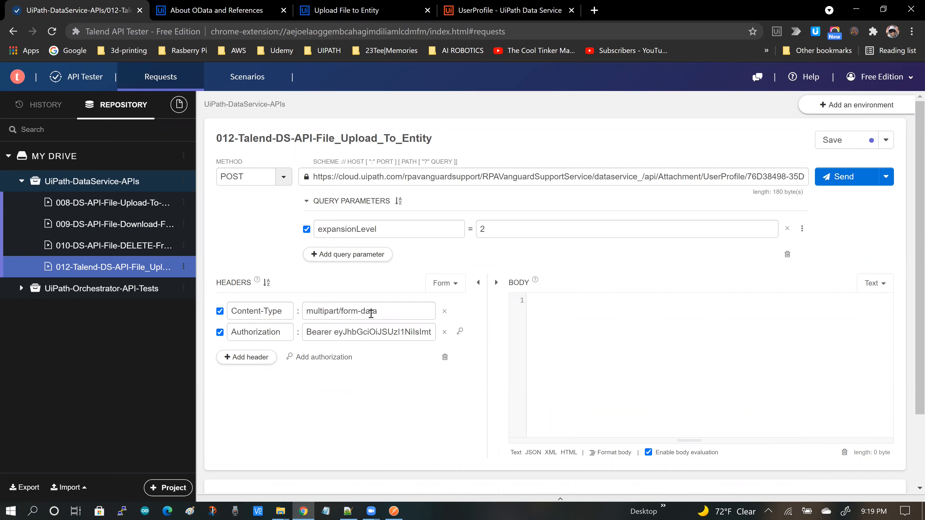
Switch the request body to Form and add a File-type form parameter named file.
{"action": "left_click", "coordinate": [880, 288]}
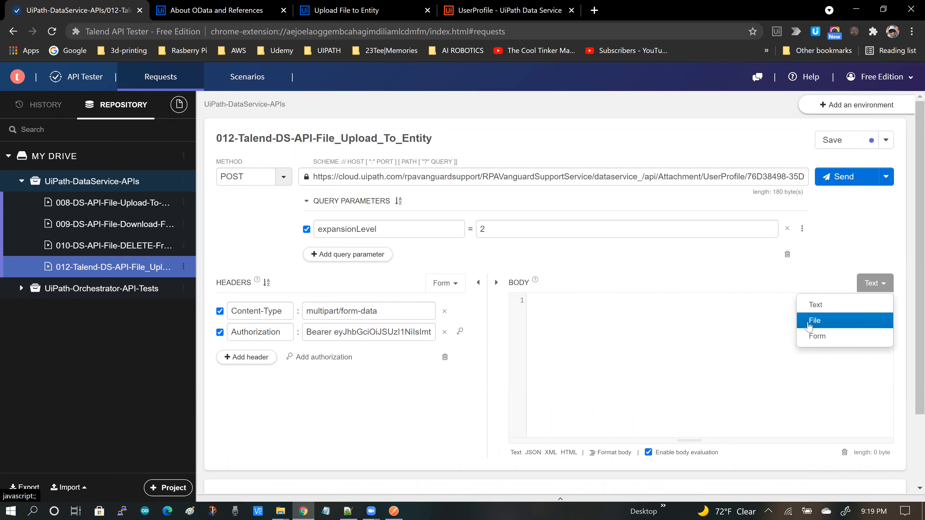
{"action": "left_click", "coordinate": [809, 336]}
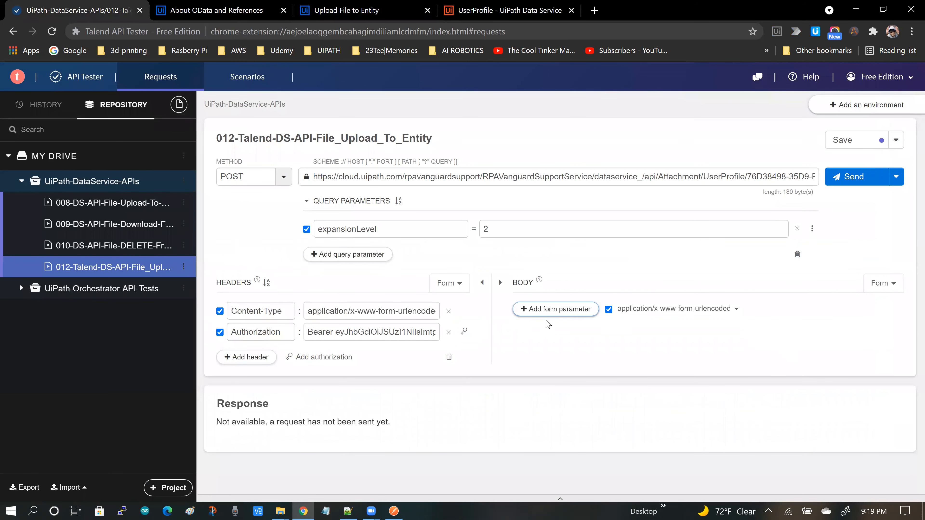
{"action": "left_click", "coordinate": [525, 309]}
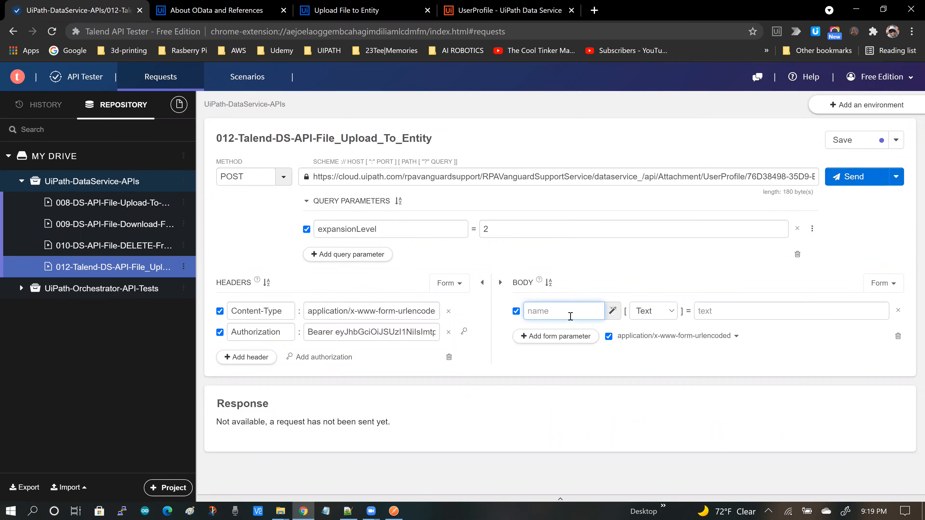
{"action": "left_click", "coordinate": [671, 316]}
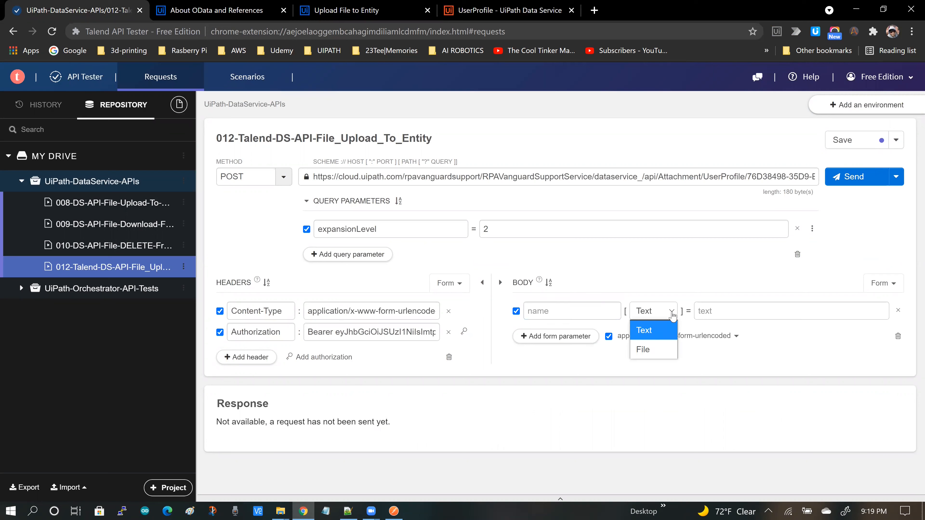
{"action": "left_click", "coordinate": [646, 351]}
{"action": "left_click", "coordinate": [552, 312]}
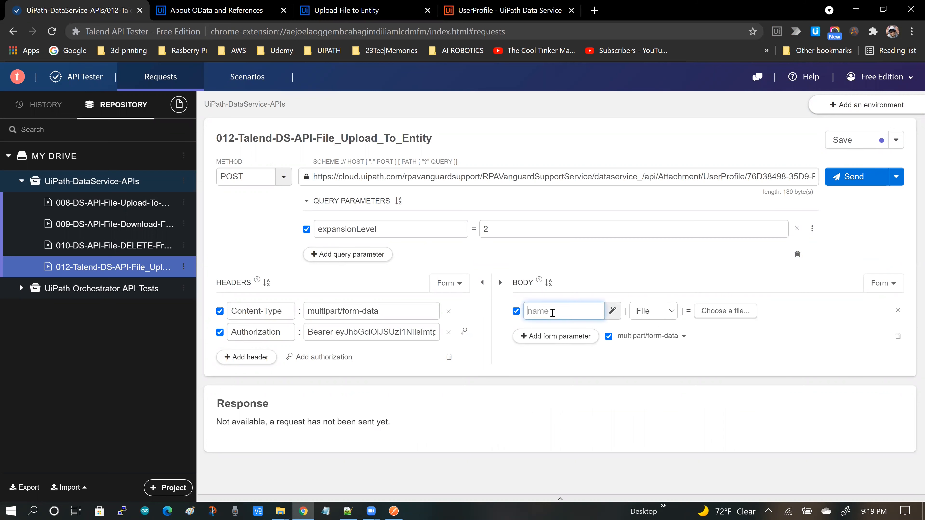
{"action": "type", "text": "file"}
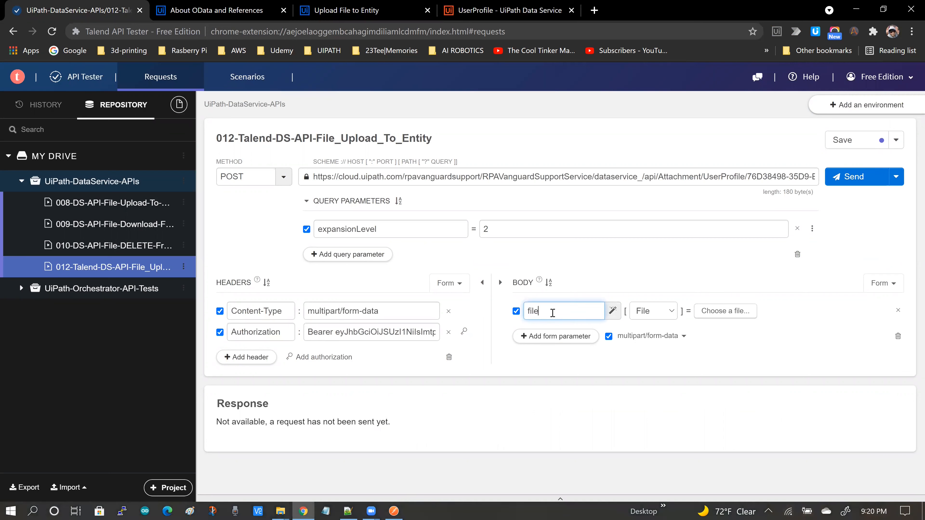
{"action": "left_click", "coordinate": [600, 357]}
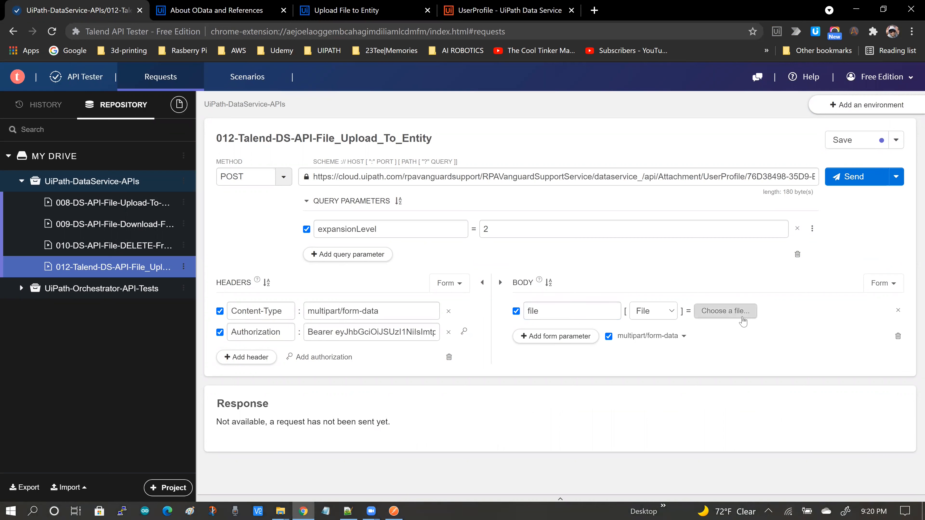
Attach the janeDoe image from the Postman files folder to the file form parameter.
{"action": "left_click", "coordinate": [723, 316]}
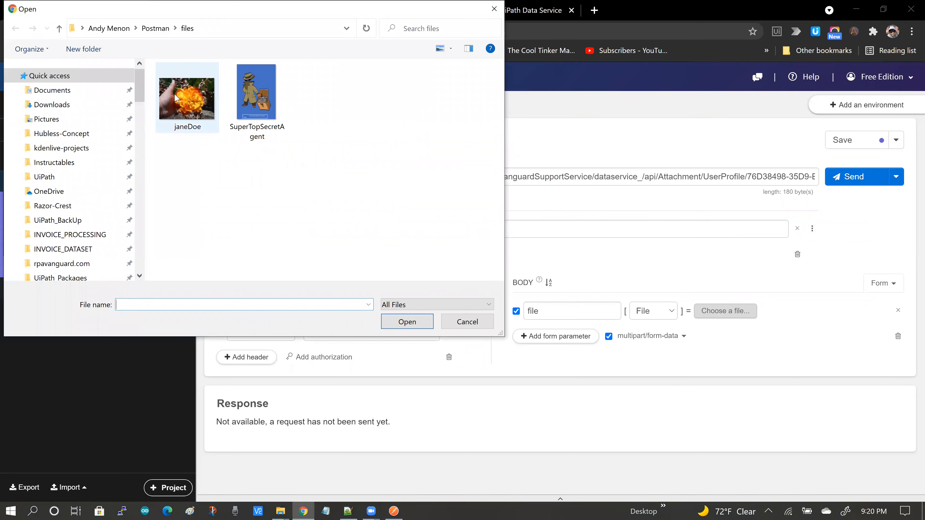
{"action": "left_click", "coordinate": [176, 98]}
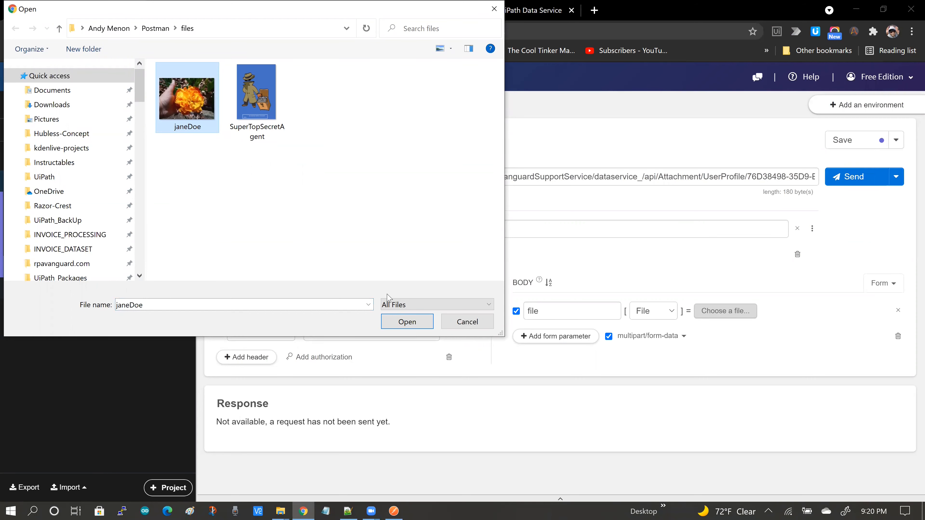
{"action": "left_click", "coordinate": [403, 321]}
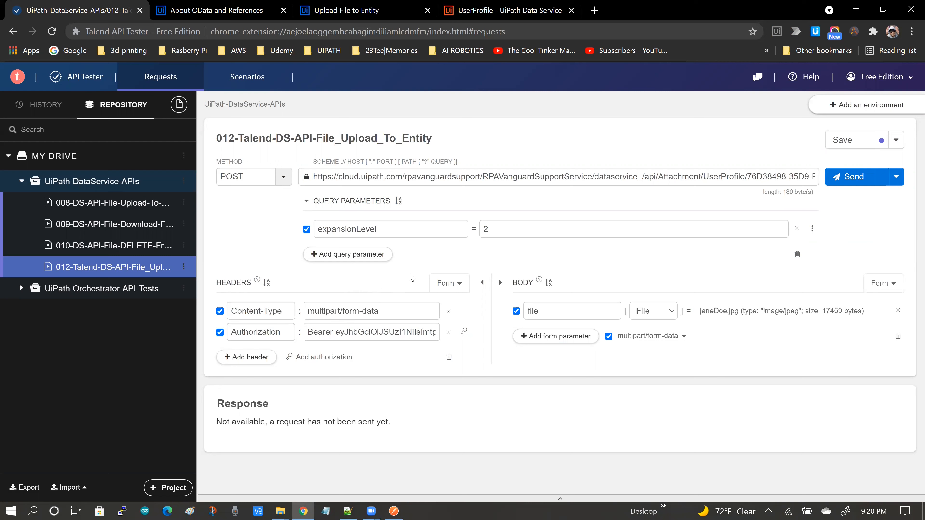
Send the upload request and refresh the UserProfile entity's data in UiPath Data Service.
{"action": "left_click", "coordinate": [835, 183]}
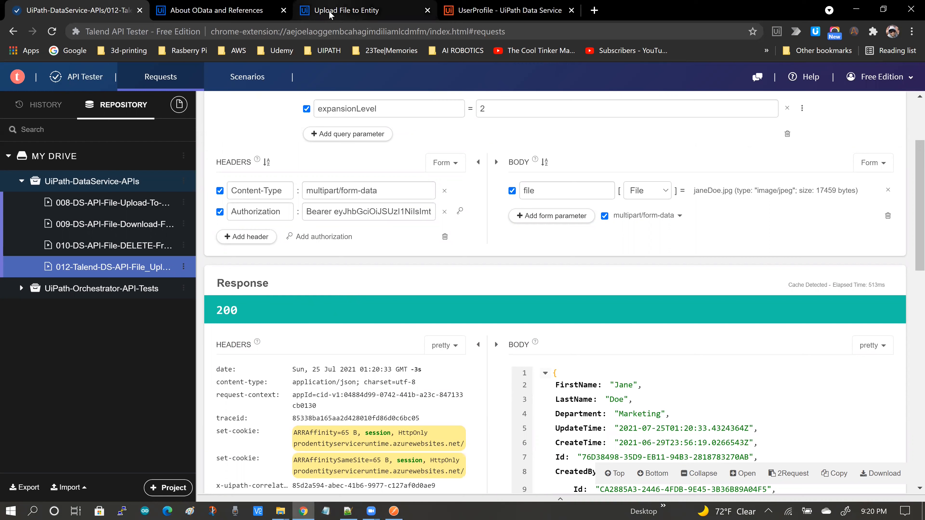
{"action": "left_click", "coordinate": [491, 13]}
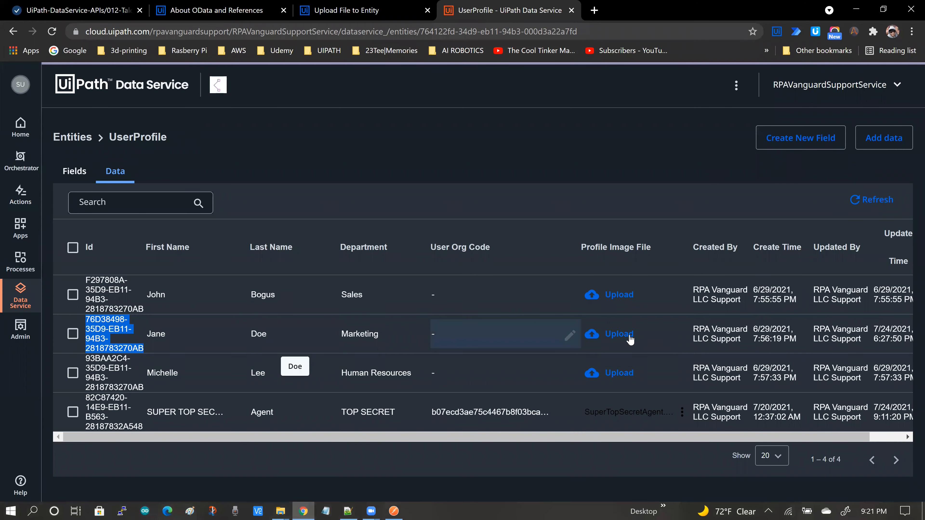
{"action": "left_click", "coordinate": [858, 201]}
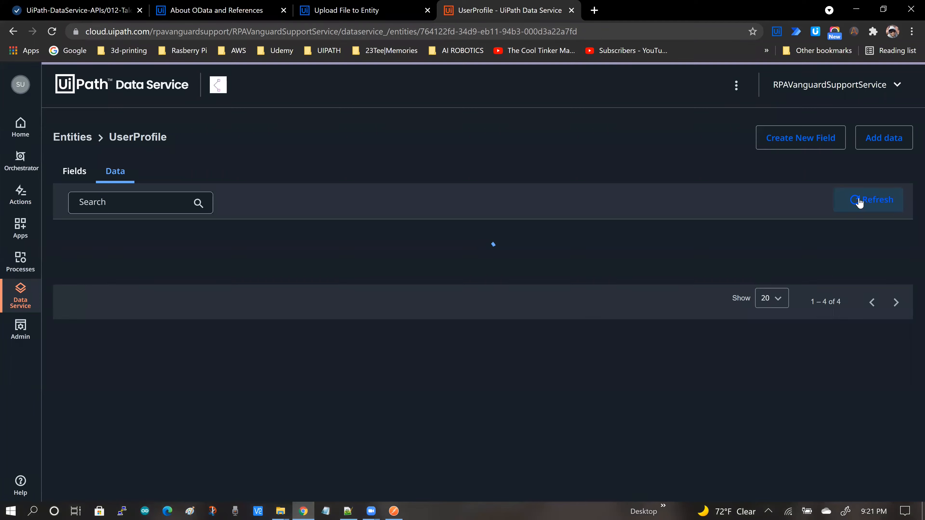
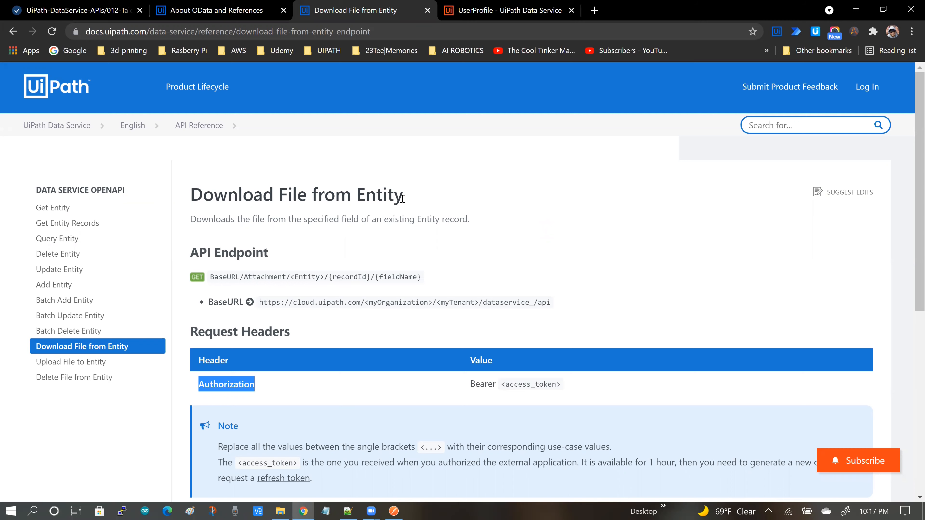
Check the UserProfile record that holds janeDoe.jpg and the base URL format in the Download File from Entity documentation.
{"action": "left_click", "coordinate": [508, 13]}
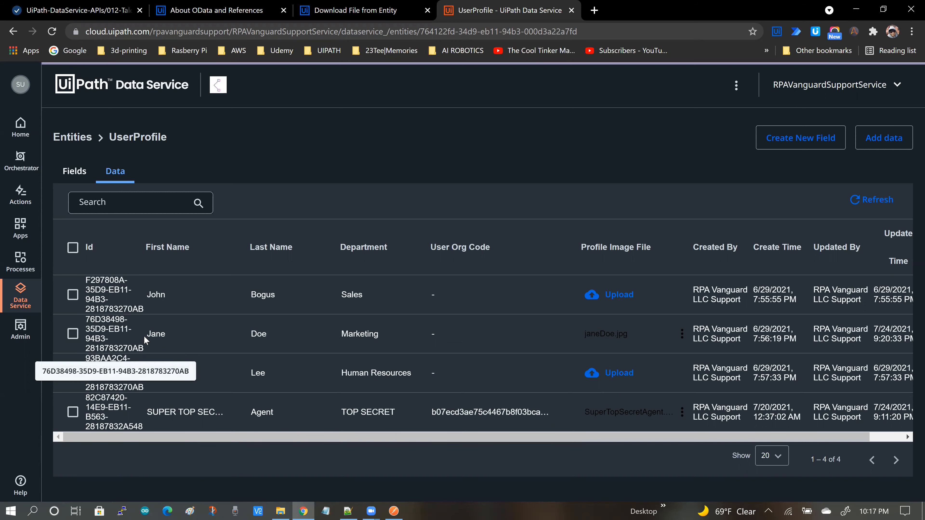
{"action": "key", "text": "ctrl+shift+Tab"}
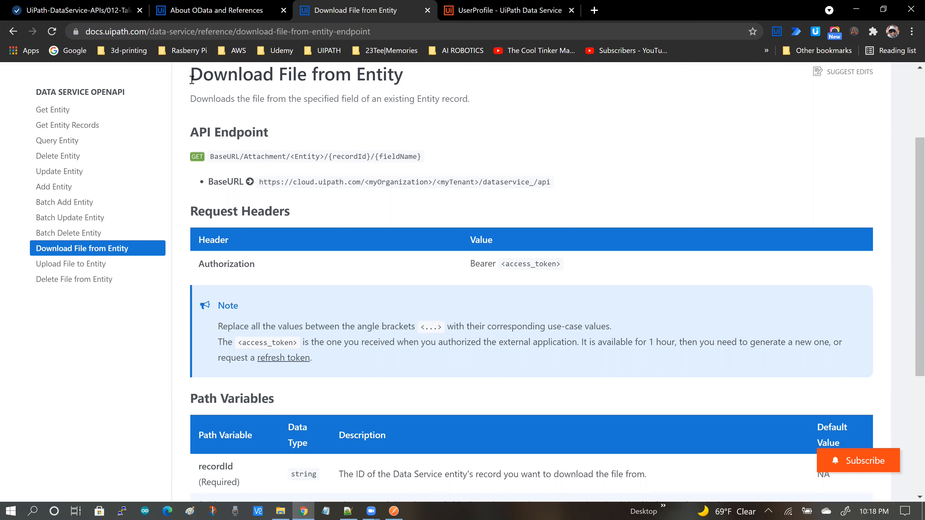
{"action": "left_click_drag", "start_coordinate": [260, 184], "coordinate": [574, 188]}
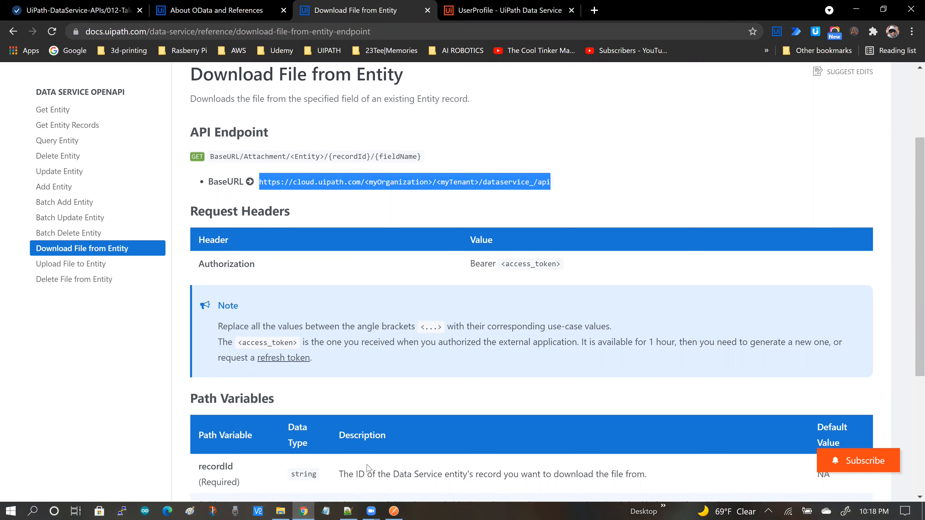
Switch to Notepad++ and review the base URL and the /Attachment/<Entity>/{recordId}/{fieldName} template in the download notes.
{"action": "left_click", "coordinate": [350, 510]}
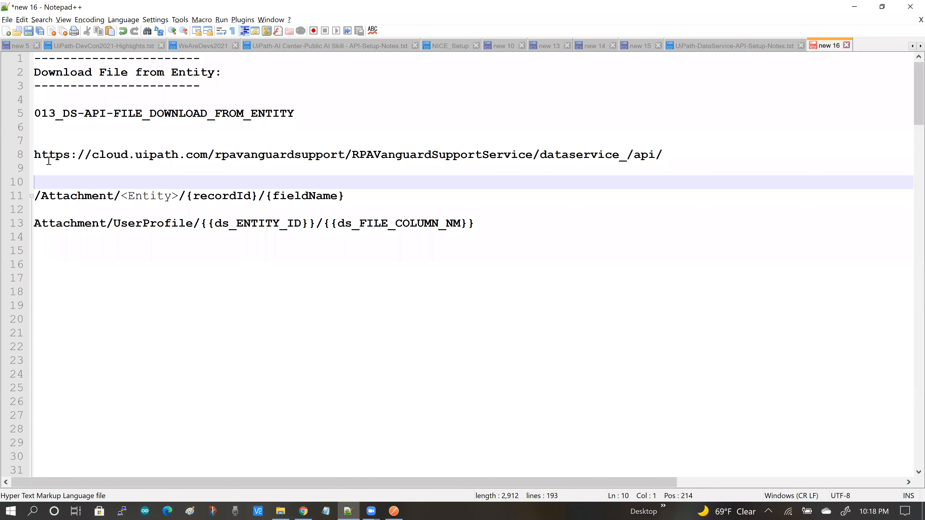
{"action": "left_click_drag", "start_coordinate": [34, 155], "coordinate": [664, 155]}
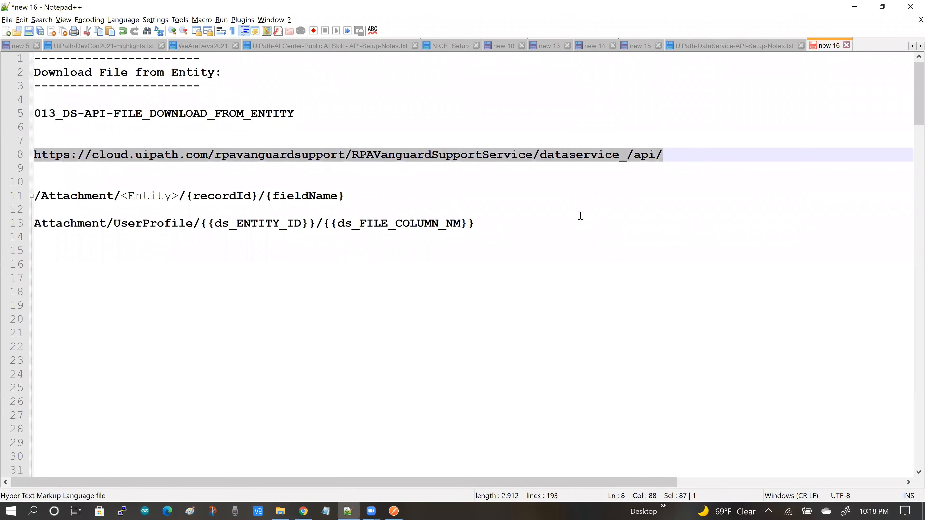
{"action": "left_click", "coordinate": [495, 276]}
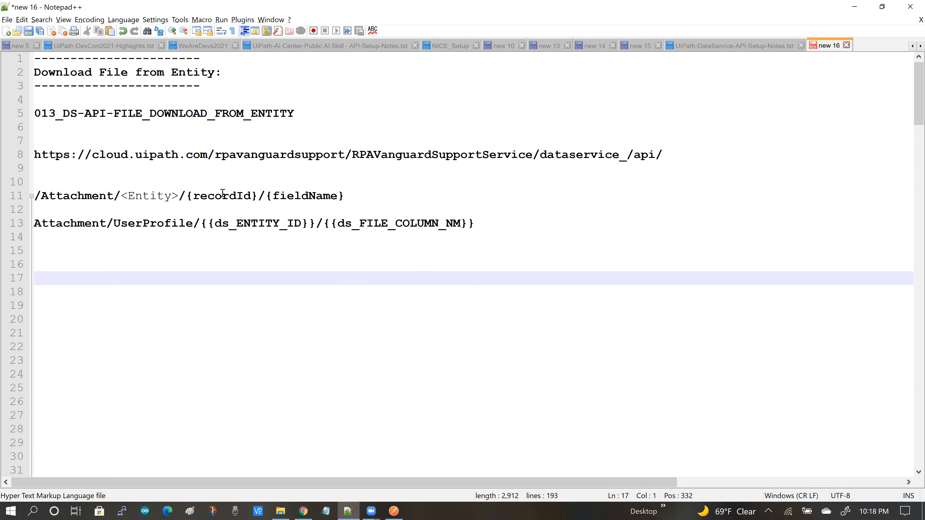
{"action": "left_click_drag", "start_coordinate": [35, 196], "coordinate": [350, 196]}
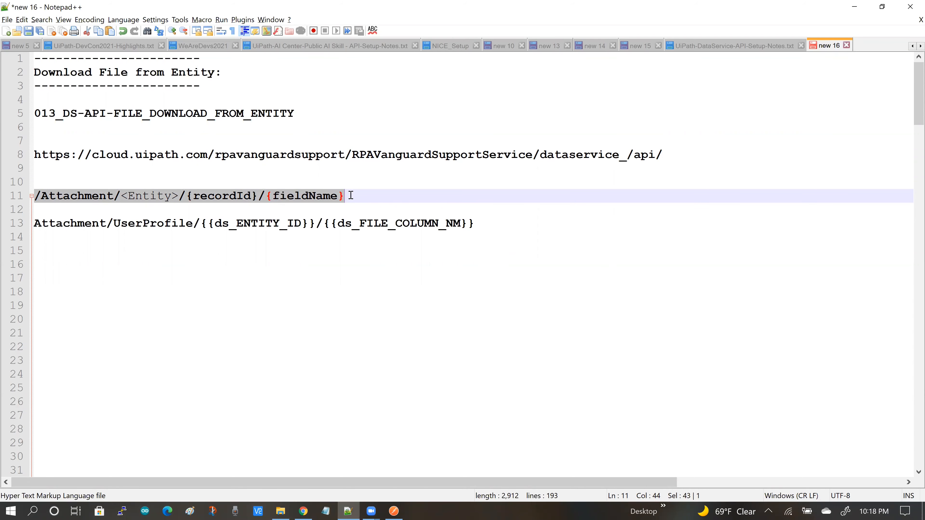
{"action": "left_click", "coordinate": [259, 291]}
{"action": "left_click_drag", "start_coordinate": [37, 197], "coordinate": [365, 197]}
Examine the Attachment, UserProfile, {{ds_ENTITY_ID}} and {{ds_FILE_COLUMN_NM}} parts of the prepared endpoint path.
{"action": "double_click", "coordinate": [61, 228]}
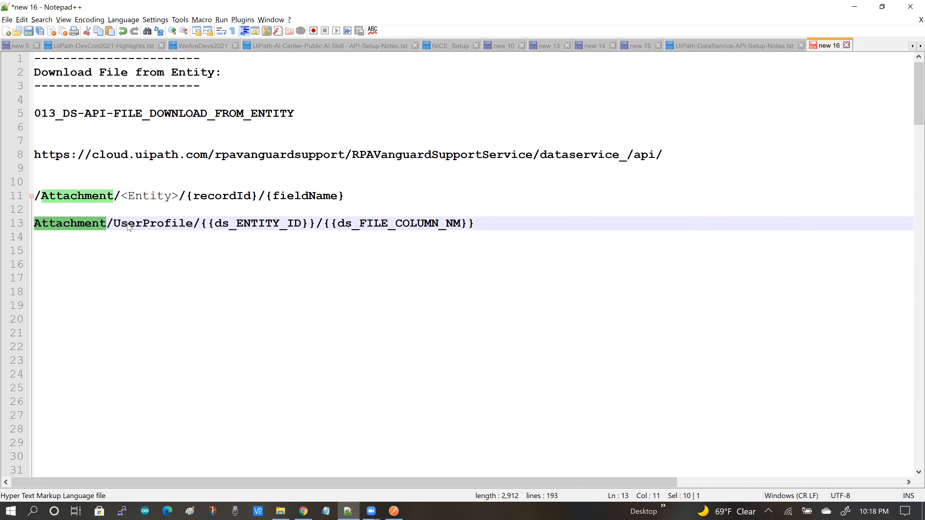
{"action": "double_click", "coordinate": [128, 223]}
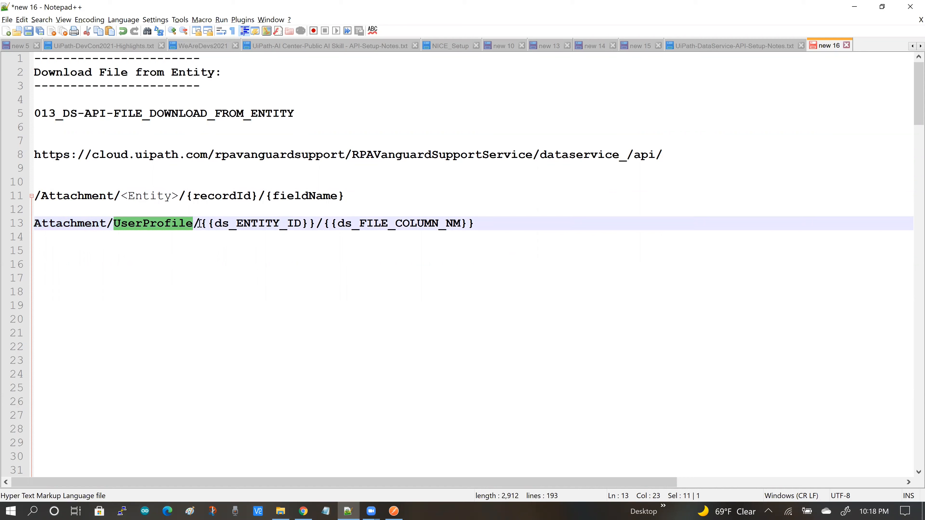
{"action": "left_click_drag", "start_coordinate": [200, 223], "coordinate": [313, 223]}
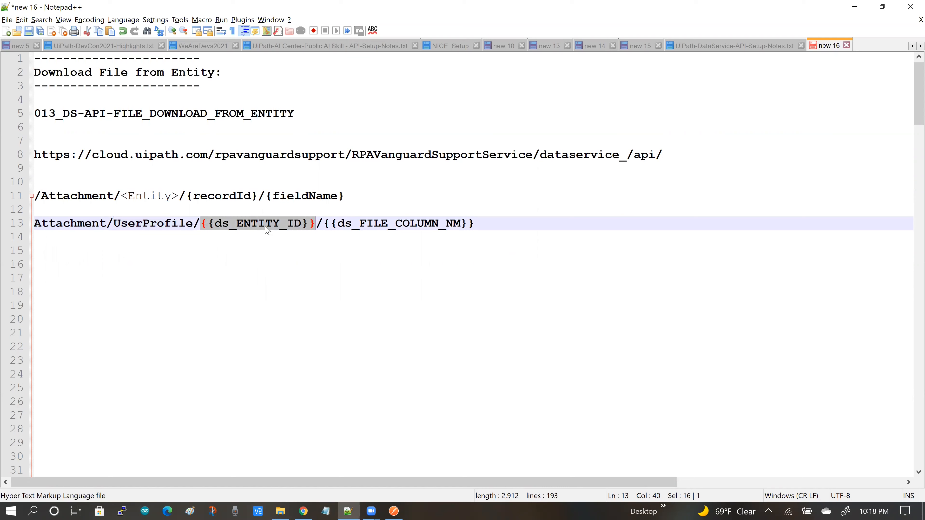
{"action": "double_click", "coordinate": [244, 226]}
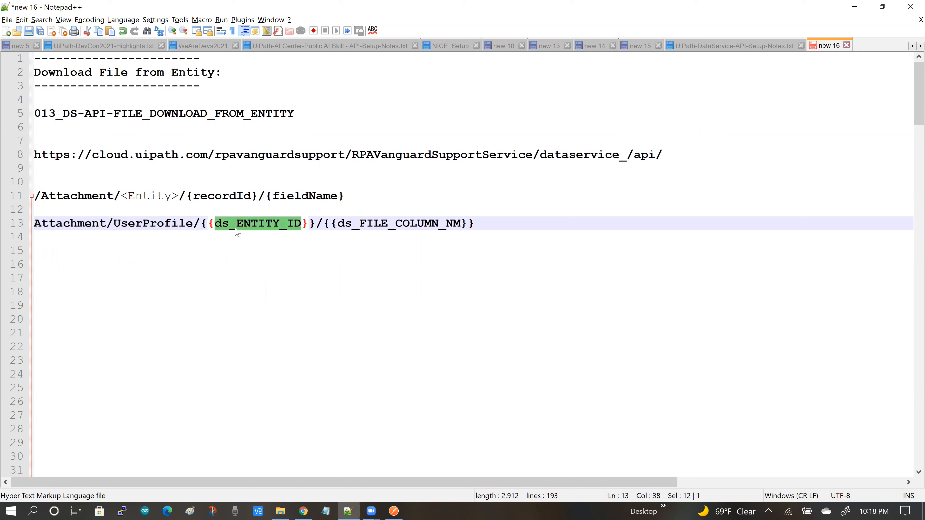
{"action": "left_click", "coordinate": [345, 249]}
{"action": "left_click_drag", "start_coordinate": [325, 224], "coordinate": [478, 224]}
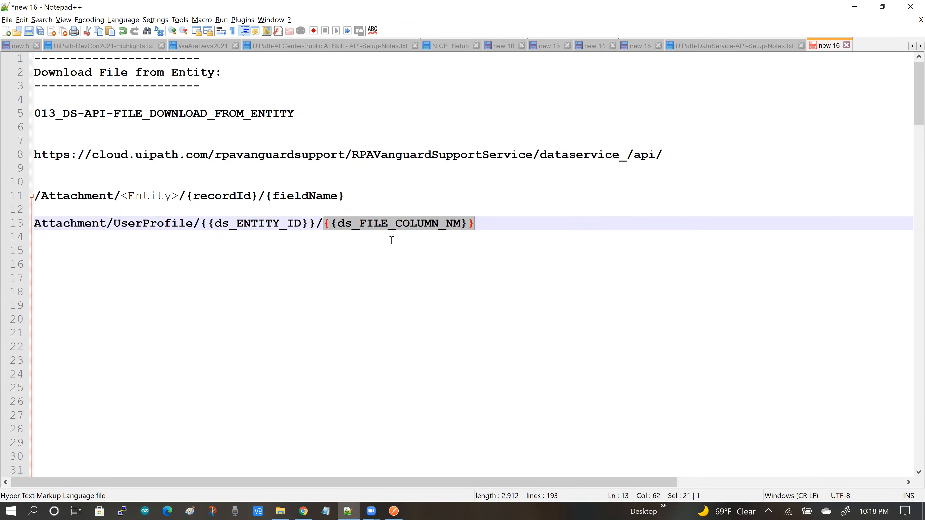
{"action": "left_click", "coordinate": [380, 239]}
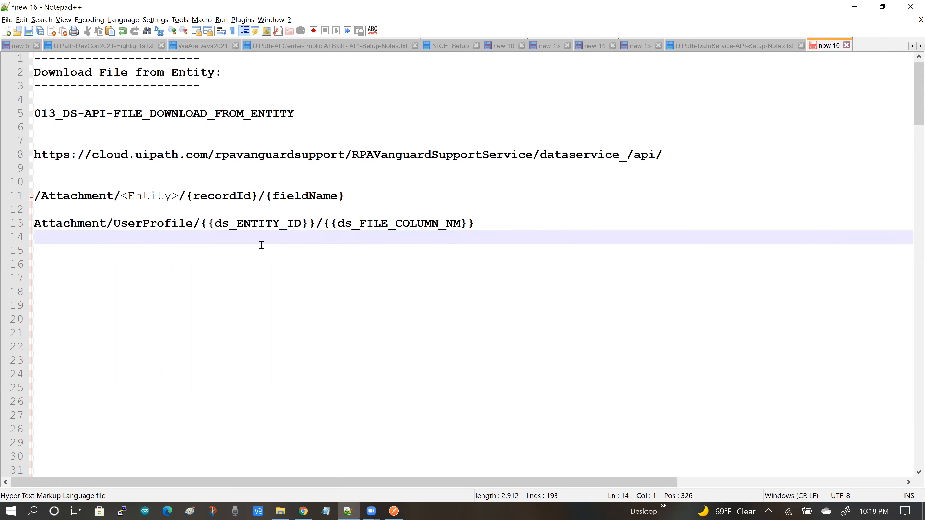
Append Attachment/UserProfile/{{ds_ENTITY_ID}}/{{ds_FILE_COLUMN_NM}} to the base URL in the notes and copy the complete URL.
{"action": "left_click_drag", "start_coordinate": [474, 224], "coordinate": [35, 226]}
{"action": "key", "text": "ctrl+c"}
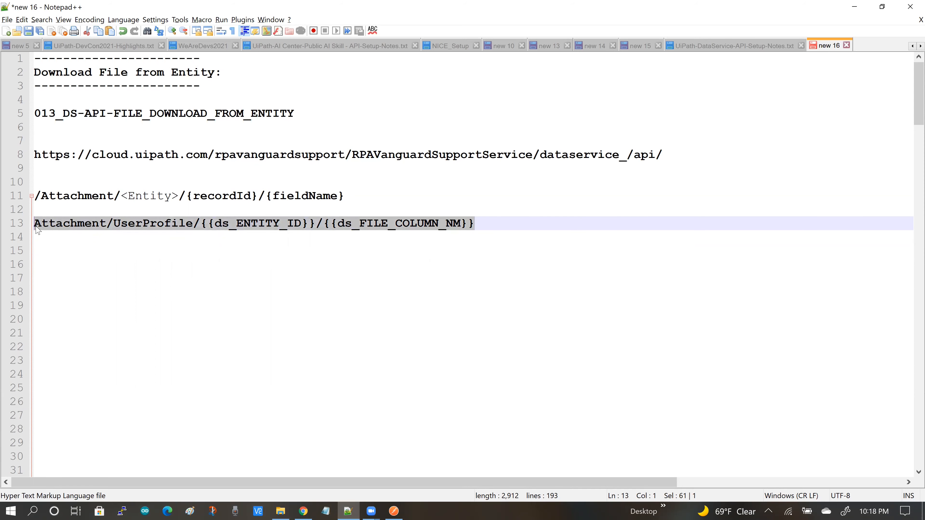
{"action": "left_click", "coordinate": [666, 158]}
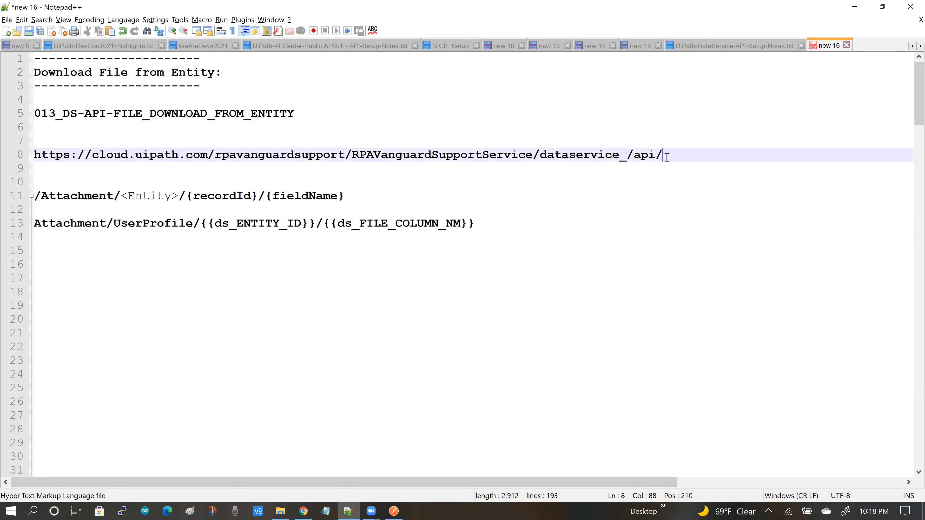
{"action": "key", "text": "ctrl+v"}
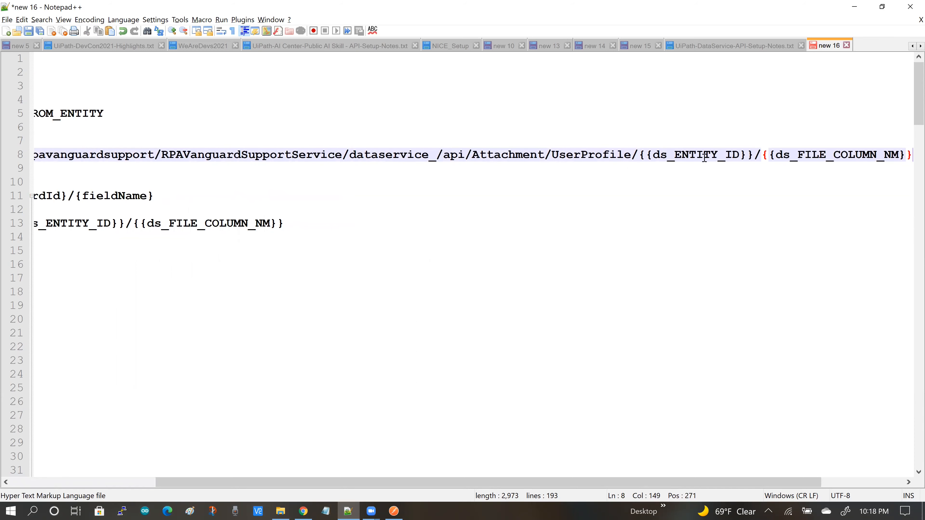
{"action": "left_click", "coordinate": [695, 158], "text": "shift"}
{"action": "key", "text": "shift+Home"}
{"action": "key", "text": "ctrl+c"}
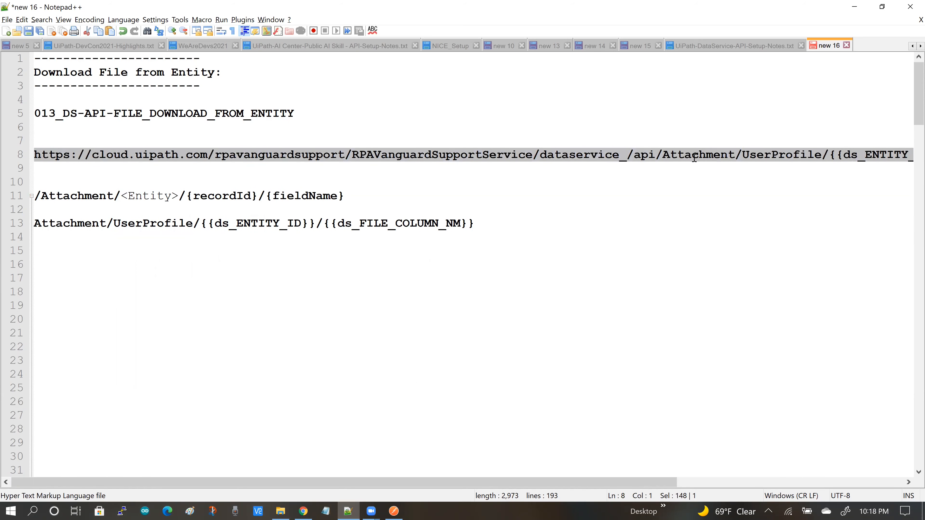
{"action": "left_click", "coordinate": [398, 270]}
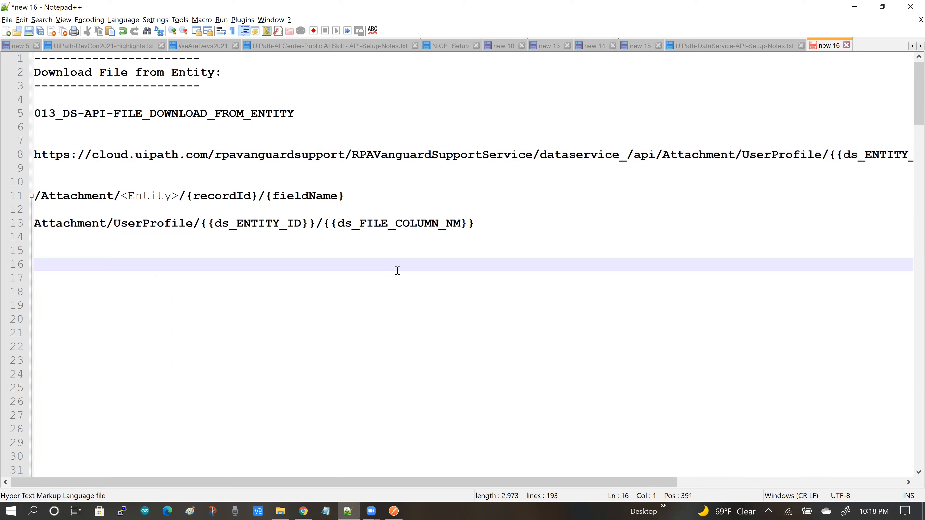
Switch to Postman and paste the copied download endpoint as the URL of the new GET request.
{"action": "key", "text": "alt+Tab"}
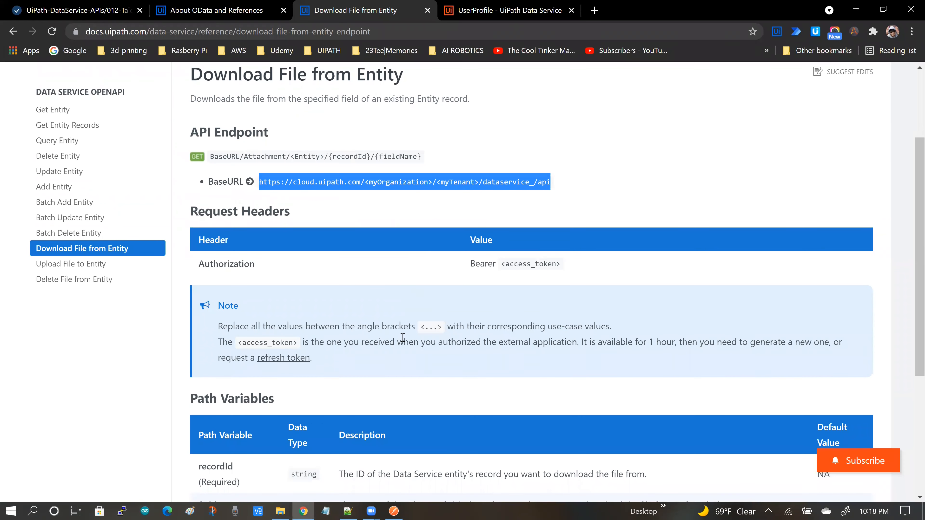
{"action": "left_click", "coordinate": [394, 511]}
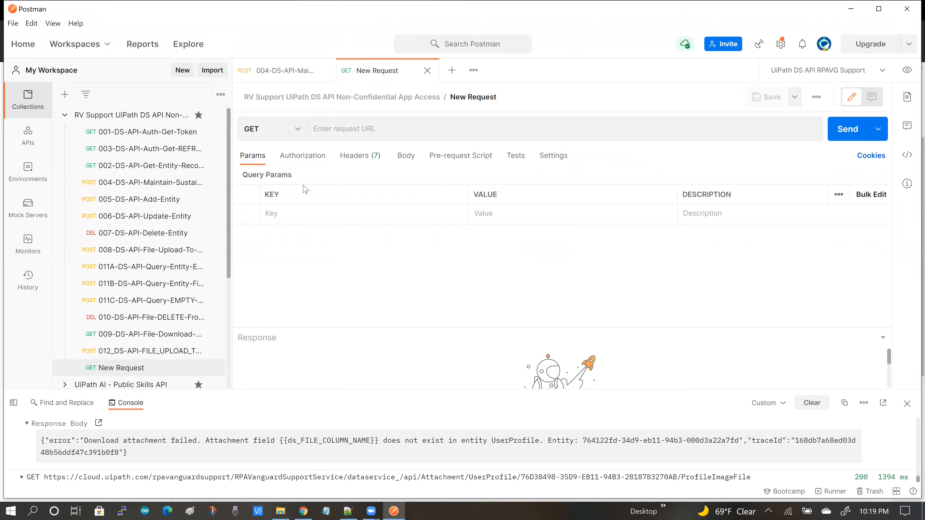
{"action": "left_click", "coordinate": [333, 128]}
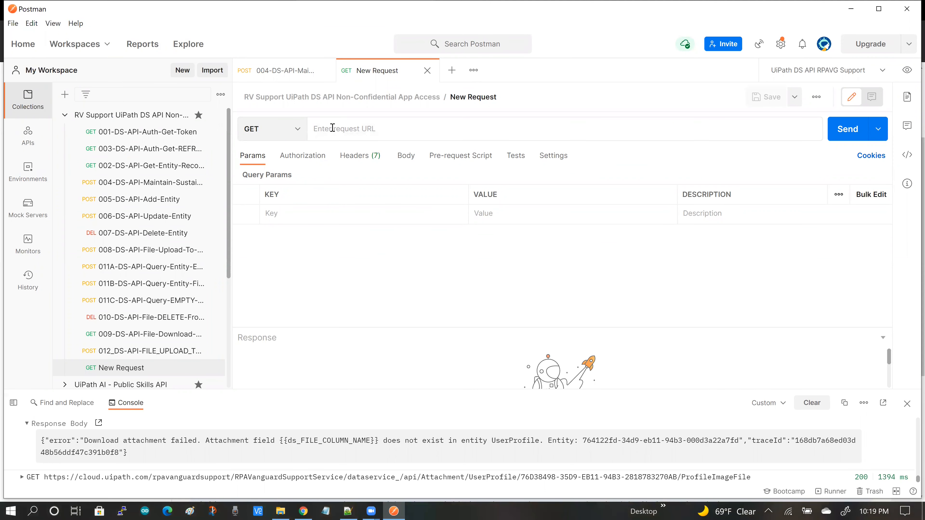
{"action": "key", "text": "ctrl+v"}
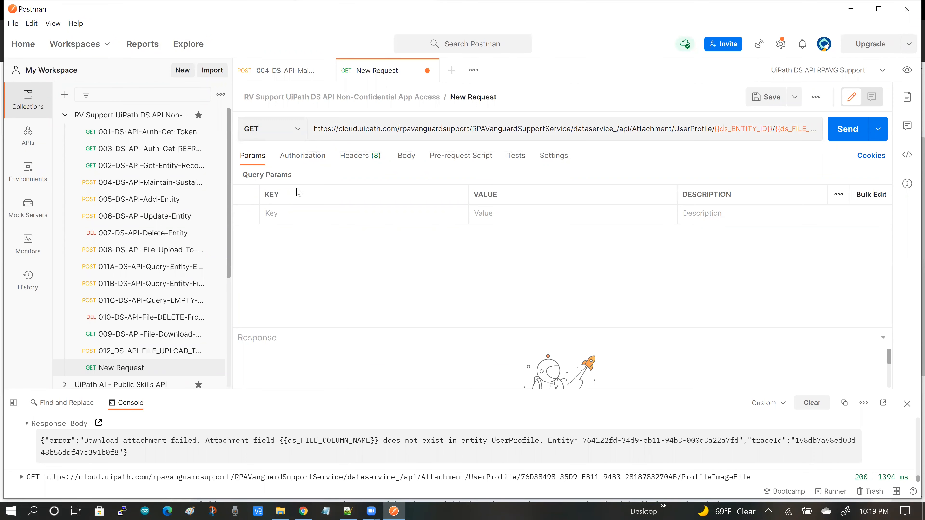
Set the new request's authorization type to Bearer Token.
{"action": "left_click", "coordinate": [301, 160]}
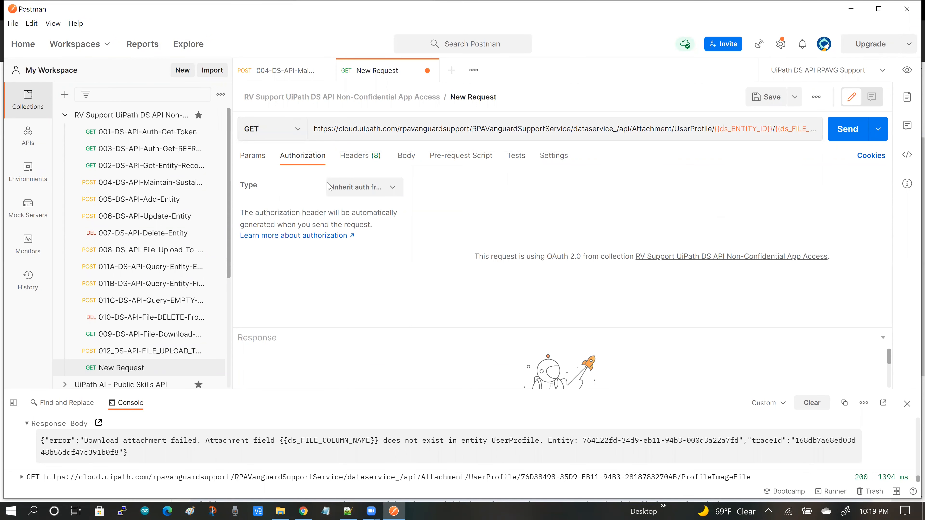
{"action": "left_click", "coordinate": [392, 192]}
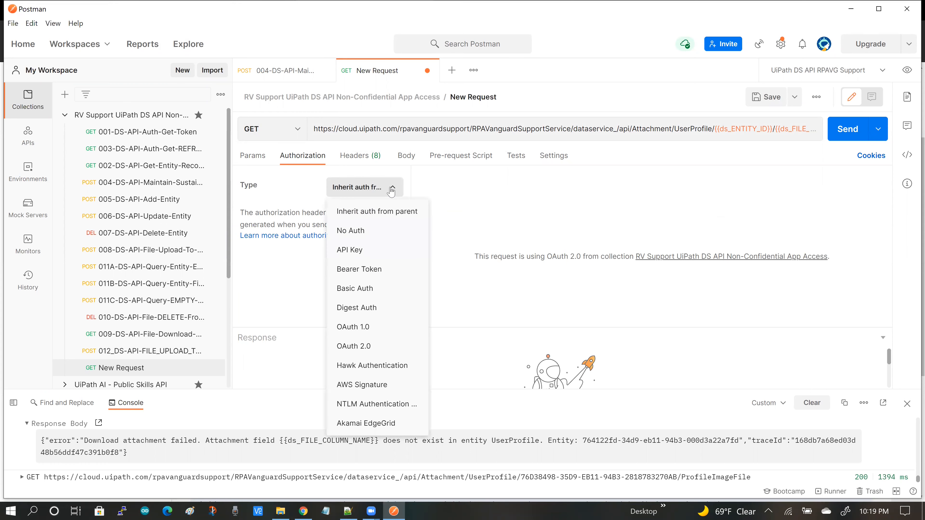
{"action": "left_click", "coordinate": [381, 270]}
{"action": "mouse_move", "coordinate": [661, 189]}
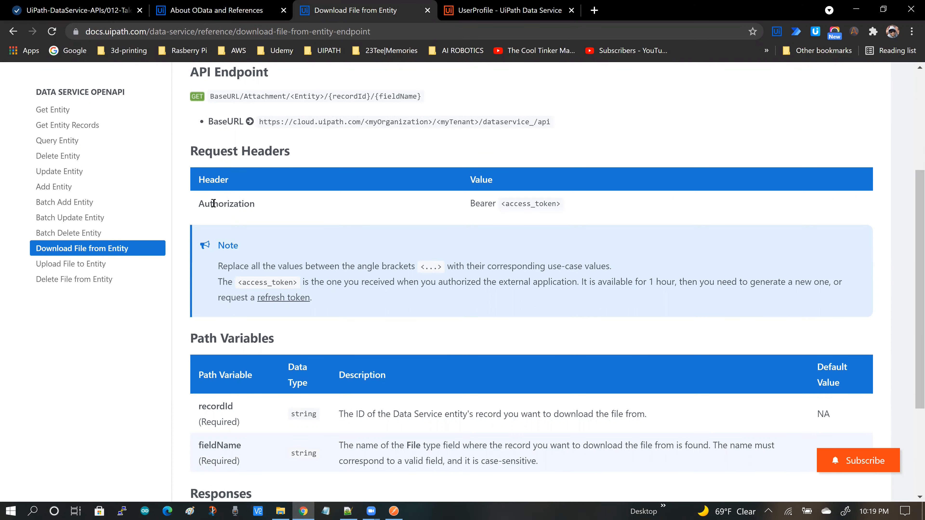
Review the authorization header, path variables and responses in the Download File from Entity documentation, and return to the Postman request.
{"action": "double_click", "coordinate": [213, 204]}
{"action": "left_click", "coordinate": [379, 215]}
{"action": "scroll", "coordinate": [377, 214], "scroll_direction": "down", "scroll_amount": 3}
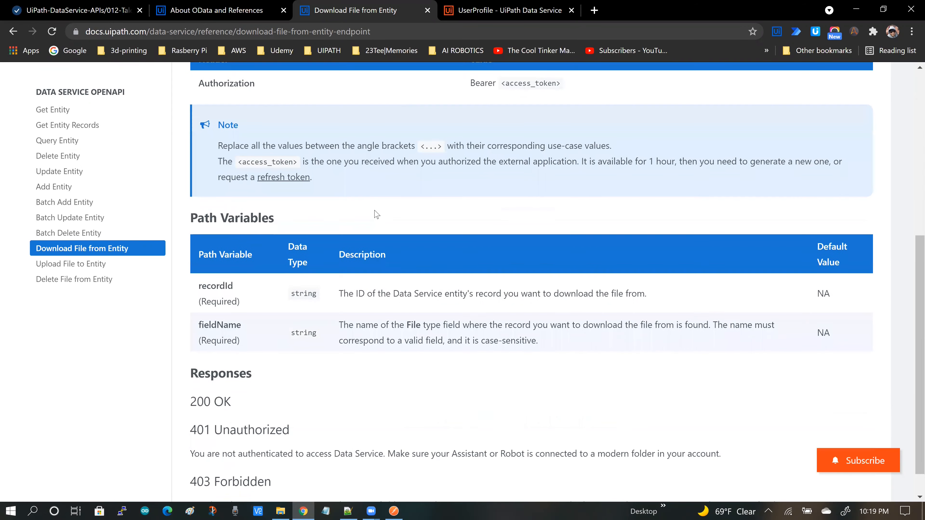
{"action": "left_click_drag", "start_coordinate": [182, 217], "coordinate": [287, 224]}
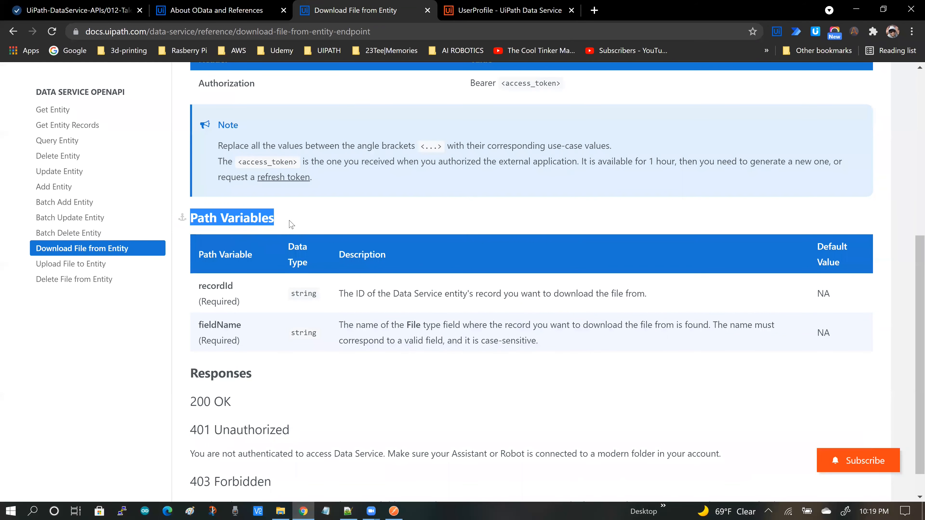
{"action": "scroll", "coordinate": [350, 368], "scroll_direction": "down", "scroll_amount": 1}
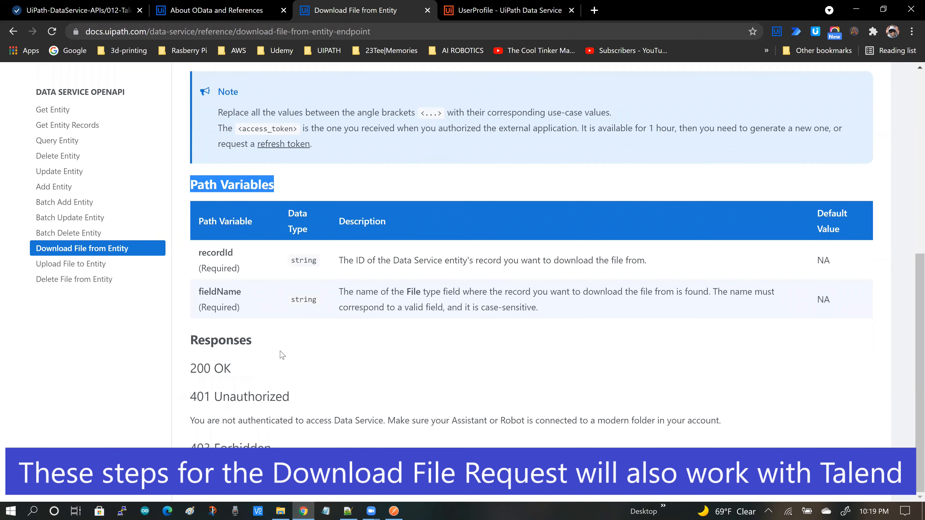
{"action": "scroll", "coordinate": [270, 225], "scroll_direction": "up", "scroll_amount": 5}
{"action": "scroll", "coordinate": [270, 225], "scroll_direction": "up", "scroll_amount": 4}
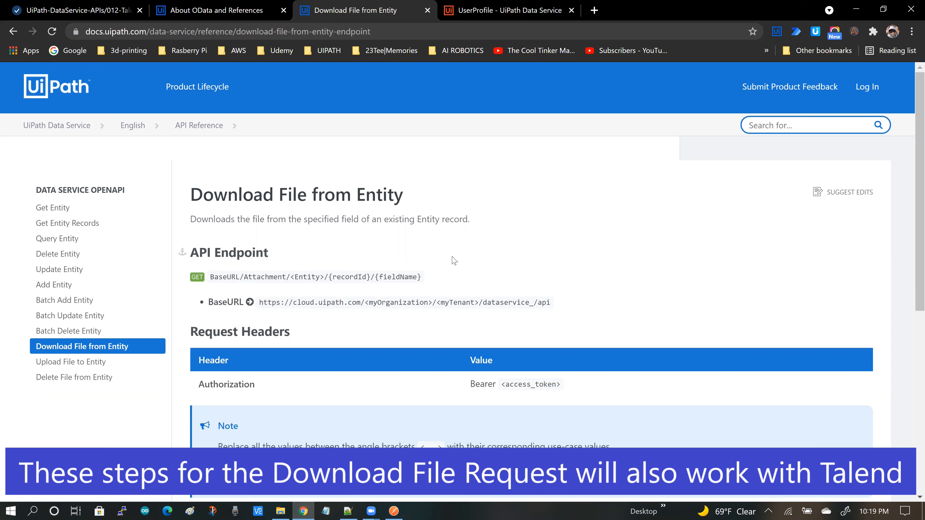
{"action": "key", "text": "alt+Tab"}
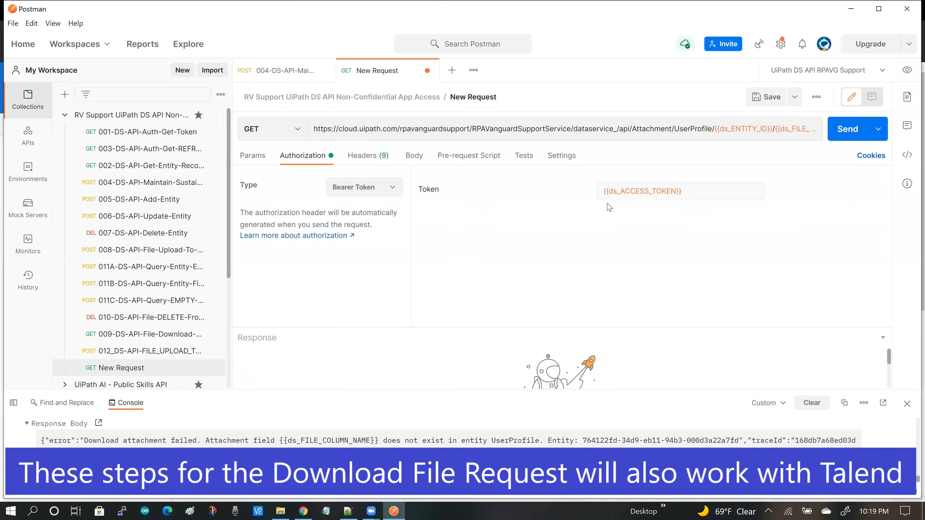
Compare the ID of the UserProfile record holding janeDoe.jpg with the ds_ENTITY_ID and ds_FILE_COLUMN_NM environment variables in Postman.
{"action": "mouse_move", "coordinate": [732, 131]}
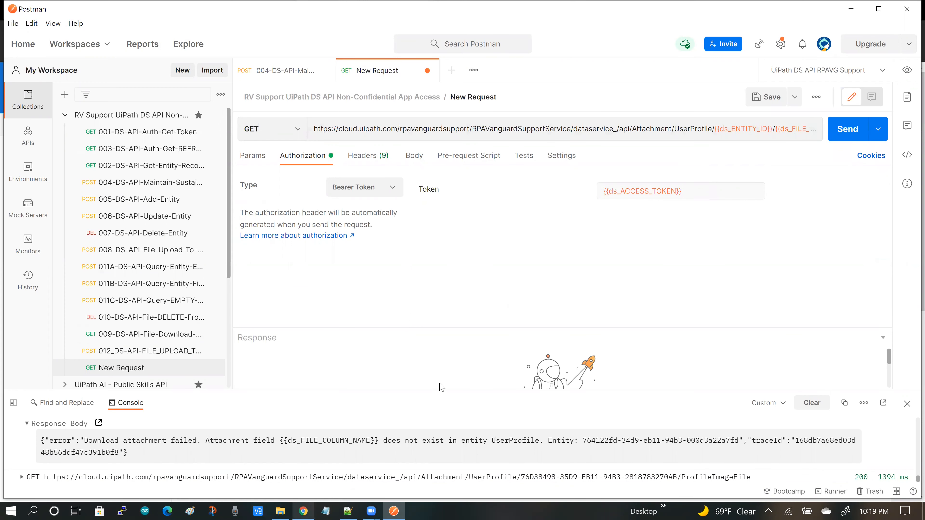
{"action": "key", "text": "alt+Tab"}
{"action": "left_click", "coordinate": [507, 15]}
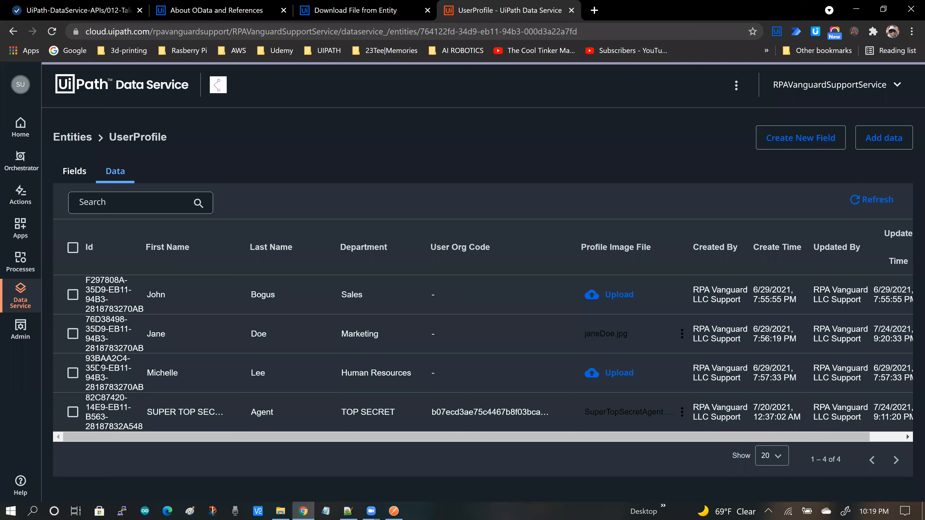
{"action": "left_click_drag", "start_coordinate": [86, 320], "coordinate": [144, 349]}
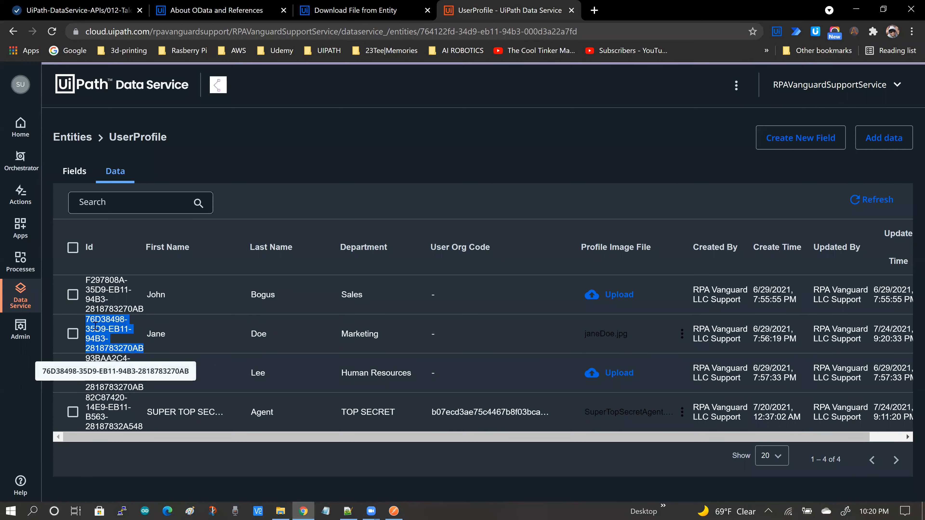
{"action": "left_click", "coordinate": [389, 510]}
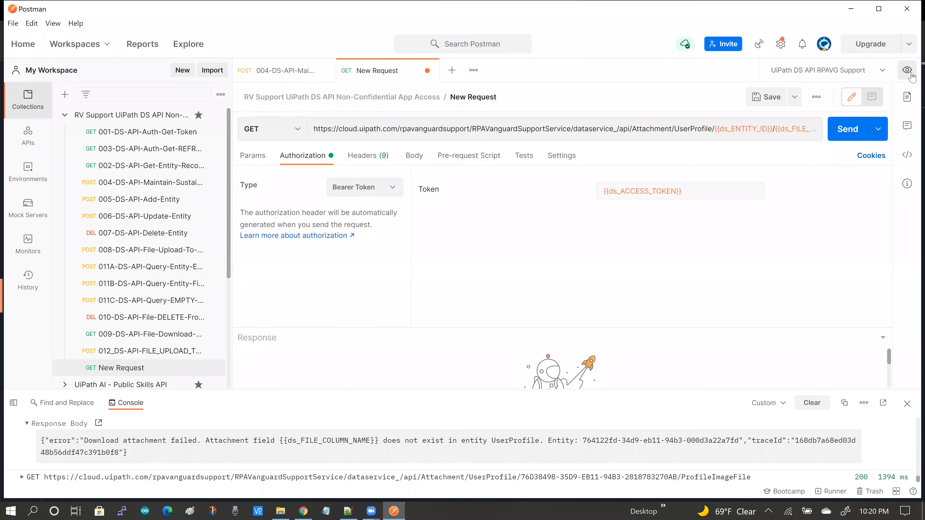
{"action": "left_click", "coordinate": [908, 70]}
{"action": "scroll", "coordinate": [629, 200], "scroll_direction": "down", "scroll_amount": 3}
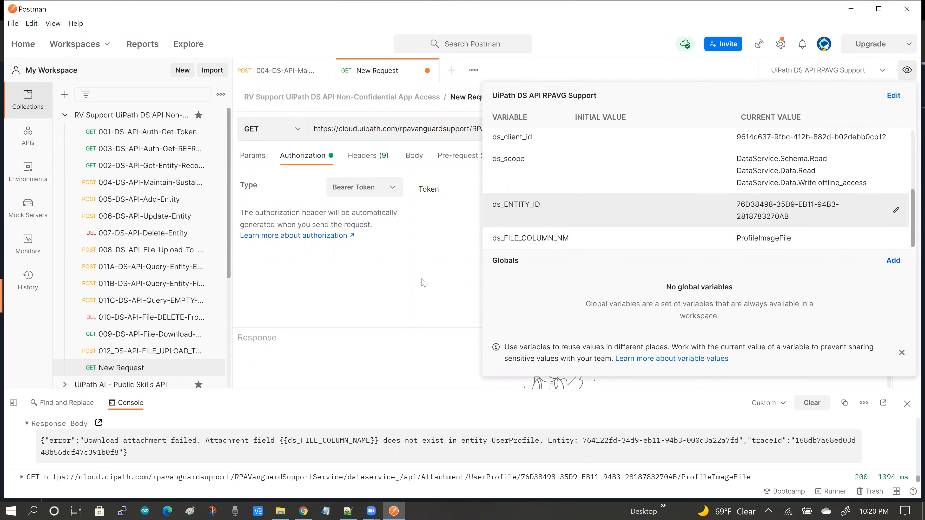
Copy the name 013_DS-API-FILE_DOWNLOAD_FROM_ENTITY from Notepad++, rename the new GET request in Postman with it, and save the request.
{"action": "left_click", "coordinate": [391, 285]}
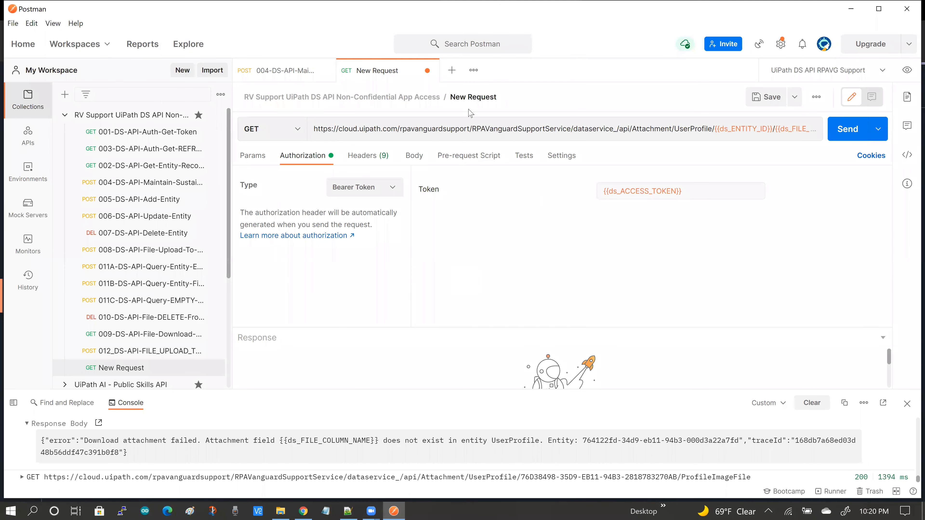
{"action": "left_click", "coordinate": [349, 511]}
{"action": "triple_click", "coordinate": [97, 114]}
{"action": "key", "text": "ctrl+c"}
{"action": "key", "text": "alt+Tab"}
{"action": "left_click", "coordinate": [507, 97]}
{"action": "key", "text": "ctrl+v"}
{"action": "key", "text": "Return"}
{"action": "left_click", "coordinate": [767, 97]}
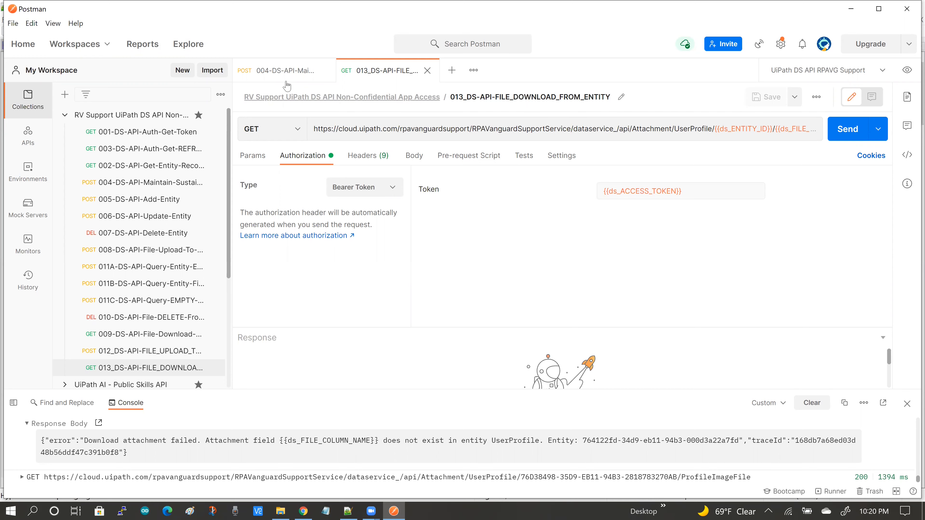
Send 004-DS-API-Maintain-Sustained-Token-Request to refresh the tokens, and clear the console.
{"action": "left_click", "coordinate": [282, 74]}
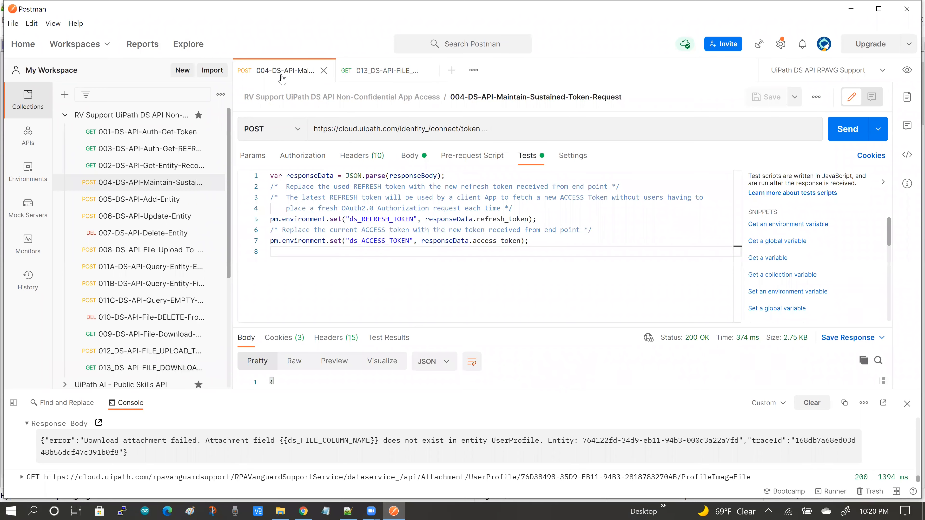
{"action": "left_click", "coordinate": [839, 135]}
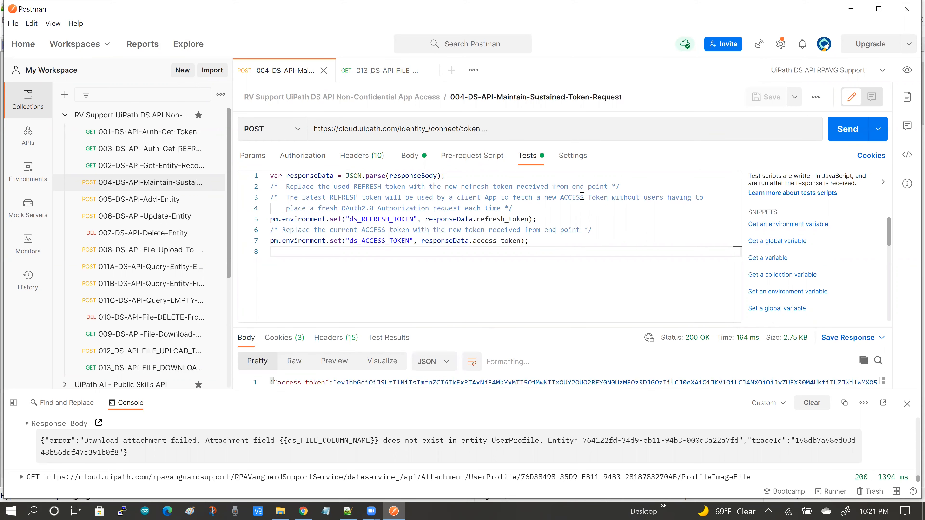
{"action": "left_click", "coordinate": [812, 403]}
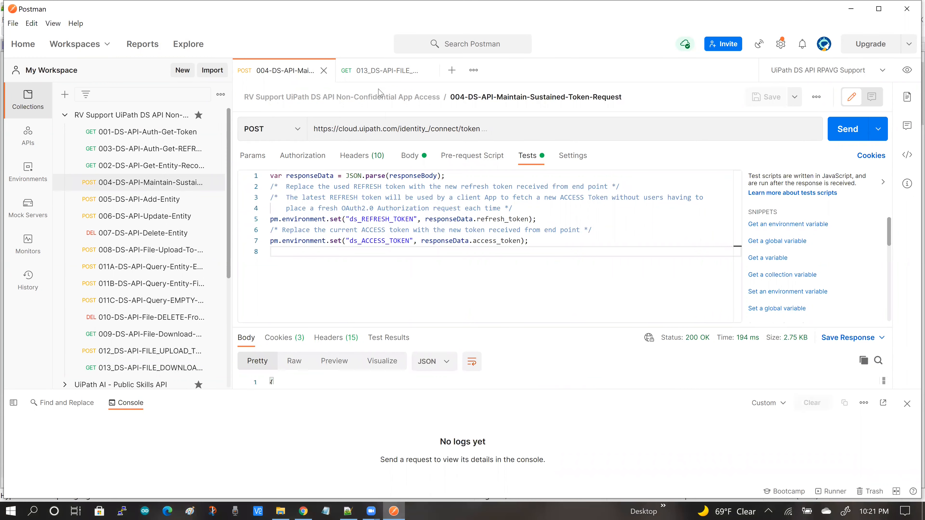
Send the 013_DS-API-FILE_DOWNLOAD_FROM_ENTITY request and enlarge the response area.
{"action": "left_click", "coordinate": [374, 77]}
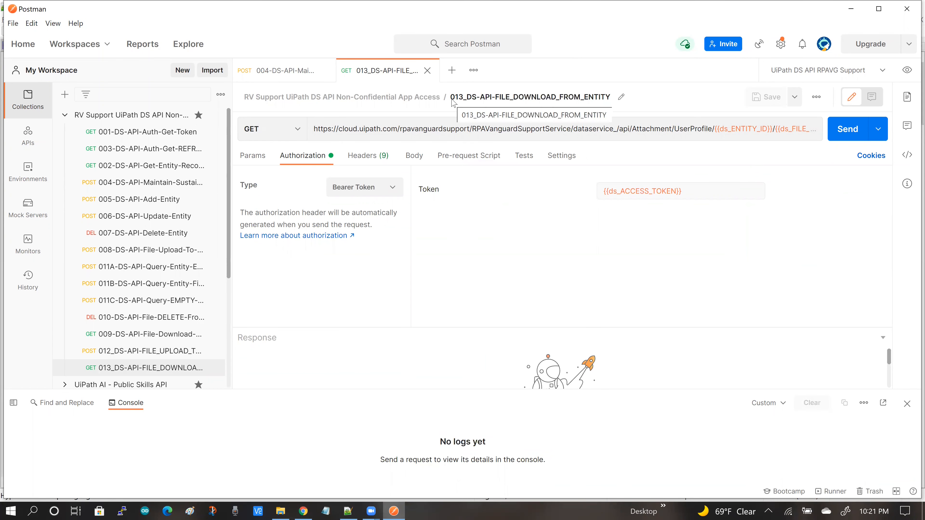
{"action": "left_click", "coordinate": [843, 133]}
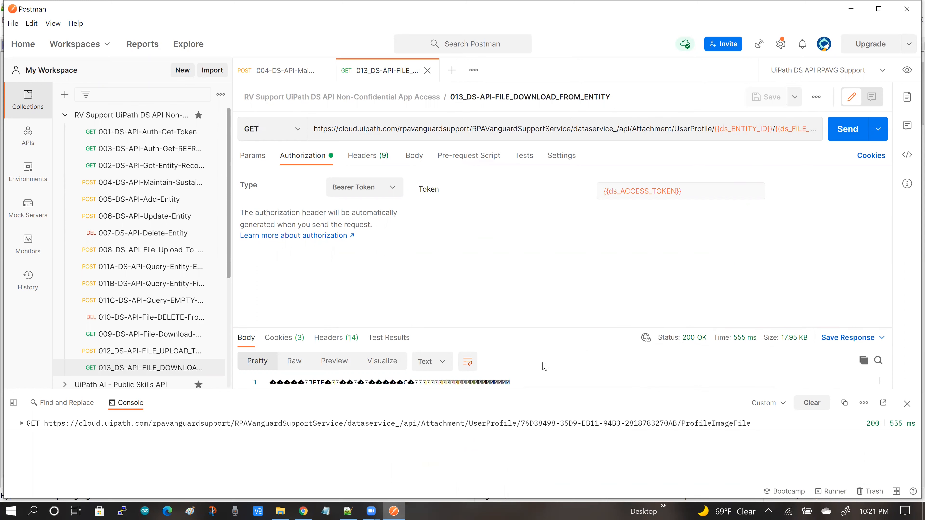
{"action": "left_click_drag", "start_coordinate": [539, 327], "coordinate": [543, 274]}
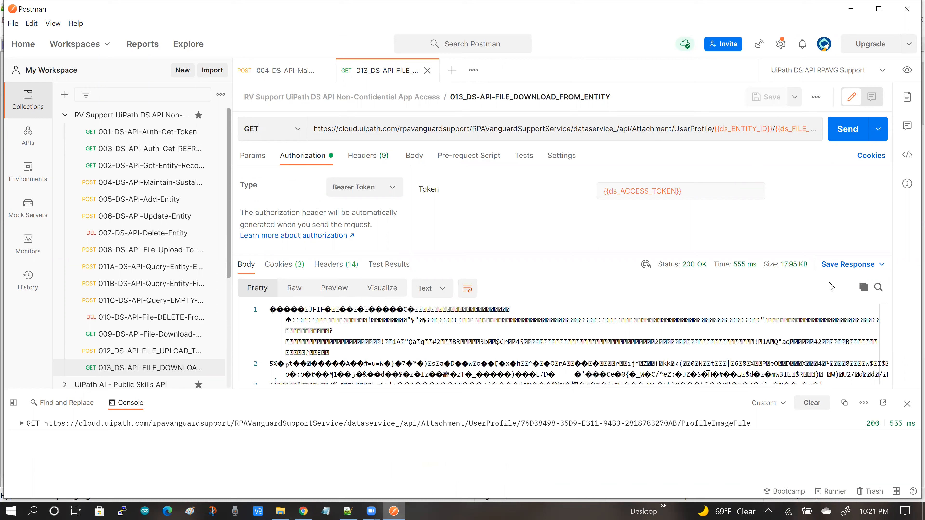
Save the response to a file named janeDoe_downloaded_from_ds.png and look at it in the files folder in File Explorer.
{"action": "left_click", "coordinate": [880, 266]}
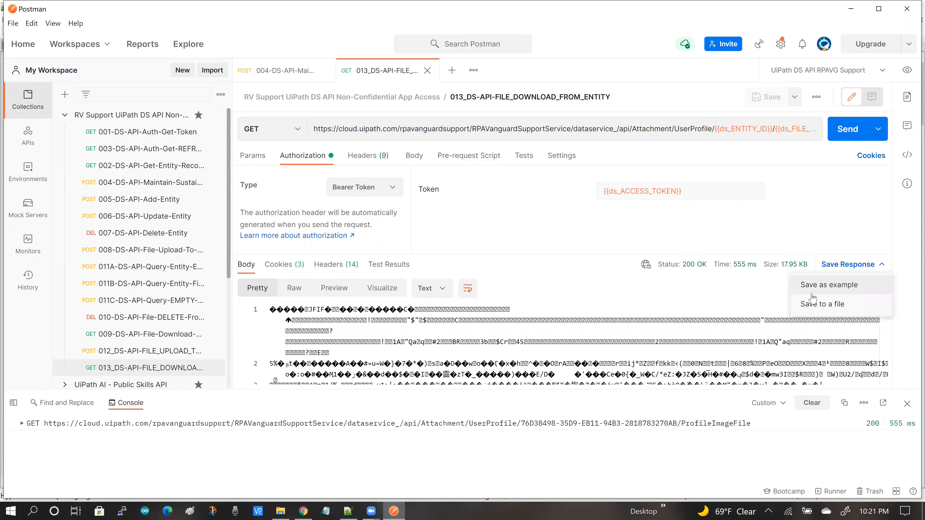
{"action": "left_click", "coordinate": [821, 306]}
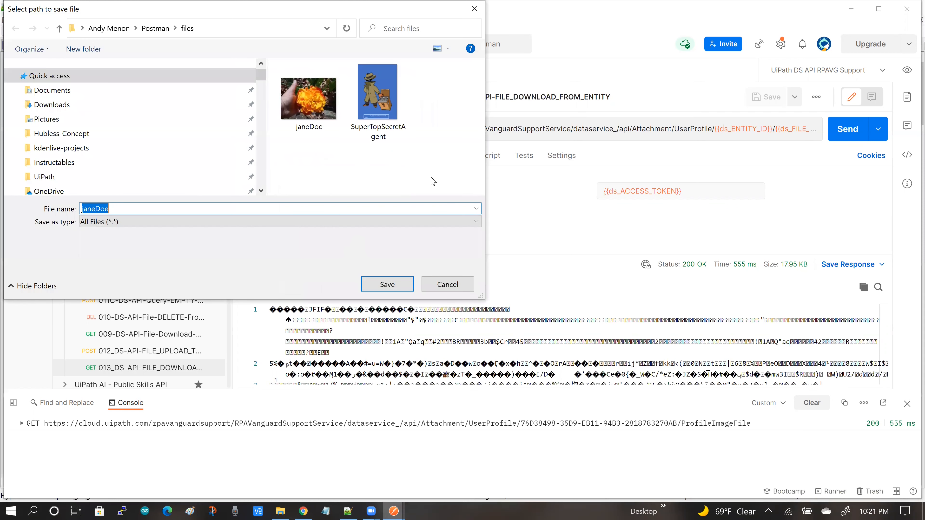
{"action": "left_click", "coordinate": [159, 210]}
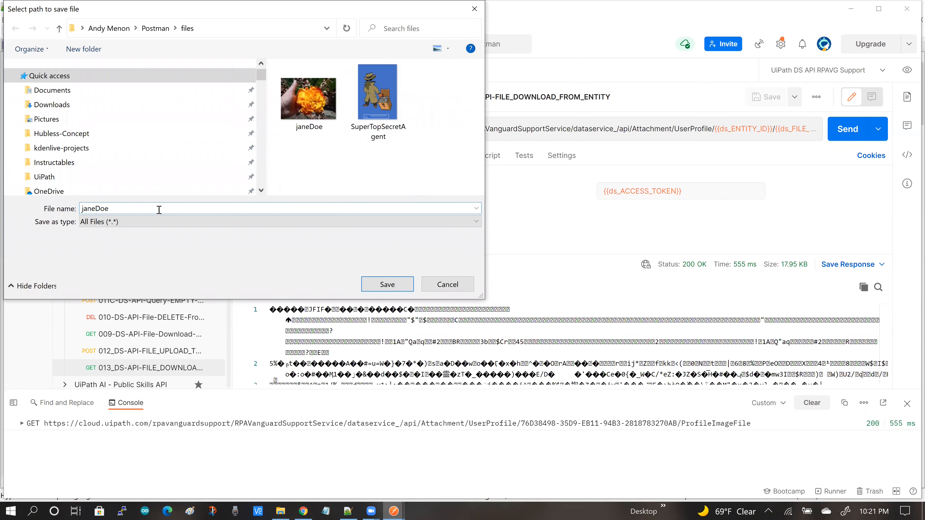
{"action": "type", "text": "_downloaded_from_ds.png"}
{"action": "left_click", "coordinate": [382, 287]}
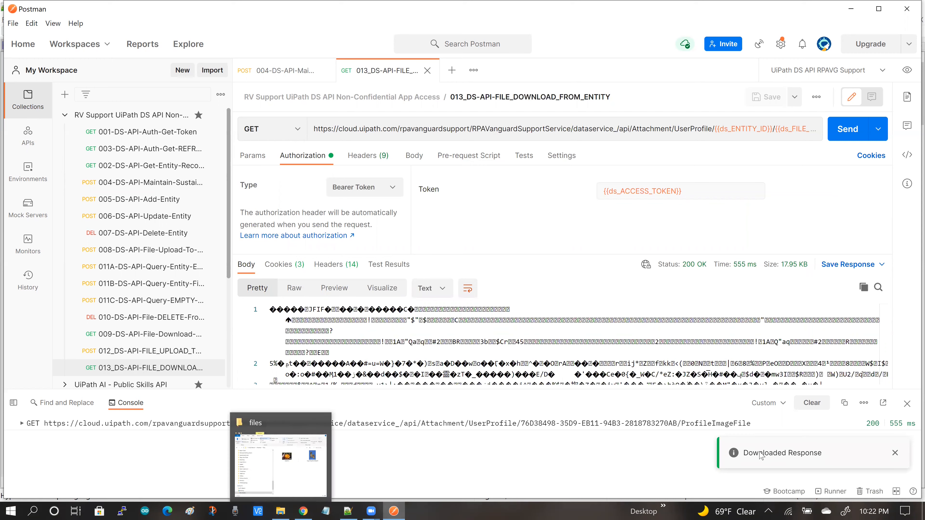
{"action": "left_click", "coordinate": [280, 510]}
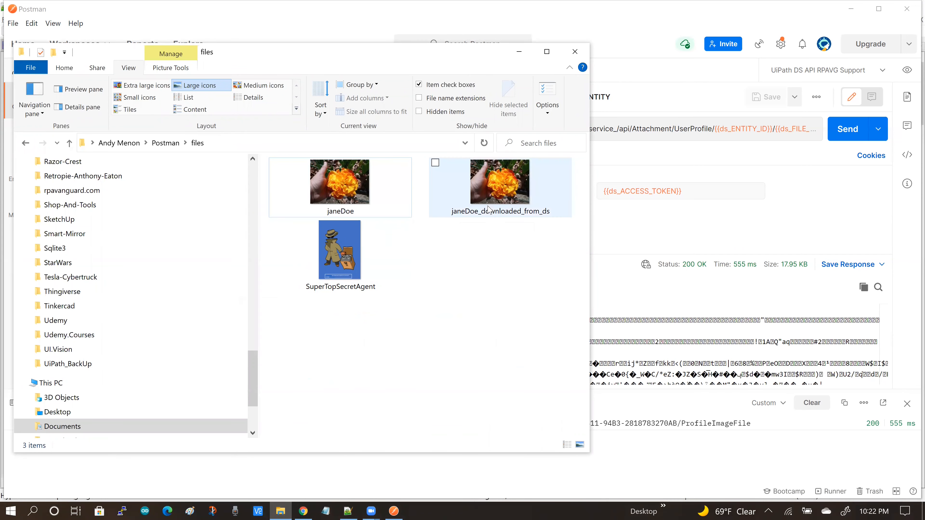
{"action": "mouse_move", "coordinate": [505, 213]}
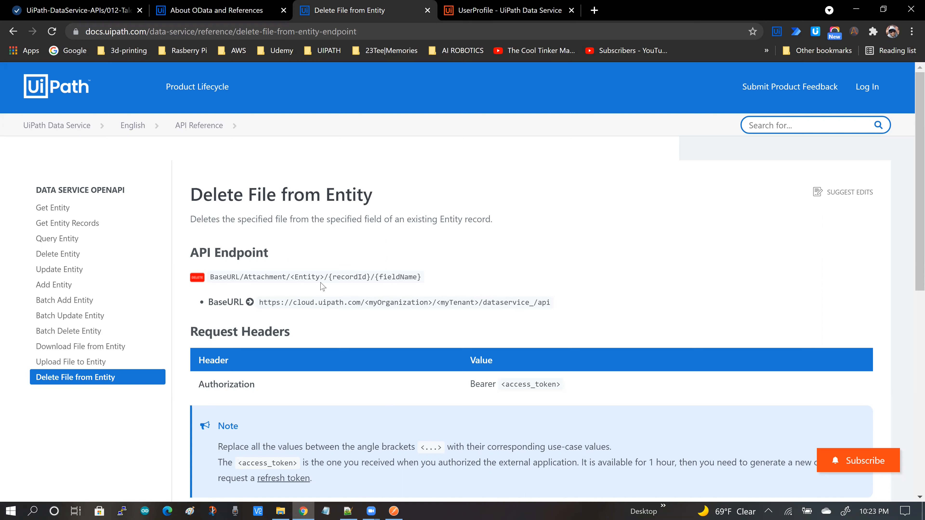
Review the Delete File from Entity endpoint in the documentation, and add a DELETE request to the RV Support UiPath DS API collection in Postman.
{"action": "left_click_drag", "start_coordinate": [263, 303], "coordinate": [562, 310]}
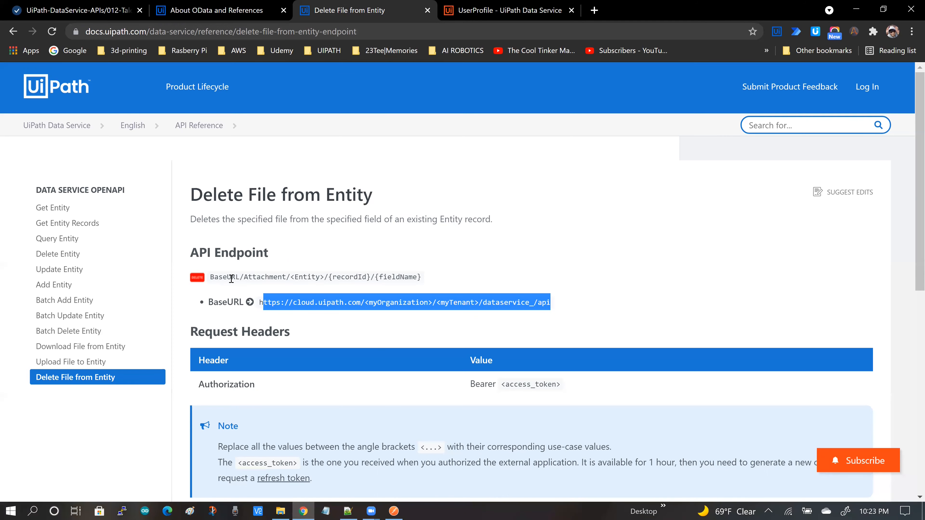
{"action": "left_click", "coordinate": [445, 322]}
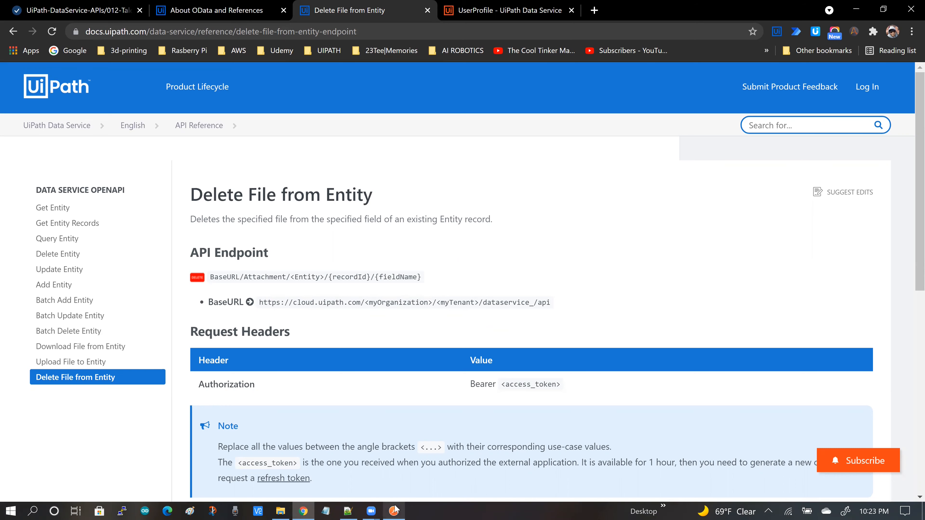
{"action": "key", "text": "alt+Tab"}
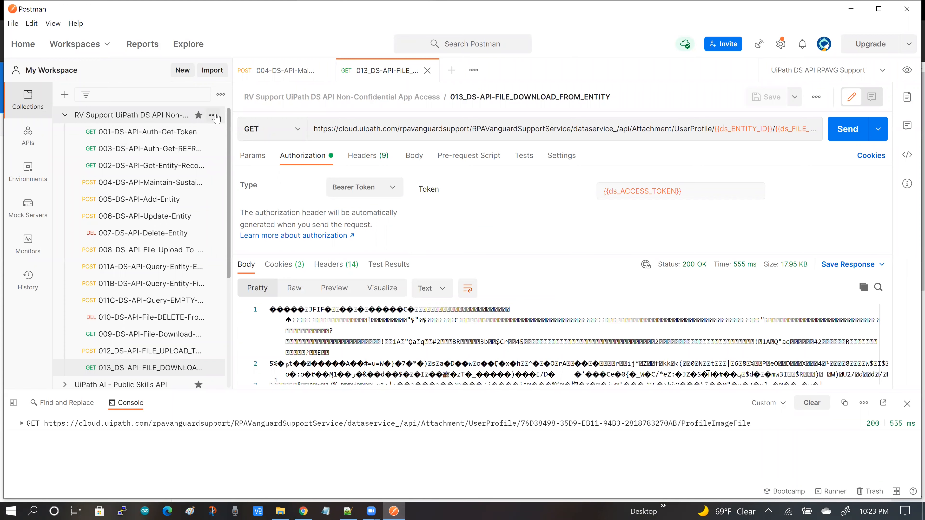
{"action": "left_click", "coordinate": [213, 116]}
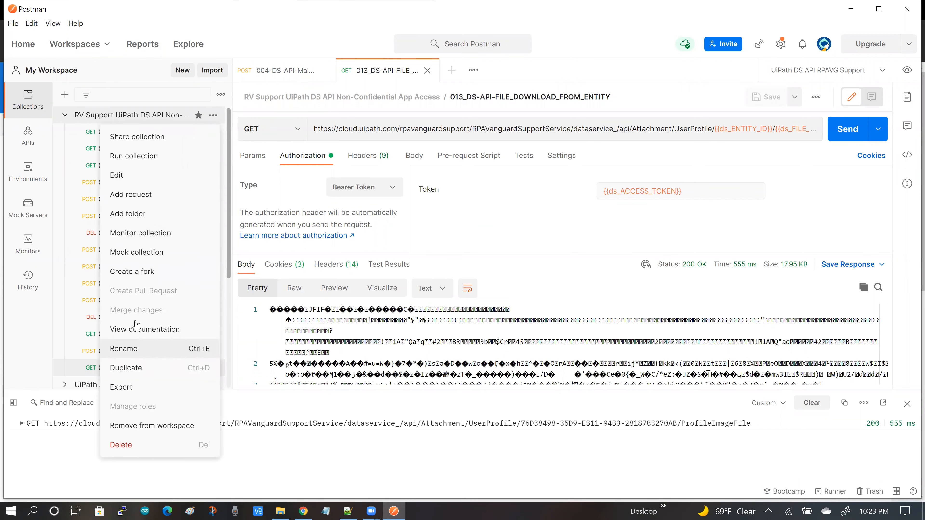
{"action": "left_click", "coordinate": [140, 202]}
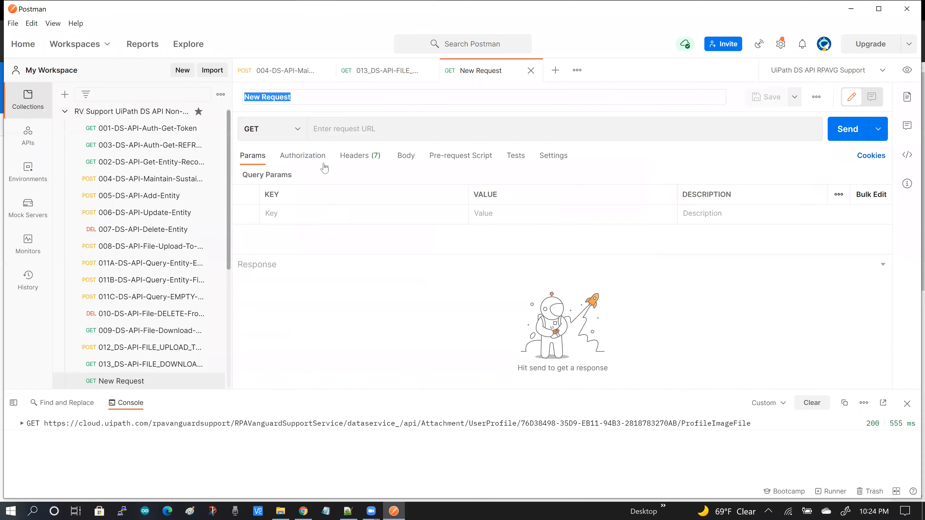
{"action": "left_click", "coordinate": [298, 134]}
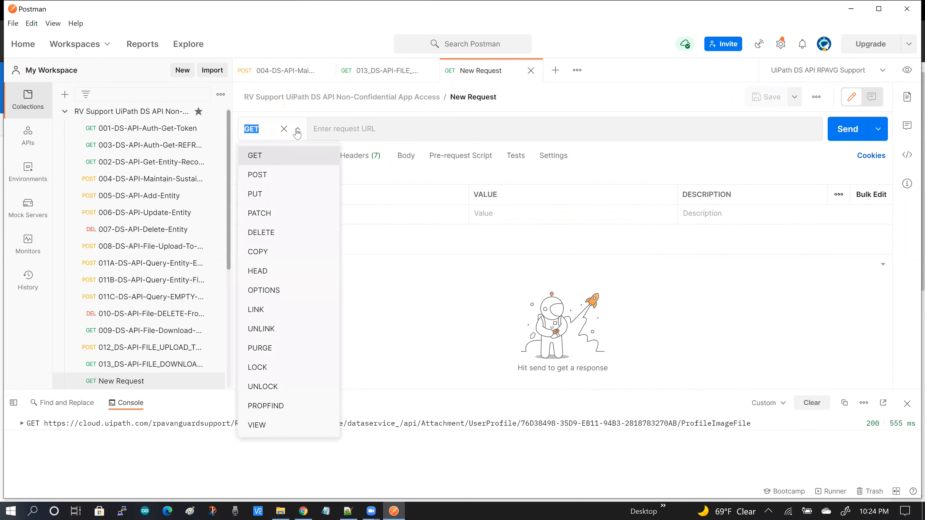
{"action": "left_click", "coordinate": [268, 233]}
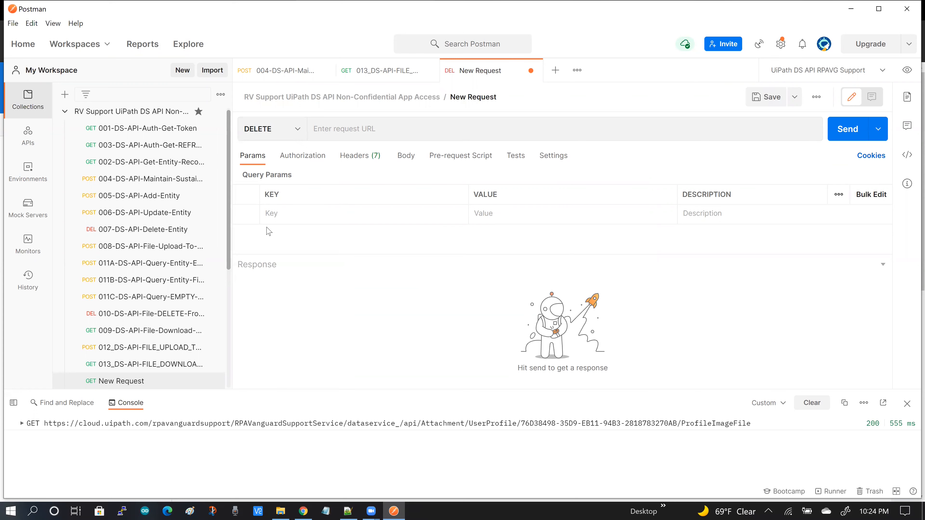
Copy the URL of the 013_DS-API-FILE_DOWNLOAD_FROM_ENTITY request into the new DELETE request.
{"action": "left_click", "coordinate": [373, 75]}
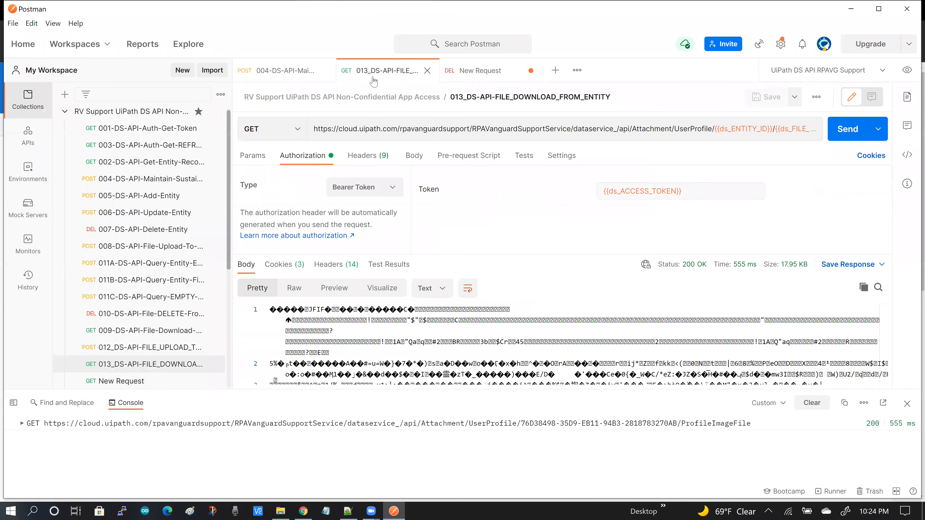
{"action": "left_click", "coordinate": [368, 127]}
{"action": "key", "text": "ctrl+a"}
{"action": "key", "text": "ctrl+c"}
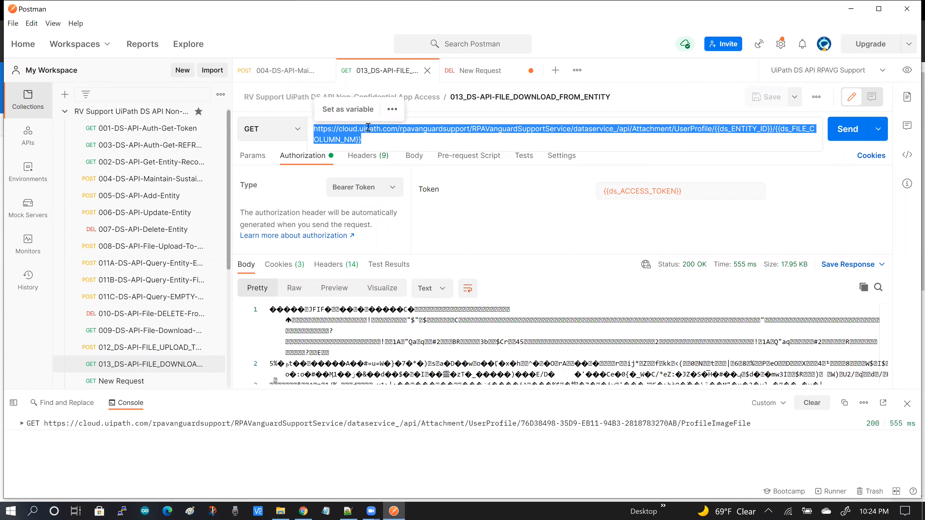
{"action": "left_click", "coordinate": [478, 72]}
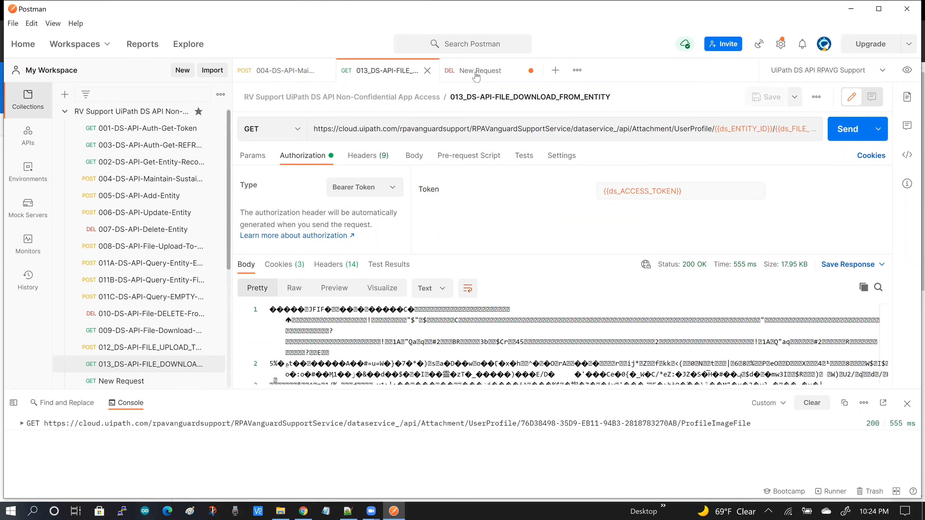
{"action": "left_click", "coordinate": [405, 130]}
{"action": "key", "text": "ctrl+v"}
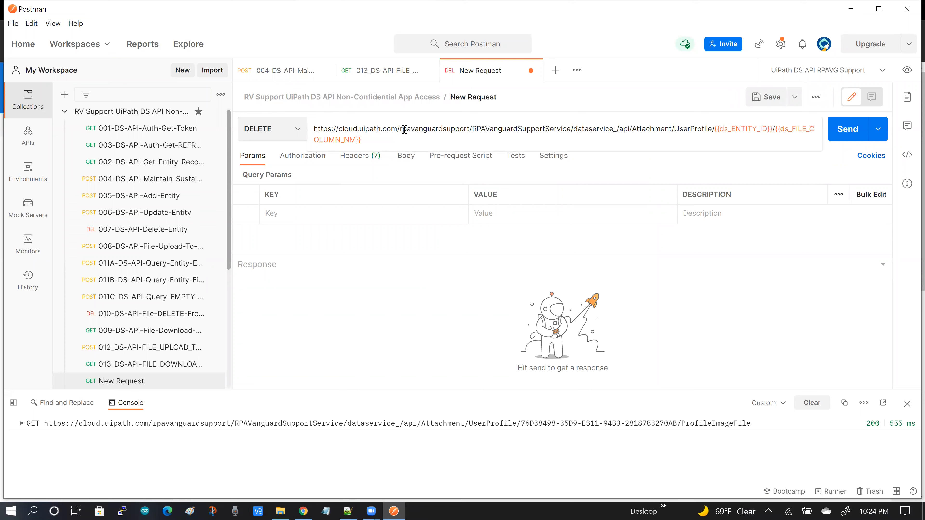
{"action": "left_click", "coordinate": [413, 310]}
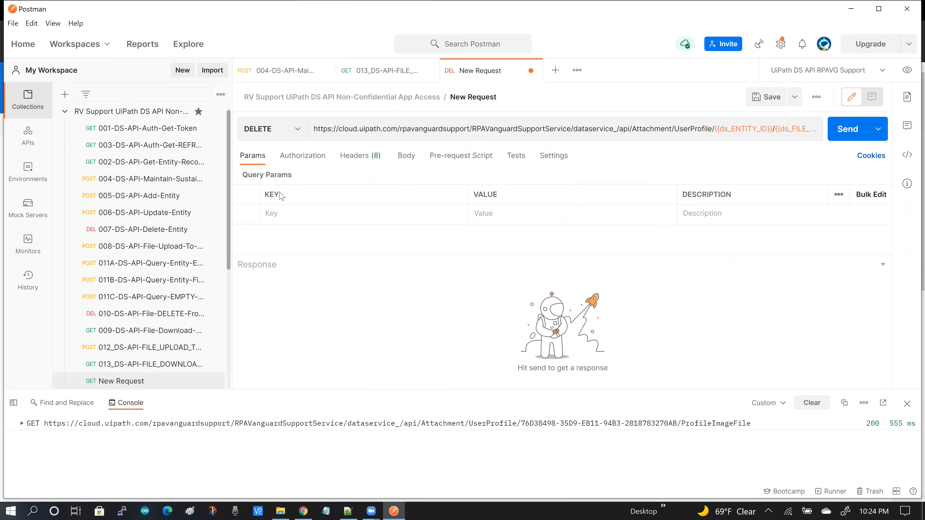
Check the required authorization header in the Delete File from Entity documentation, and set the DELETE request's authorization type to Bearer Token in Postman.
{"action": "left_click", "coordinate": [303, 511]}
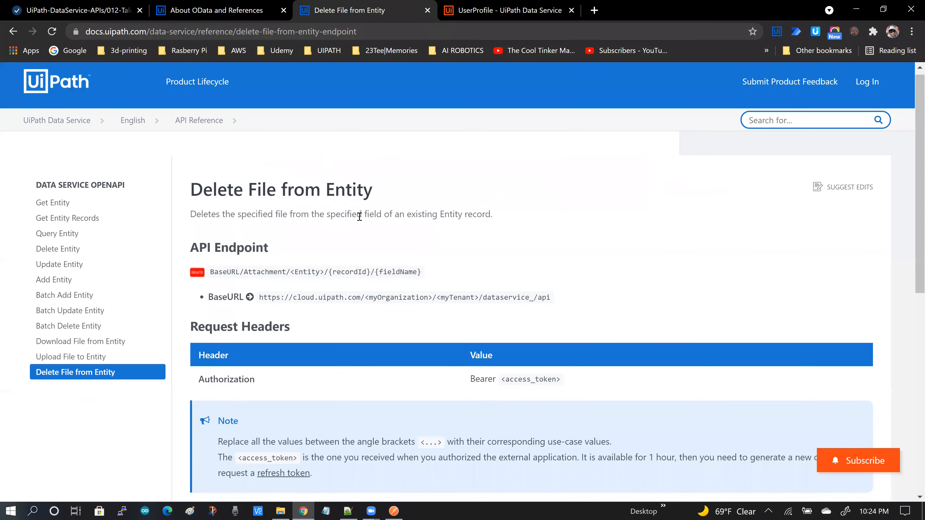
{"action": "scroll", "coordinate": [355, 233], "scroll_direction": "down", "scroll_amount": 1}
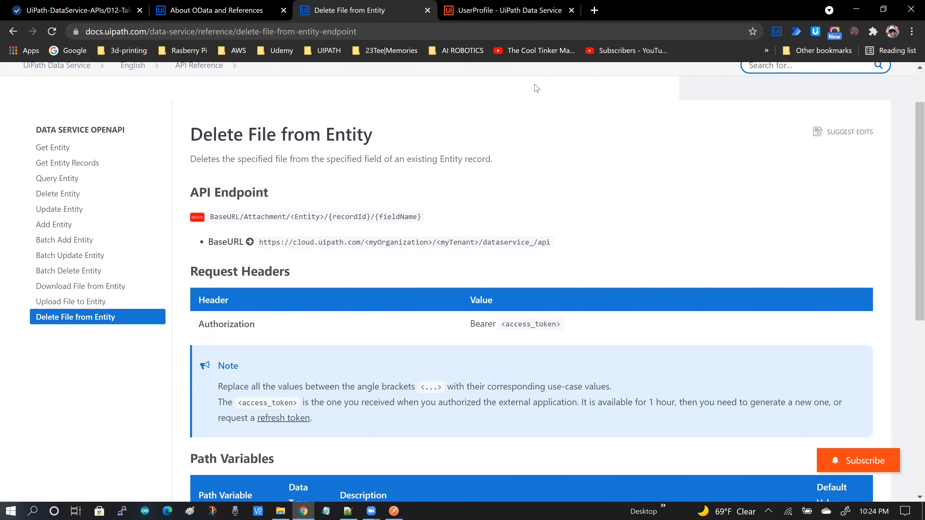
{"action": "key", "text": "alt+Tab"}
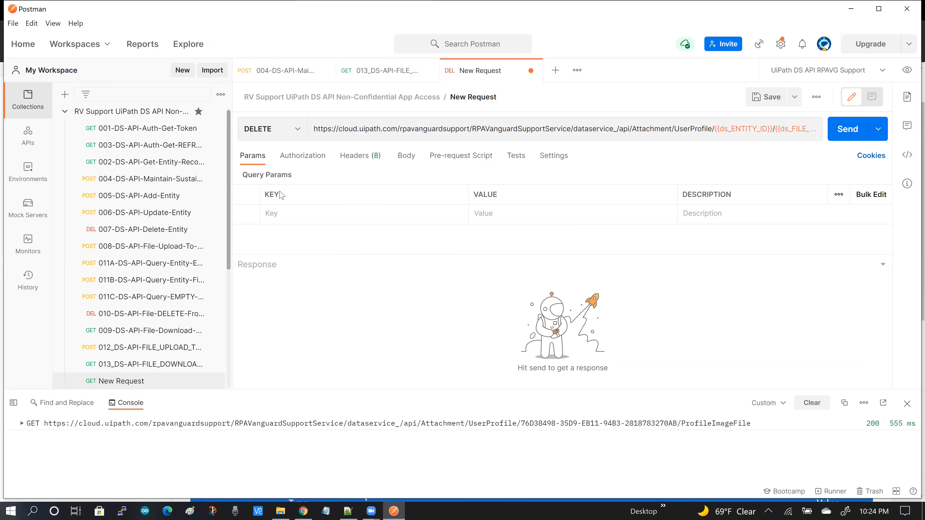
{"action": "left_click", "coordinate": [294, 156]}
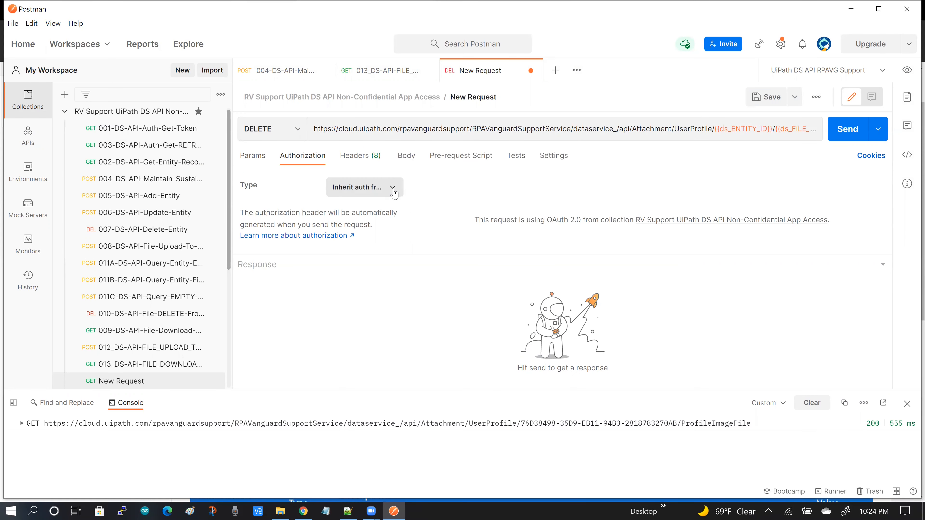
{"action": "left_click", "coordinate": [393, 189]}
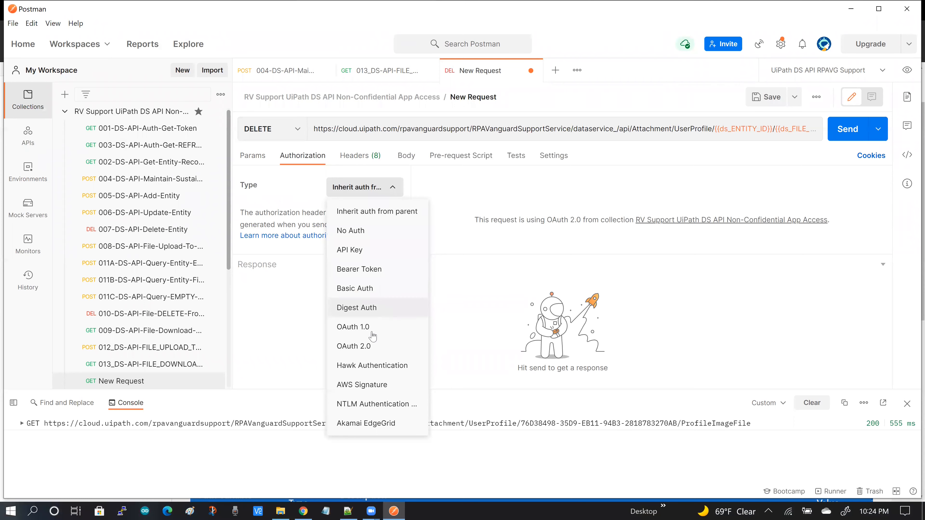
{"action": "left_click", "coordinate": [371, 270]}
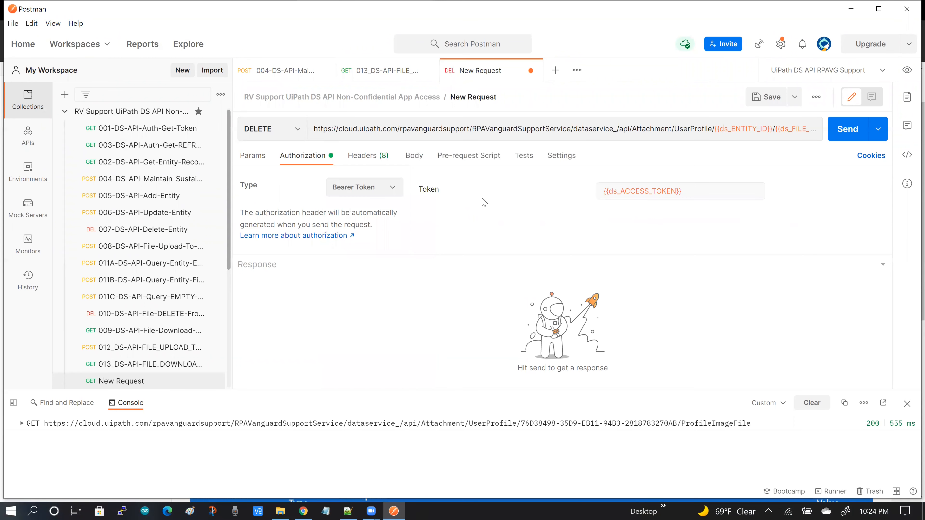
{"action": "left_click", "coordinate": [415, 161]}
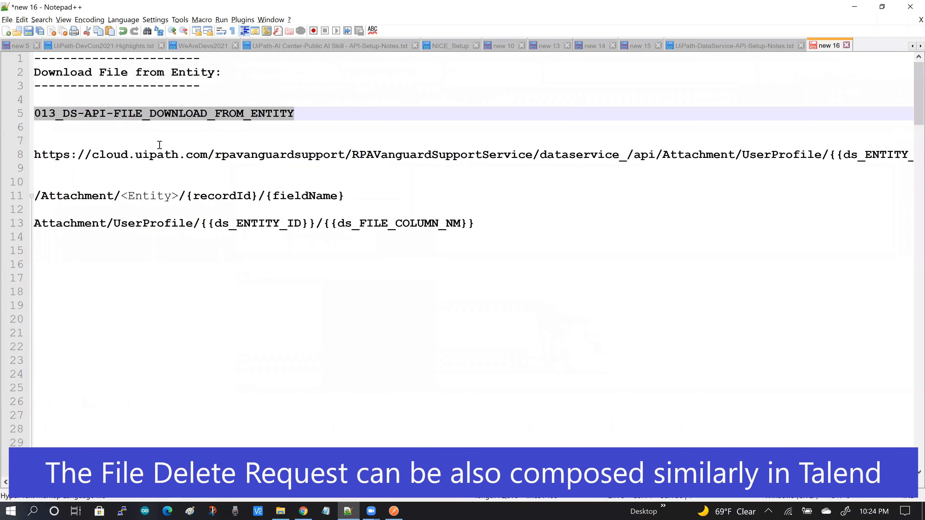
Copy the name 013_DS-API-FILE_DOWNLOAD_FROM_ENTITY from Notepad++ and paste it as the DELETE request's name in Postman.
{"action": "left_click", "coordinate": [160, 145]}
{"action": "left_click_drag", "start_coordinate": [295, 114], "coordinate": [29, 120]}
{"action": "key", "text": "ctrl+c"}
{"action": "key", "text": "alt+Tab"}
{"action": "left_click", "coordinate": [496, 95]}
{"action": "key", "text": "ctrl+v"}
Rename the DELETE request as 014_DS-API-FILE_DELETE_FROM_ENTITY and save it.
{"action": "left_click", "coordinate": [258, 97]}
{"action": "key", "text": "BackSpace"}
{"action": "type", "text": "4"}
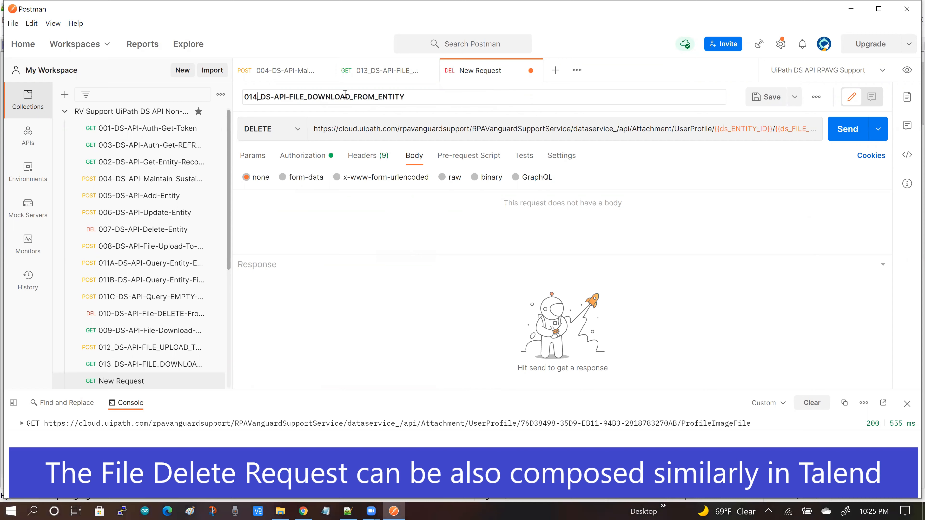
{"action": "key", "text": "shift+Right"}
{"action": "key", "text": "shift+Right"}
{"action": "key", "text": "shift+Right"}
{"action": "key", "text": "shift+Right"}
{"action": "key", "text": "shift+Right"}
{"action": "key", "text": "shift+Right"}
{"action": "key", "text": "shift+Right"}
{"action": "key", "text": "shift+Right"}
{"action": "type", "text": "DELET"}
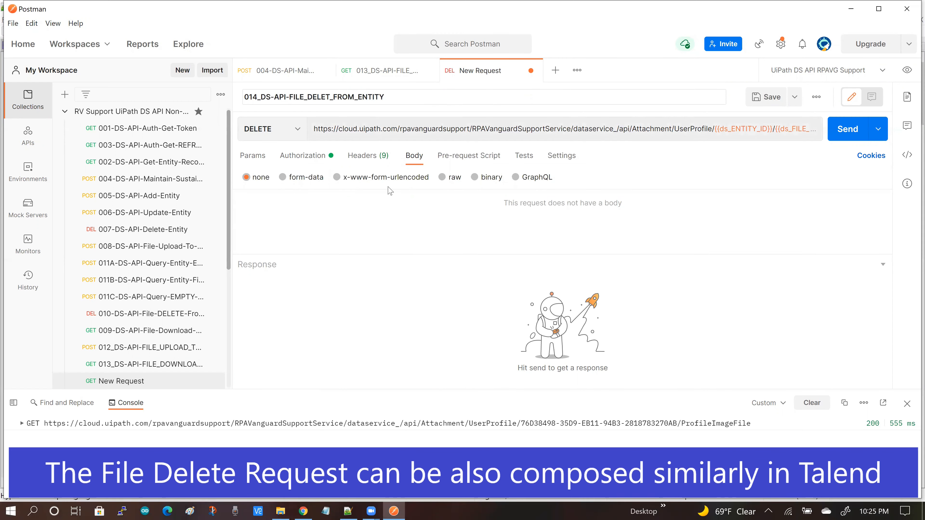
{"action": "type", "text": "E"}
{"action": "key", "text": "Return"}
{"action": "key", "text": "ctrl+s"}
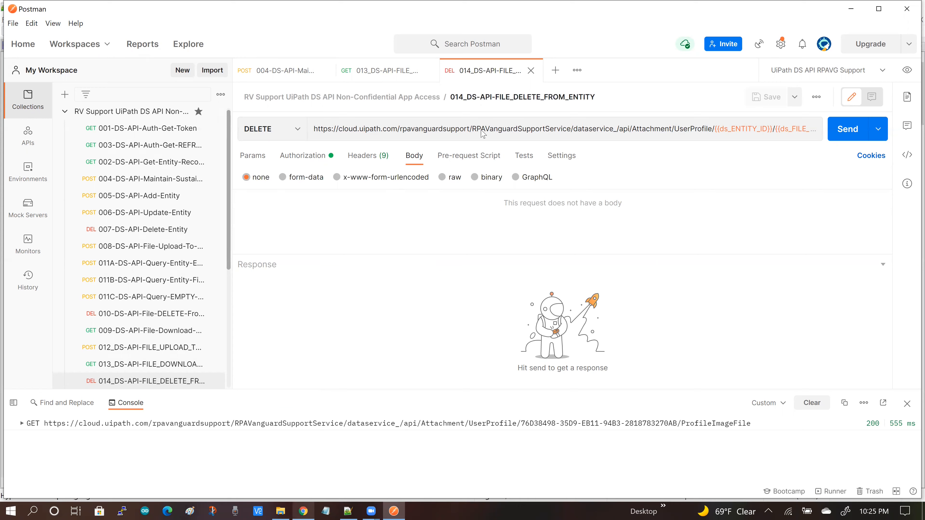
Send the file delete request for the Marketing user's record from Postman, and refresh the UserProfile data in UiPath Data Service to check its profile image.
{"action": "key", "text": "alt+Tab"}
{"action": "left_click", "coordinate": [521, 12]}
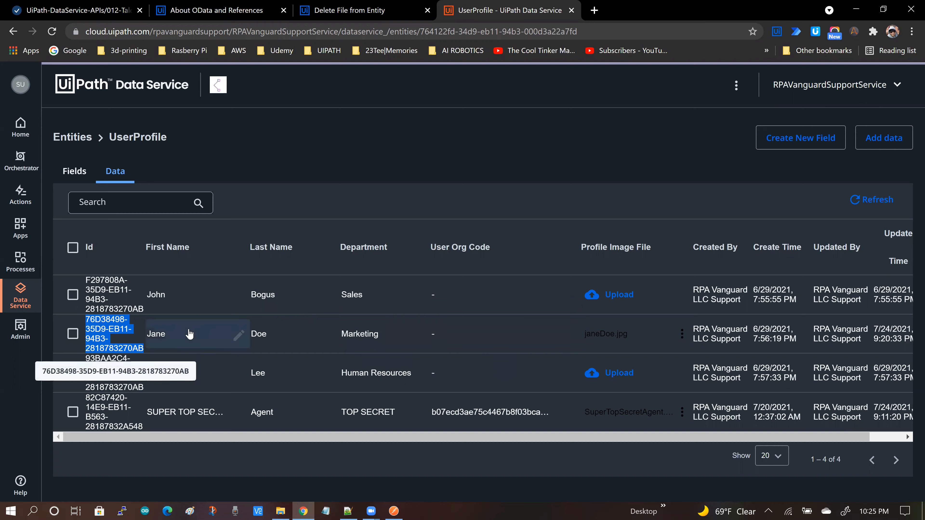
{"action": "key", "text": "alt+Tab"}
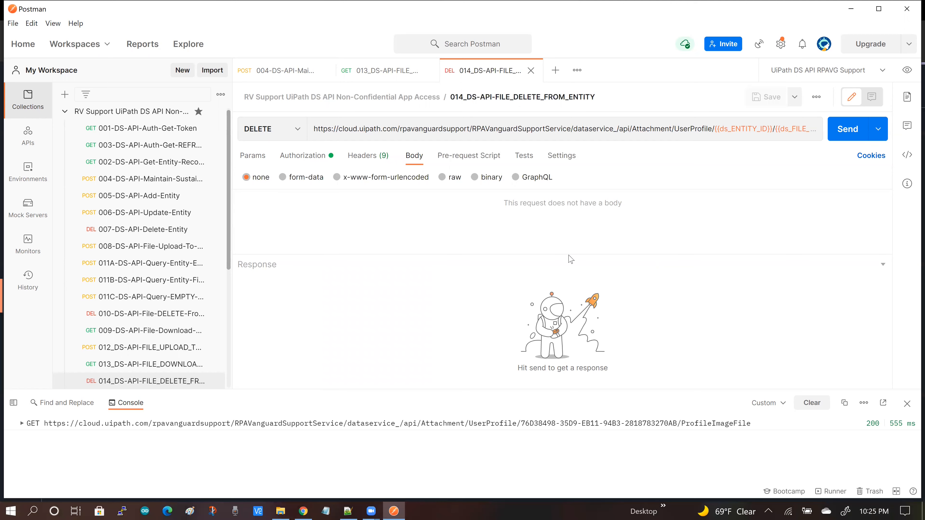
{"action": "left_click", "coordinate": [841, 133]}
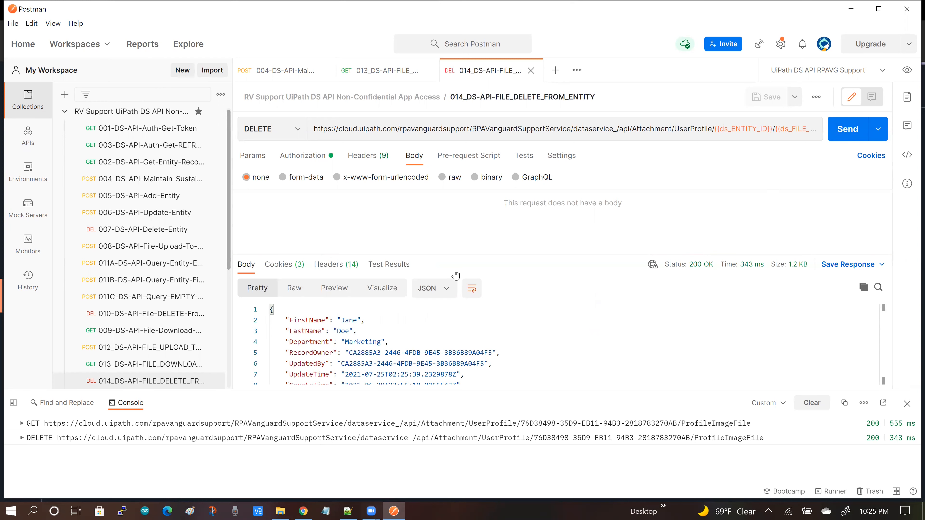
{"action": "key", "text": "alt+Tab"}
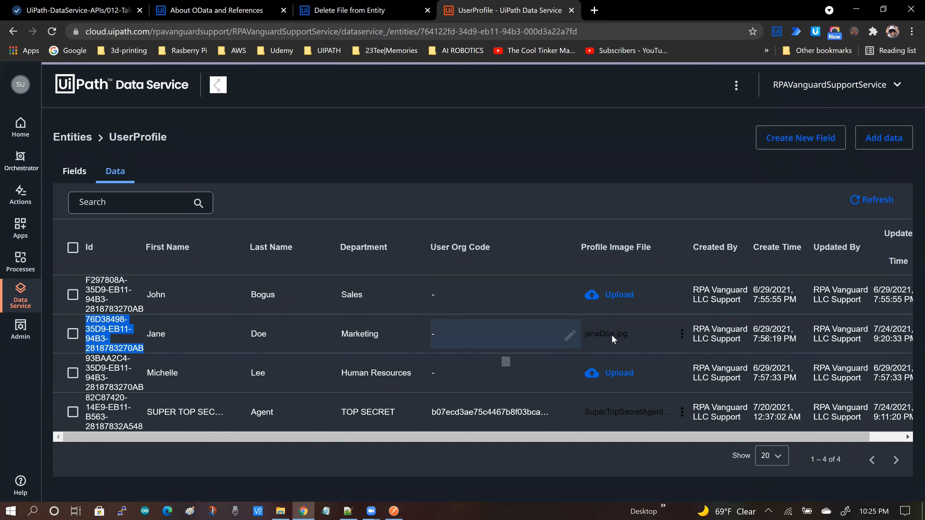
{"action": "left_click", "coordinate": [856, 203]}
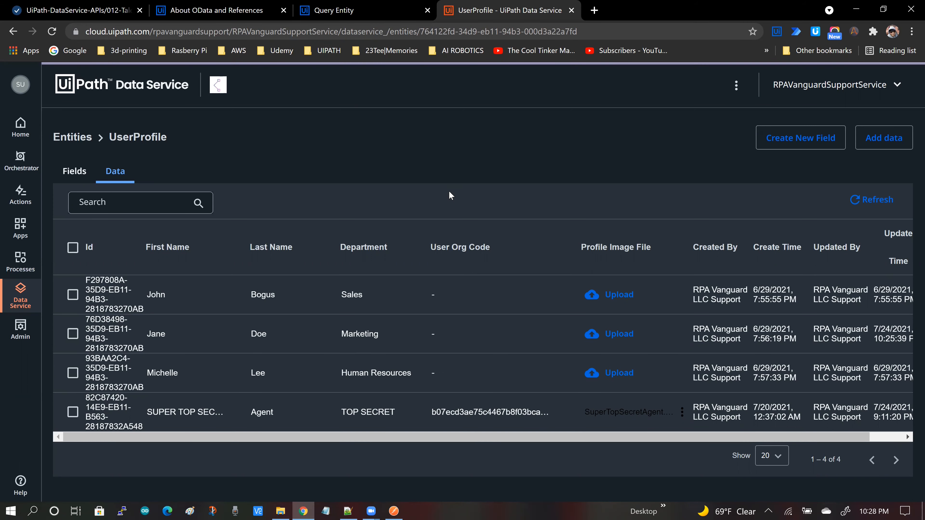
{"action": "left_click", "coordinate": [350, 11]}
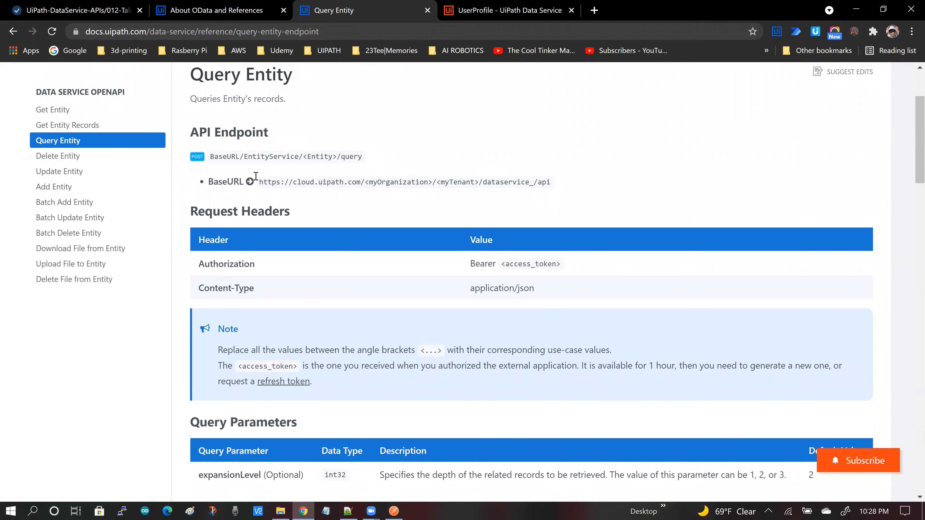
{"action": "left_click", "coordinate": [495, 11]}
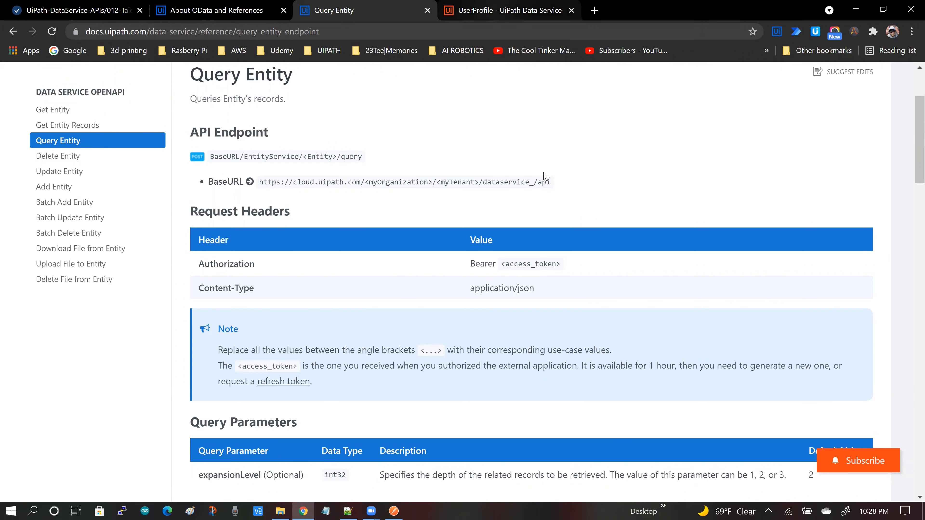
{"action": "left_click", "coordinate": [736, 86]}
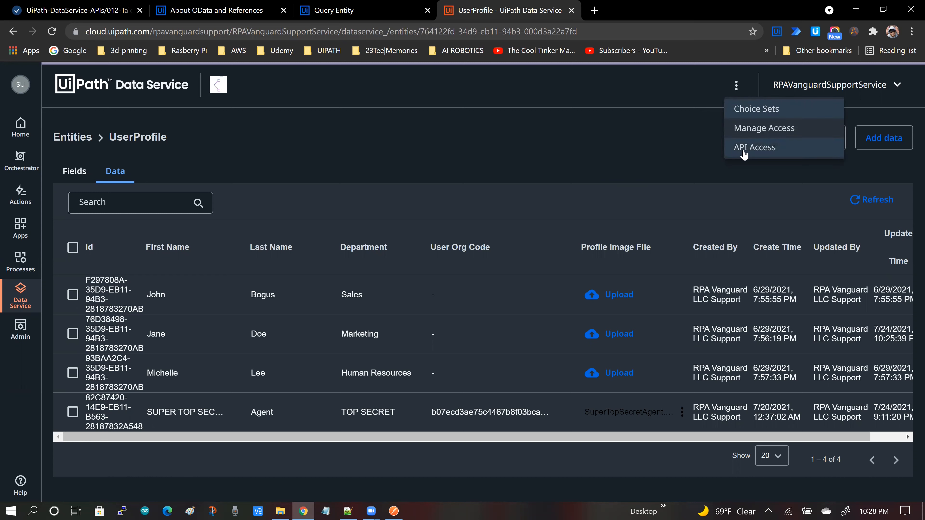
{"action": "left_click", "coordinate": [532, 152]}
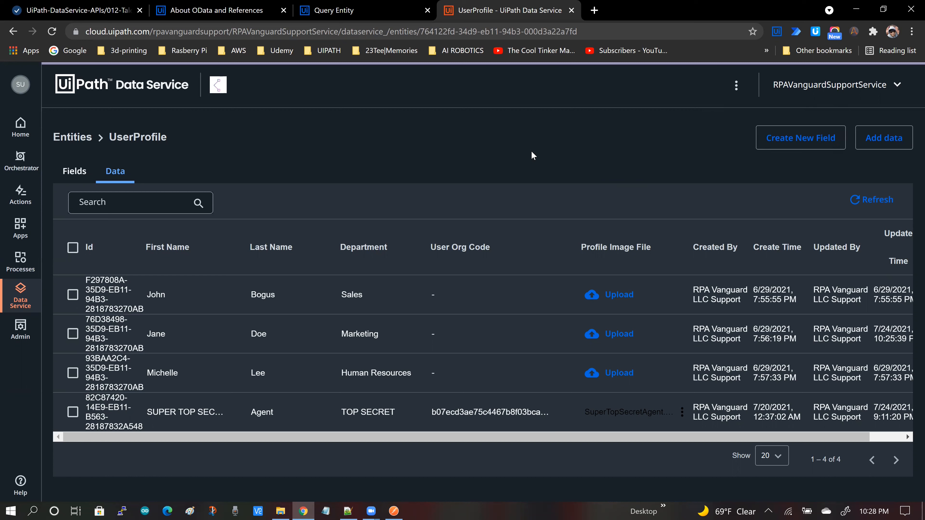